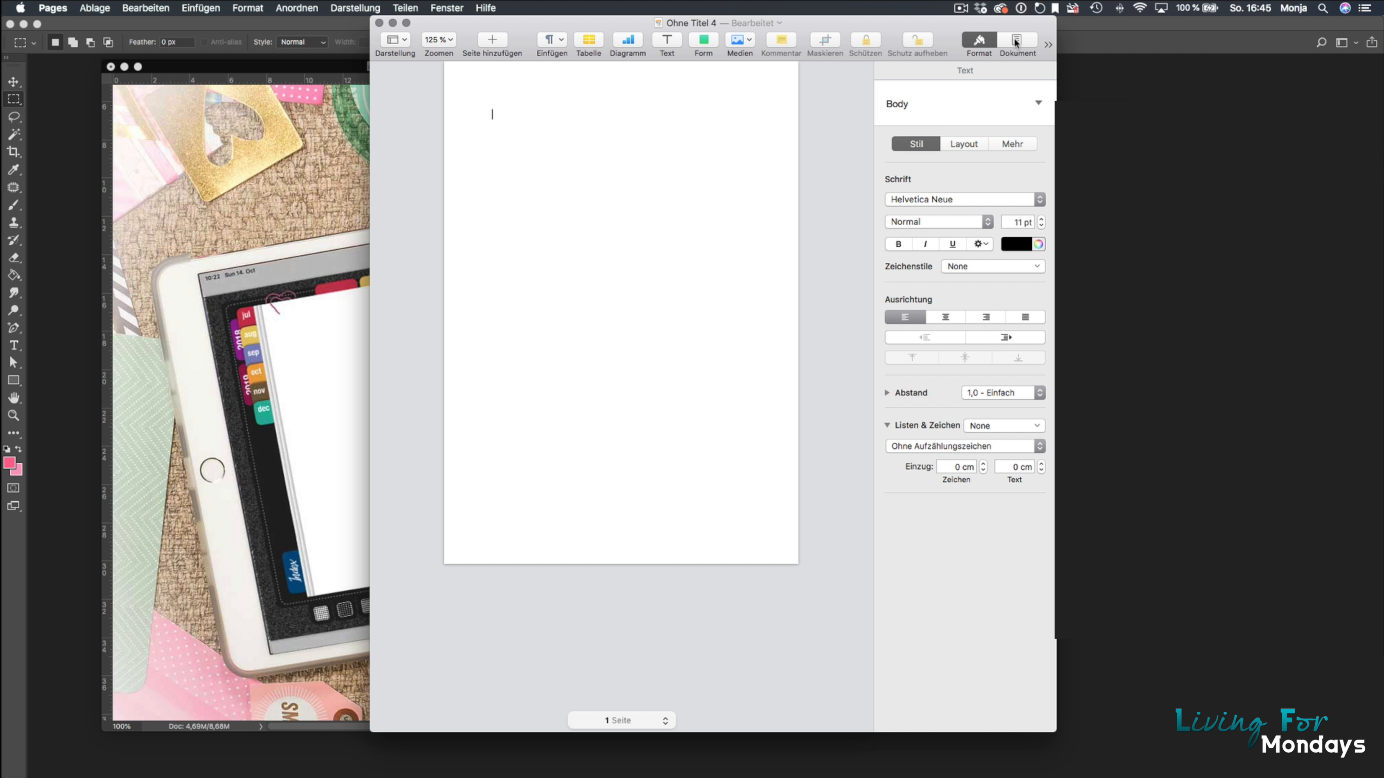
Step: Check the available paper formats in the document settings
left_click(1017, 41)
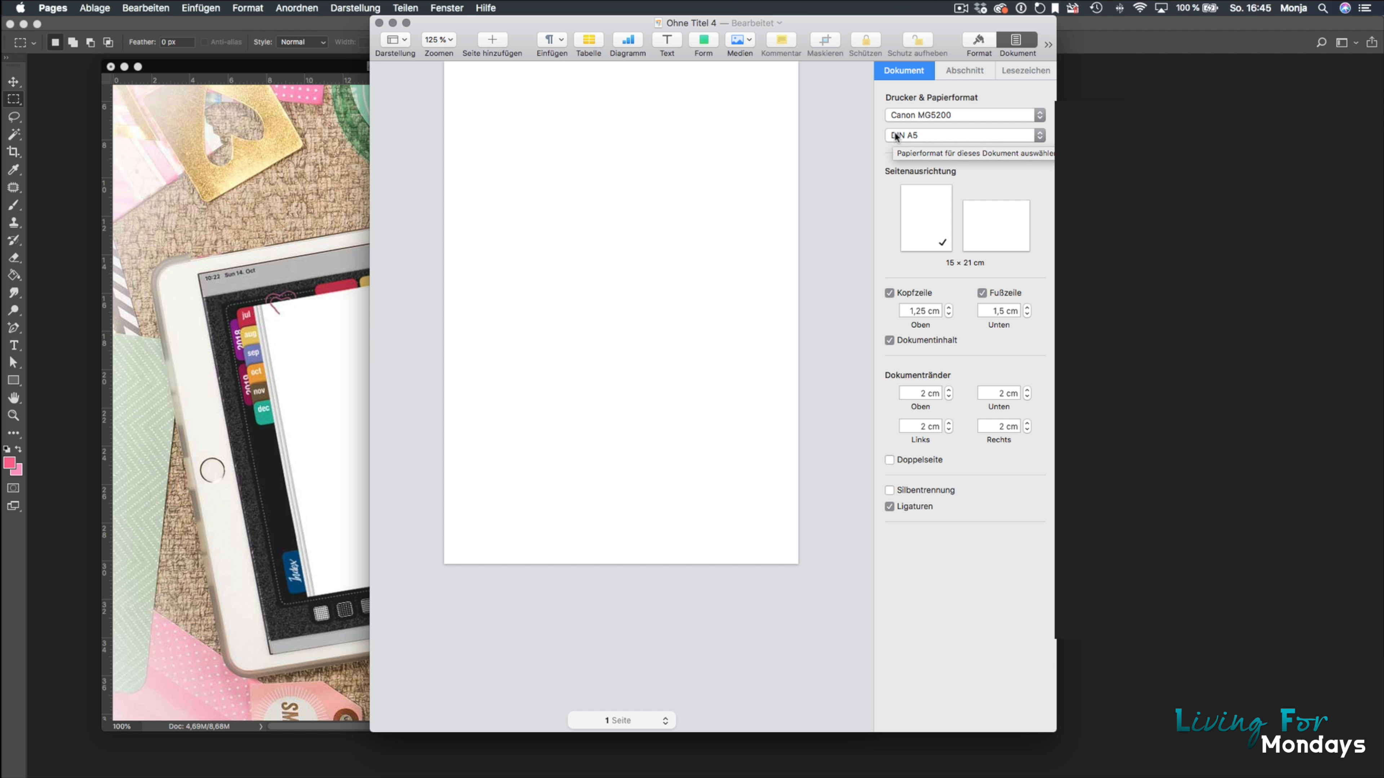
left_click(917, 136)
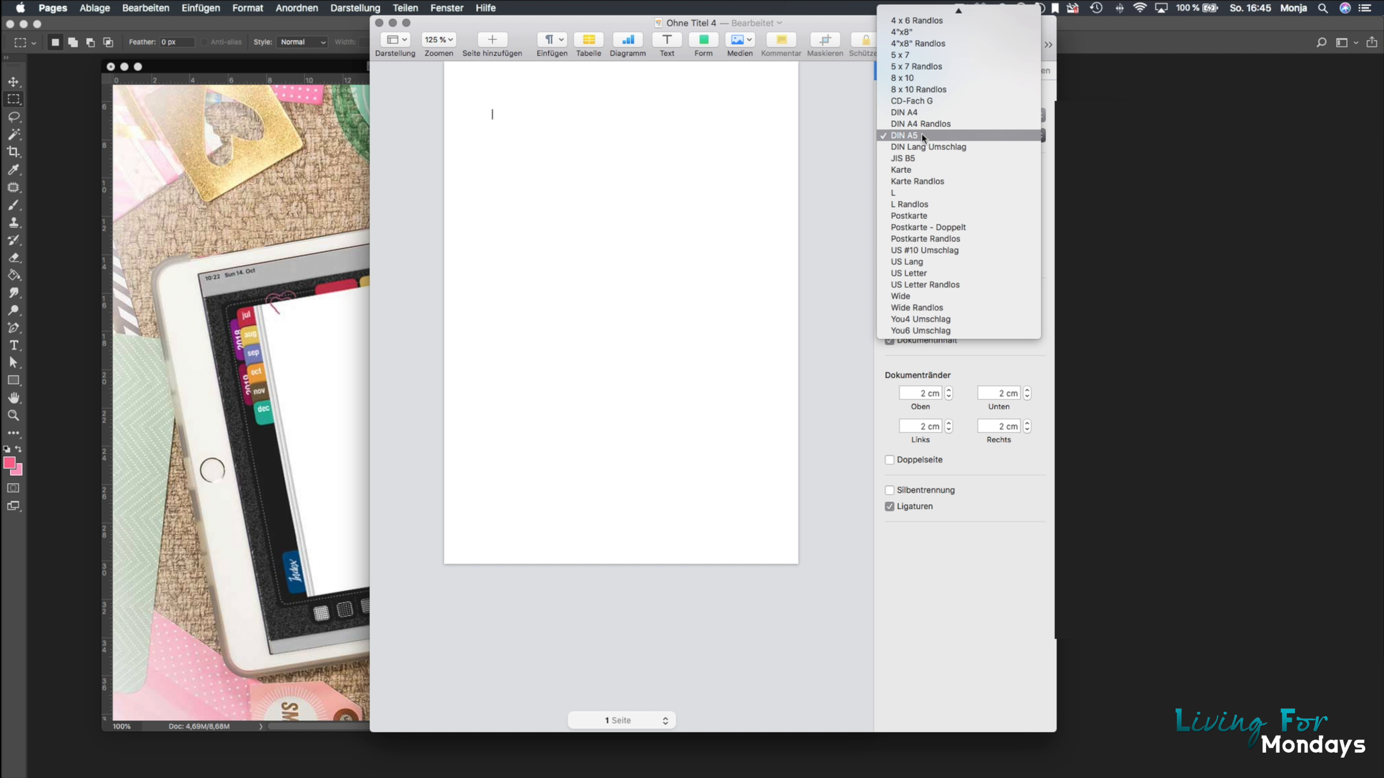
left_click(824, 202)
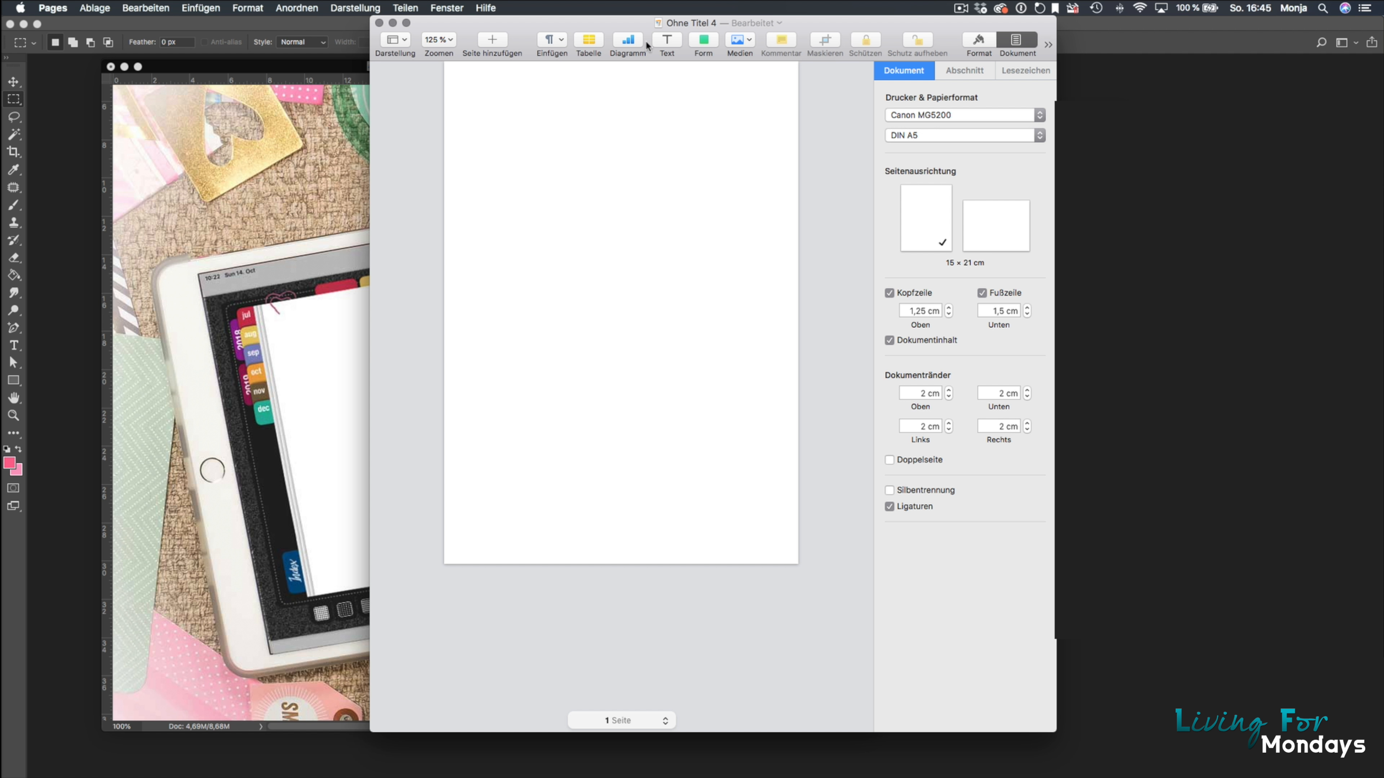
Step: Insert a text box near the page's upper-left corner and enter "Monday" in it
left_click(665, 43)
left_click_drag(611, 135, 564, 104)
double_click(541, 97)
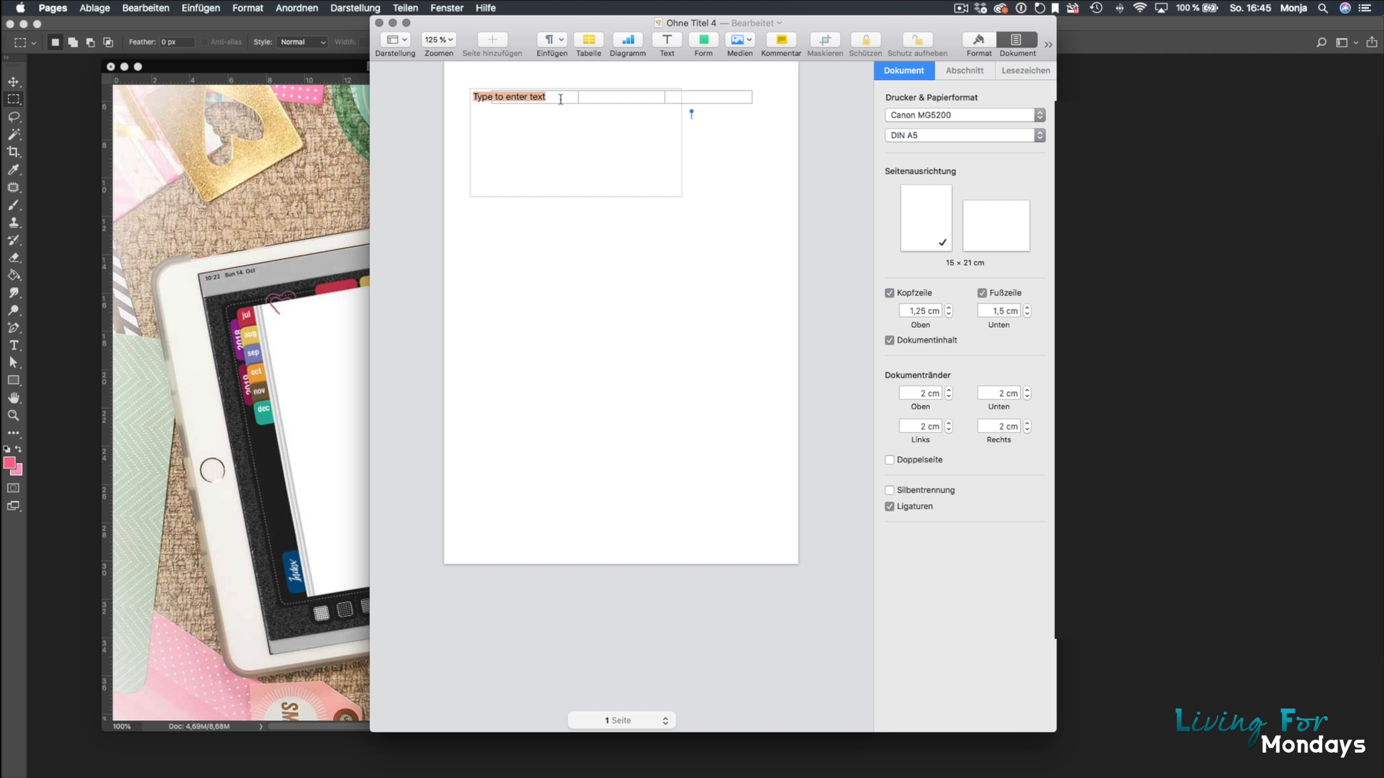
type("Monday")
Step: Set the "Monday" text to the AR HERMANN font at 40 pt
key("super+a")
left_click(980, 41)
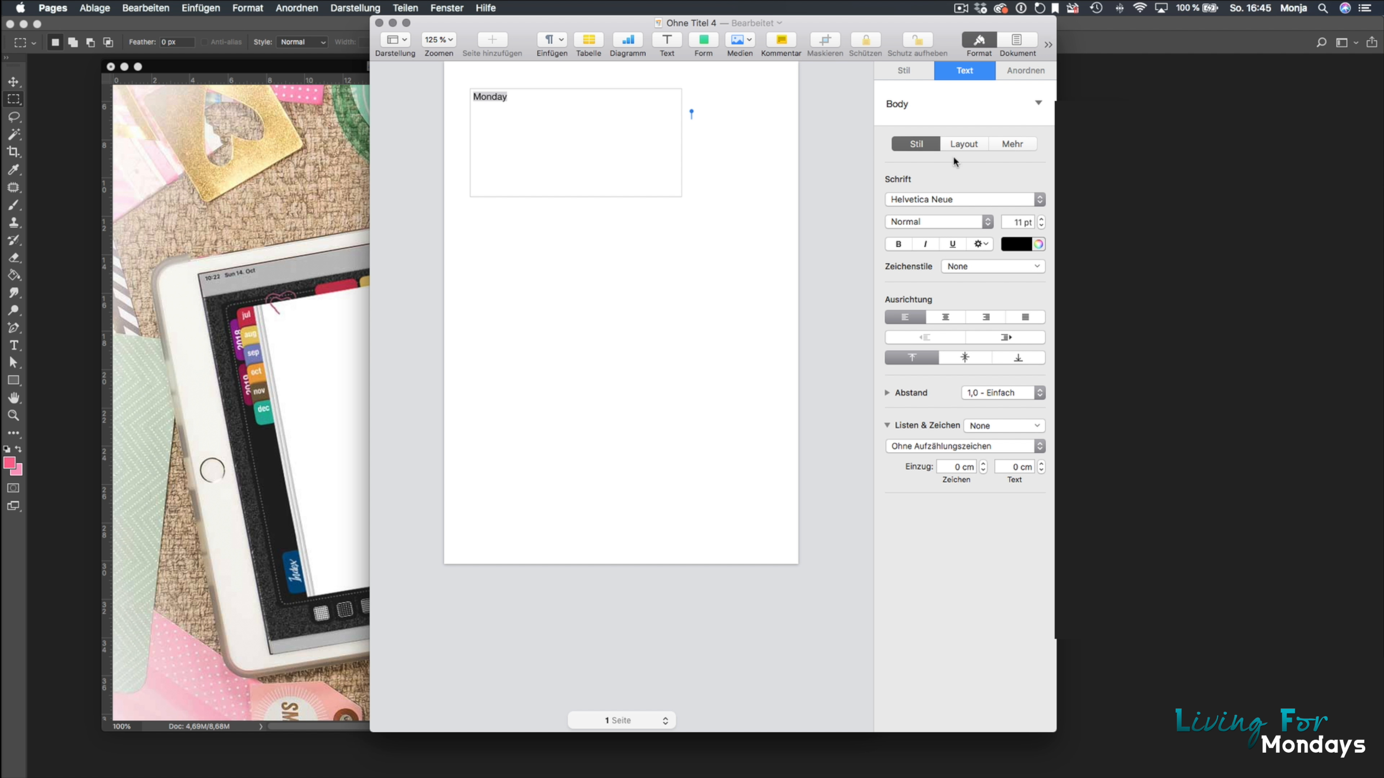
left_click(945, 199)
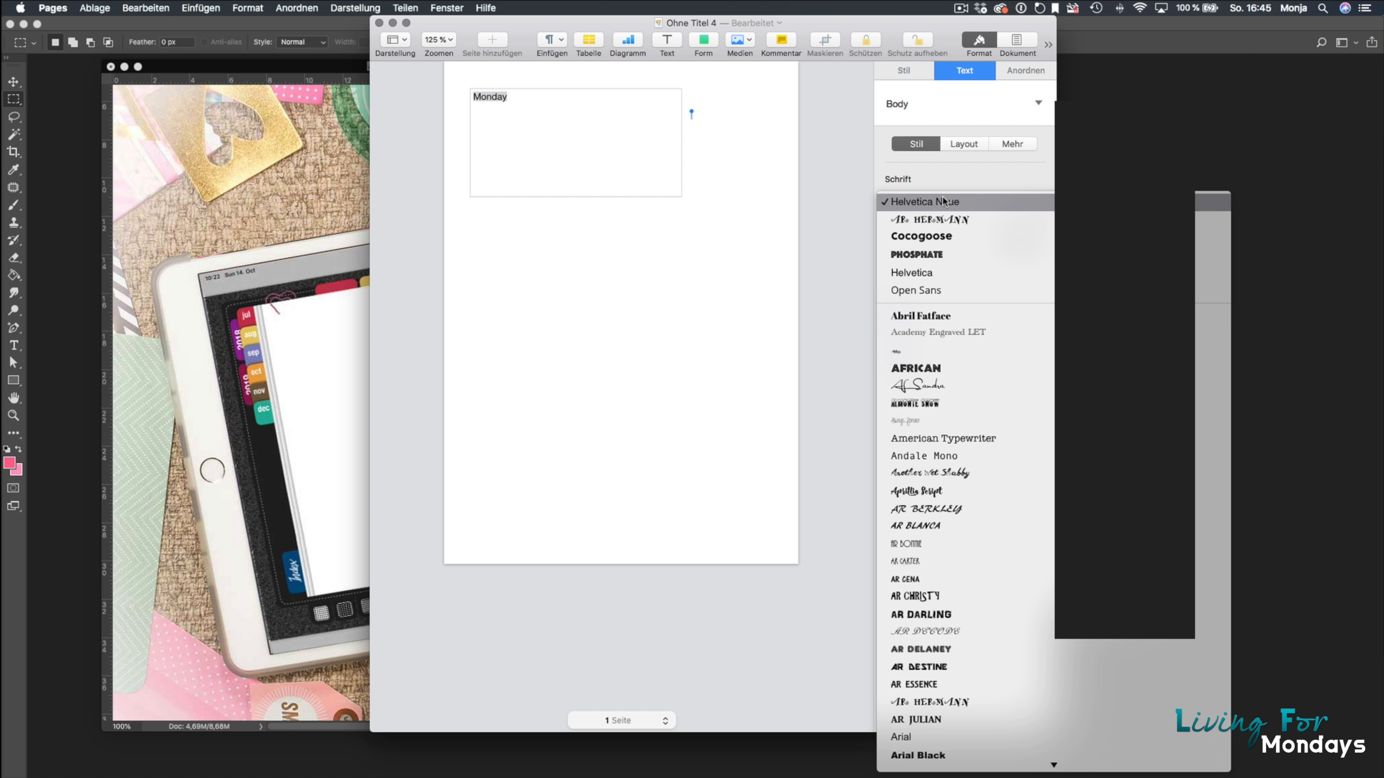
left_click(916, 223)
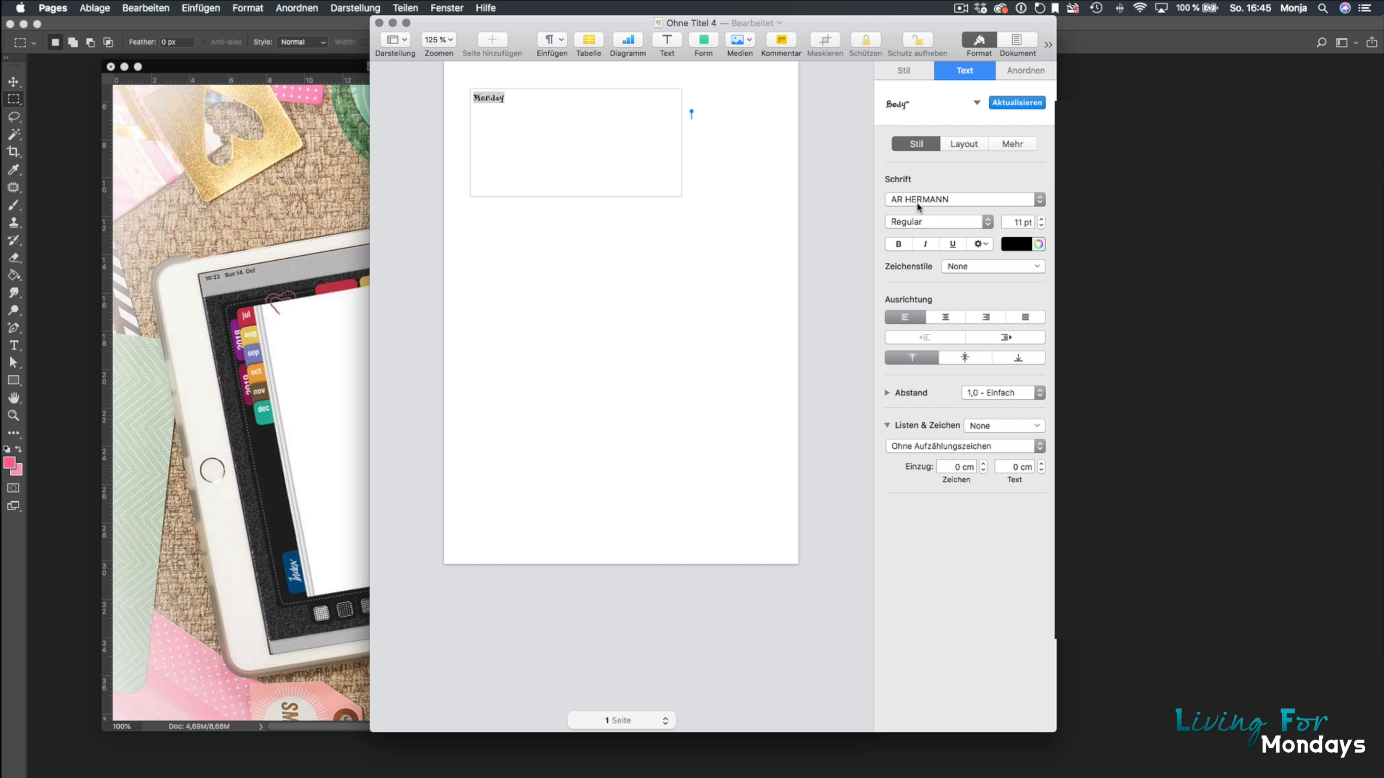
left_click(1039, 199)
left_click(1038, 190)
left_click(1041, 218)
left_click(1040, 219)
left_click_drag(1040, 220, 1040, 221)
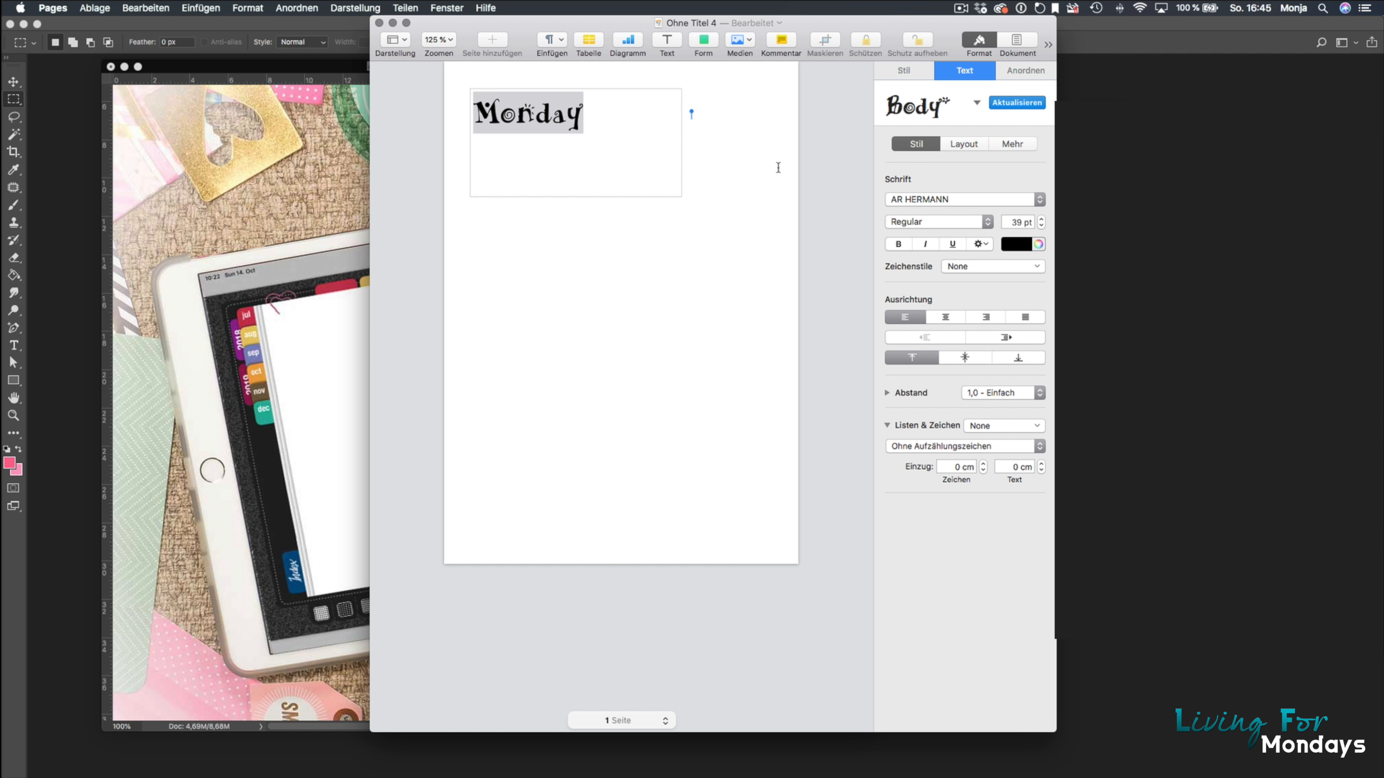
left_click(1040, 219)
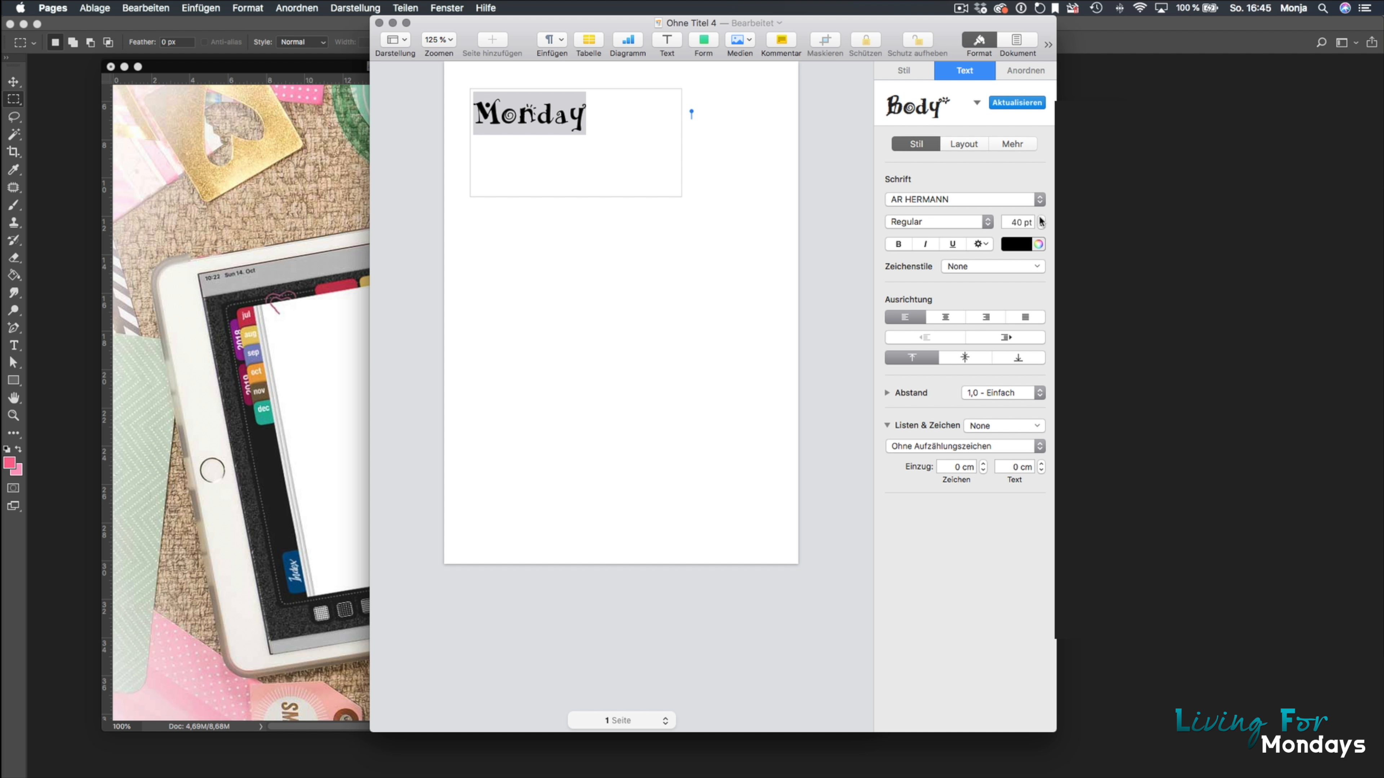
left_click(528, 210)
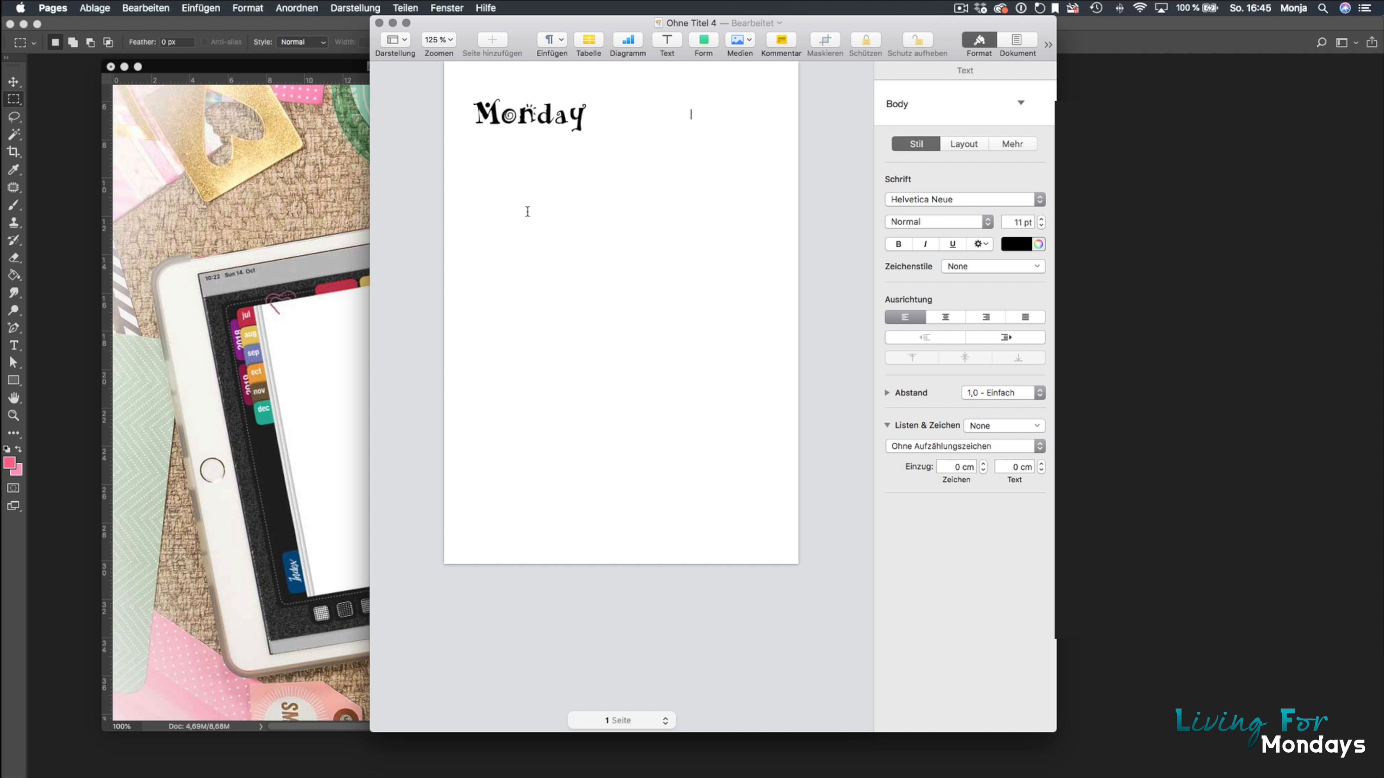
Step: Shrink the text box's height and width so it fits closely around the word "Monday"
left_click(533, 117)
left_click_drag(575, 196, 575, 136)
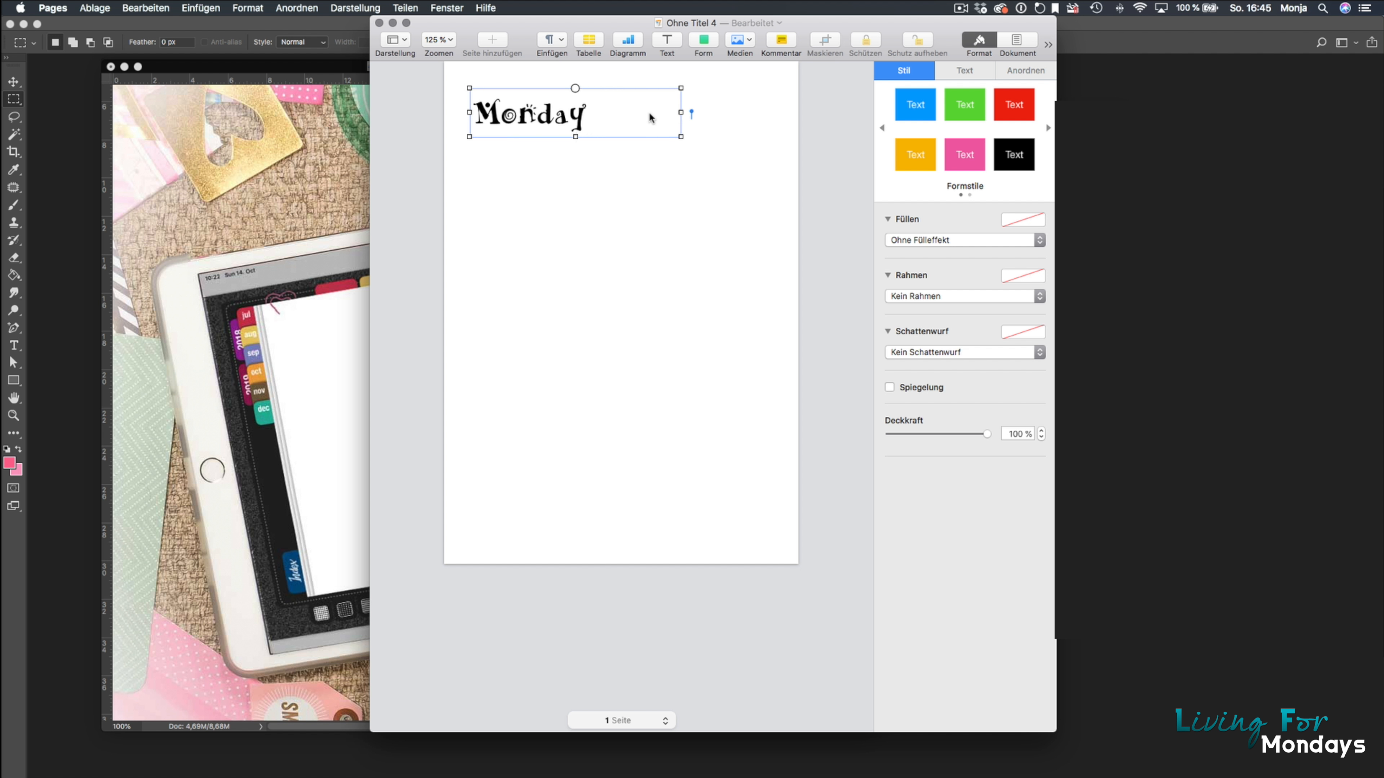
left_click_drag(680, 112, 598, 112)
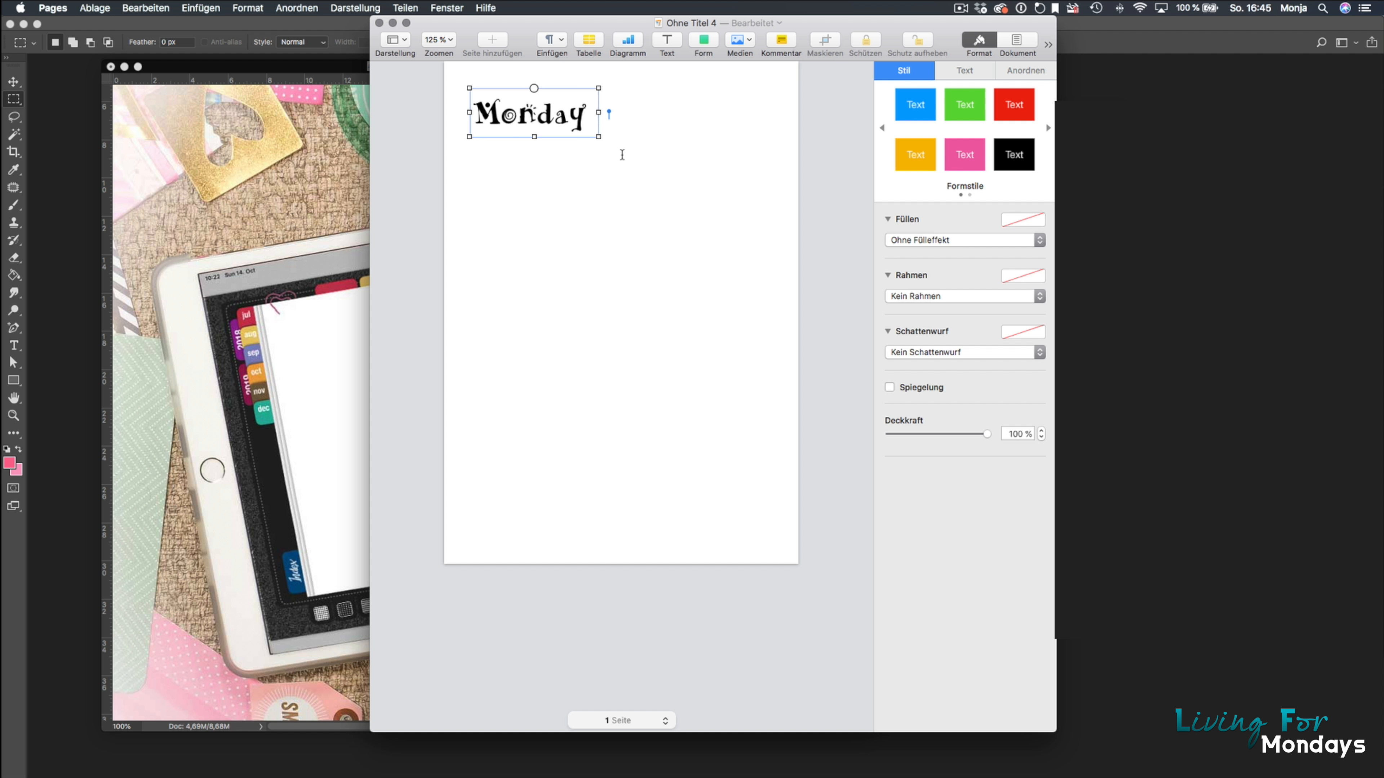
left_click(588, 206)
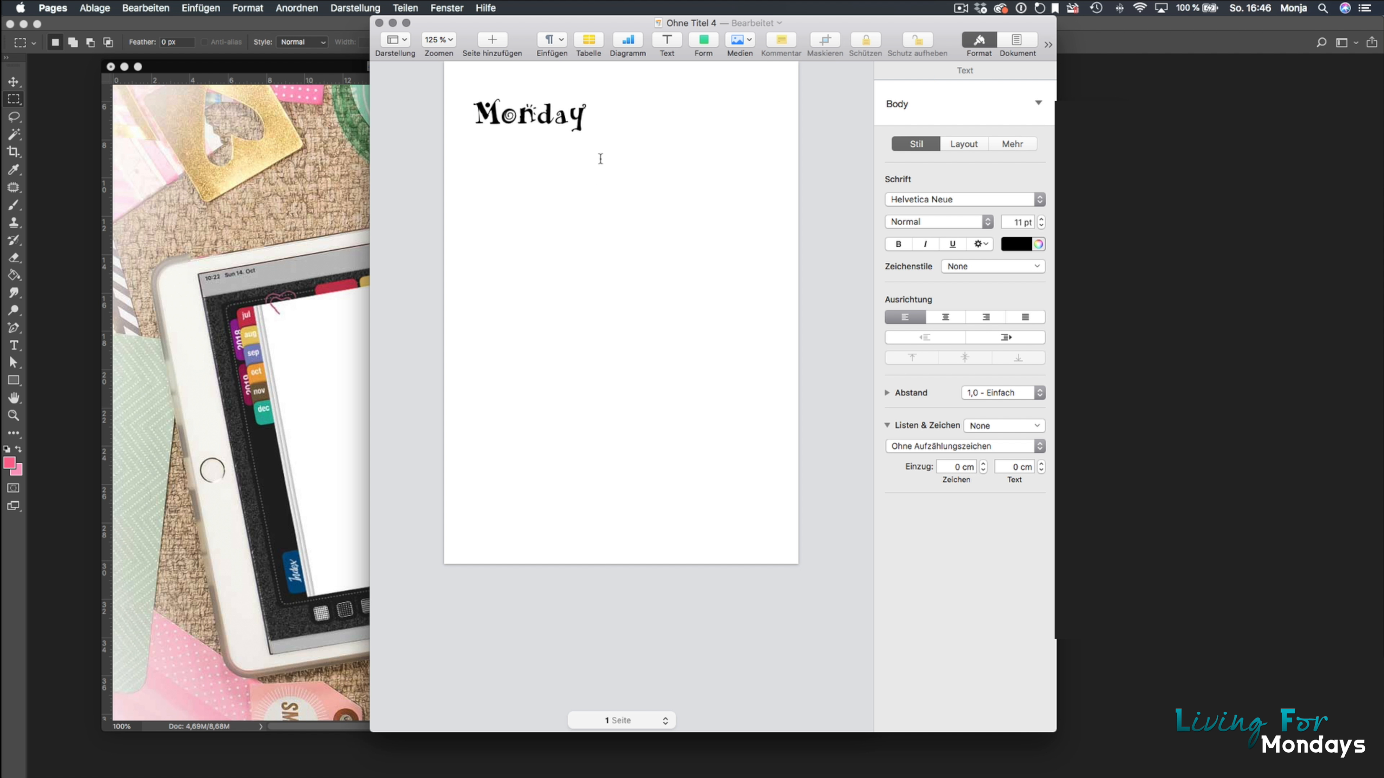
Step: Insert a square shape below "Monday" and resize it into a flat bar about 5.8 cm wide and 0.8 cm high
left_click(705, 43)
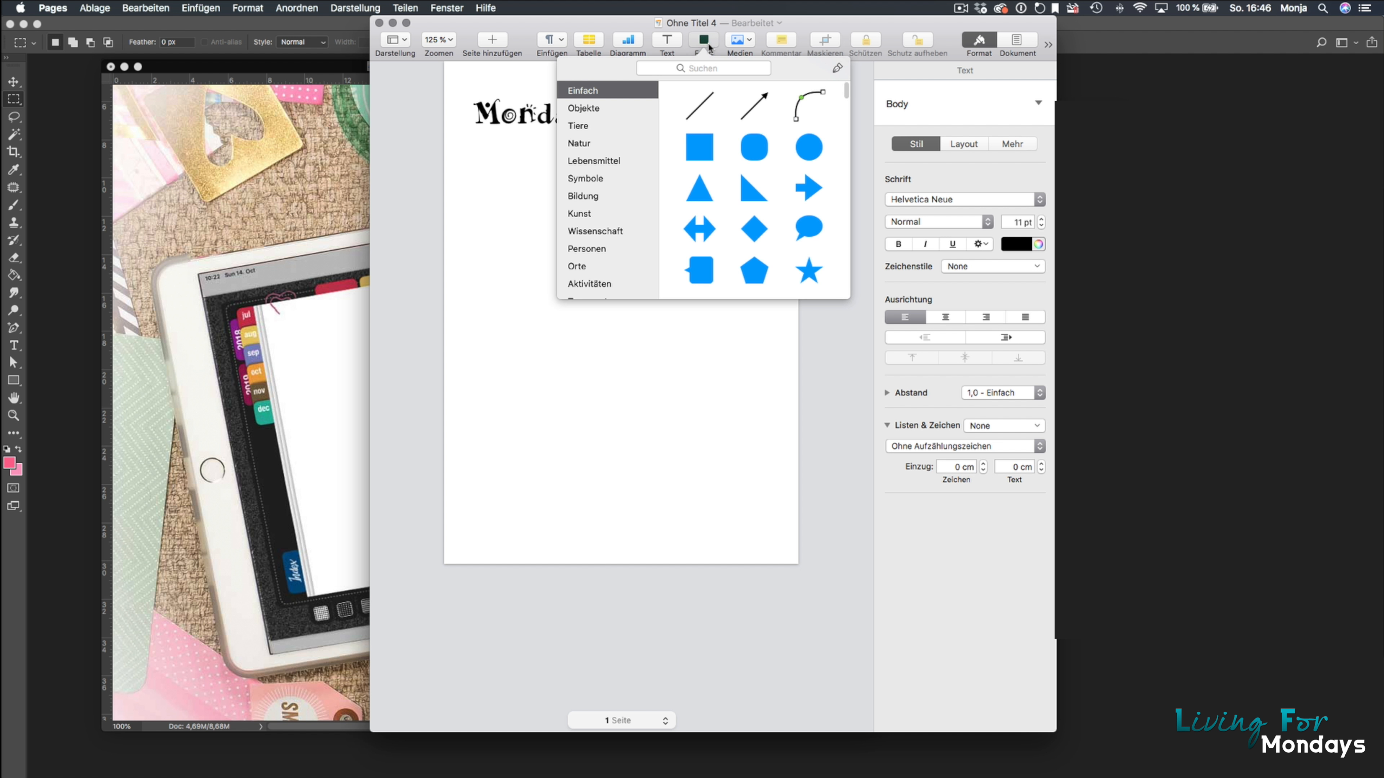
left_click(700, 148)
left_click_drag(624, 156, 608, 186)
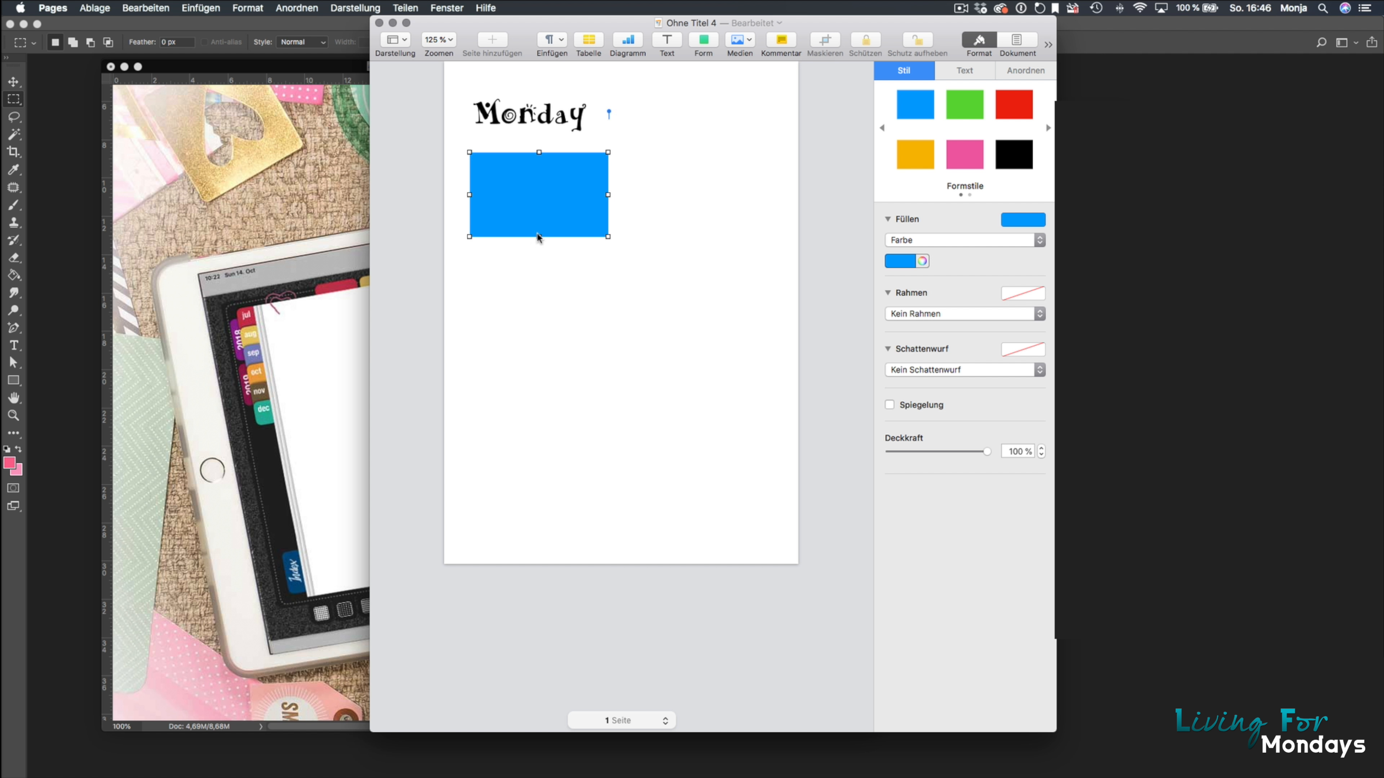
left_click_drag(538, 235, 497, 162)
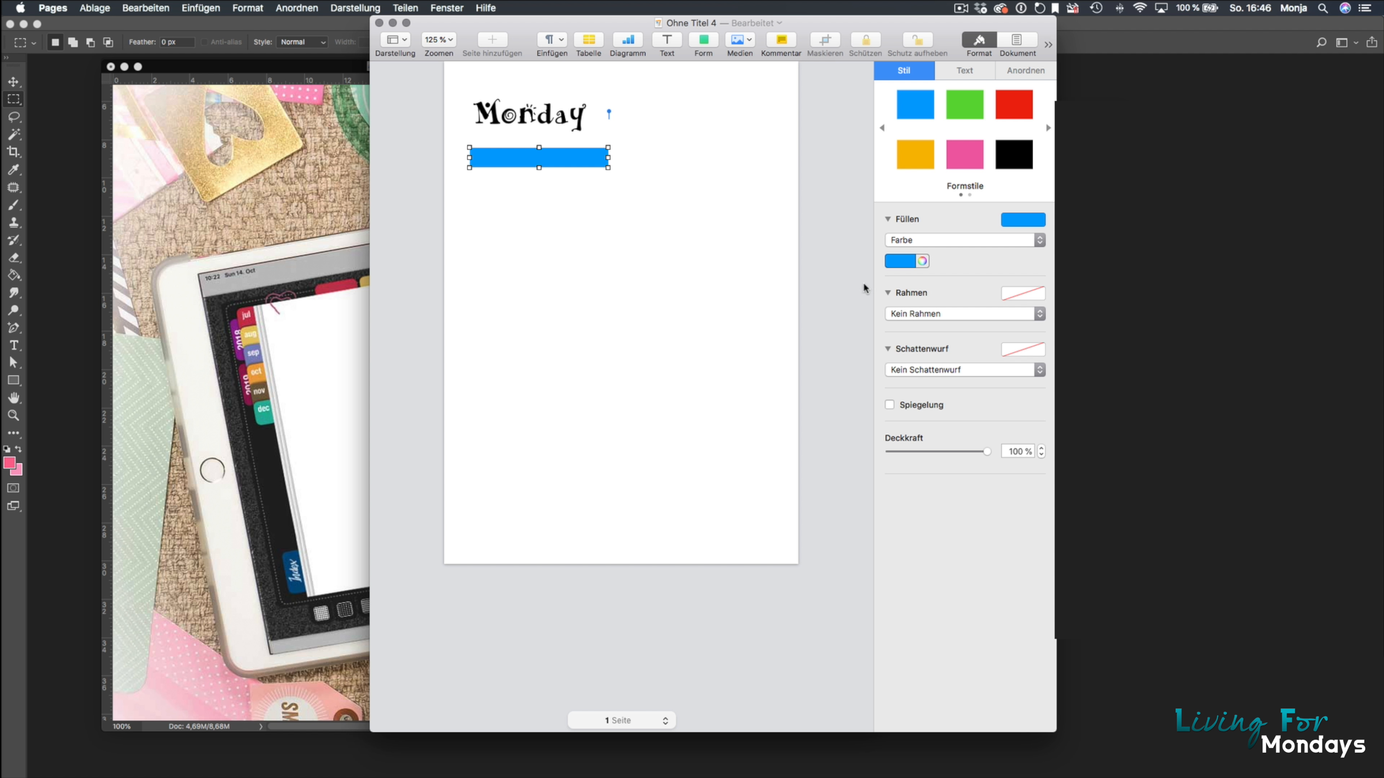
Step: Try a dark grey fill on the bar, and settle on light grey
left_click(905, 261)
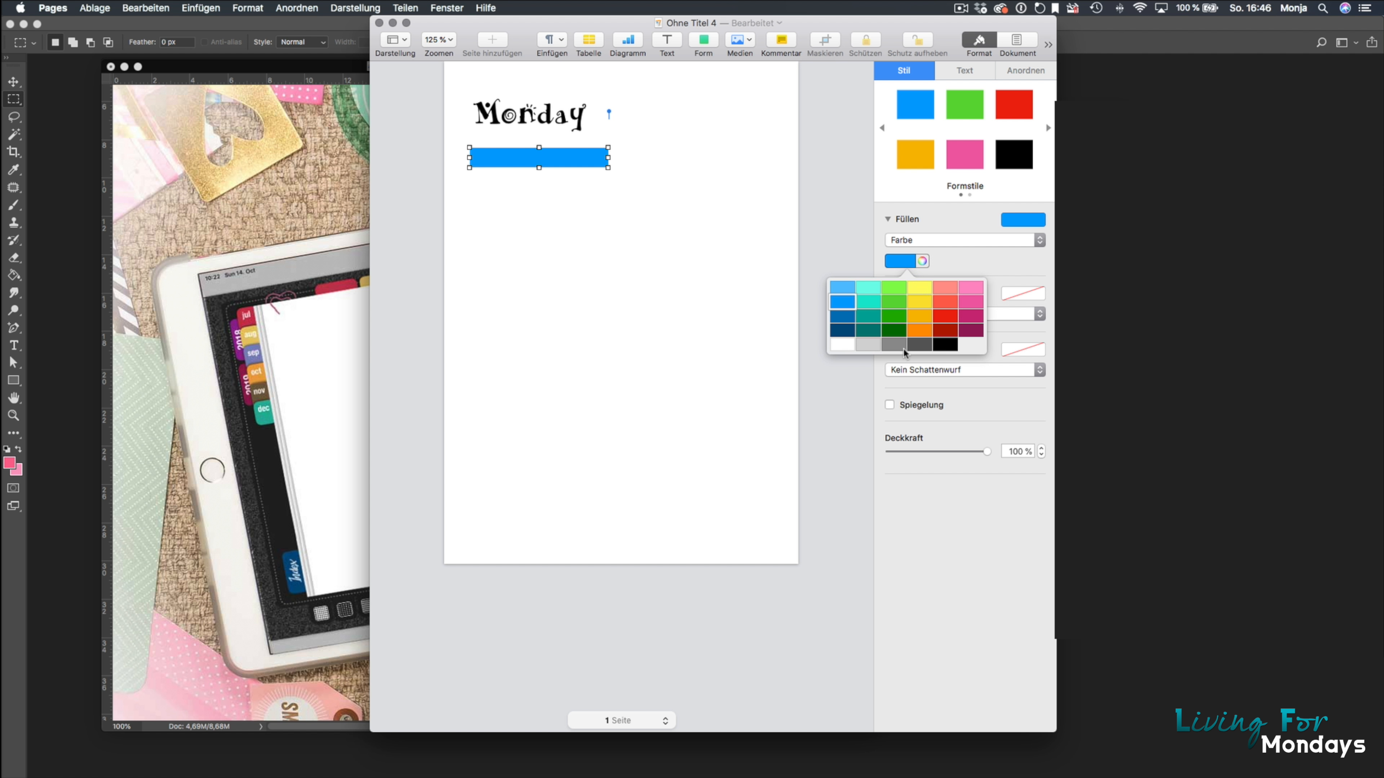
left_click(919, 345)
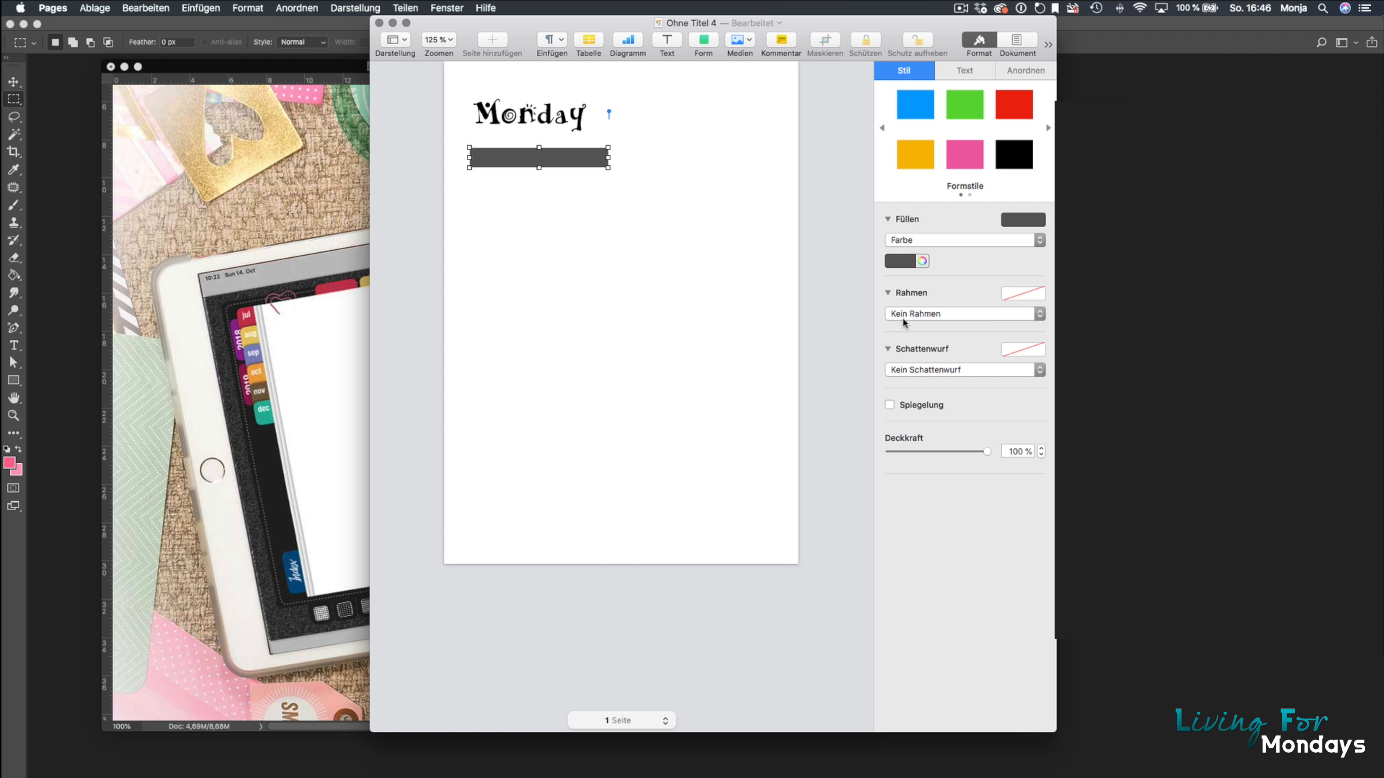
left_click(908, 261)
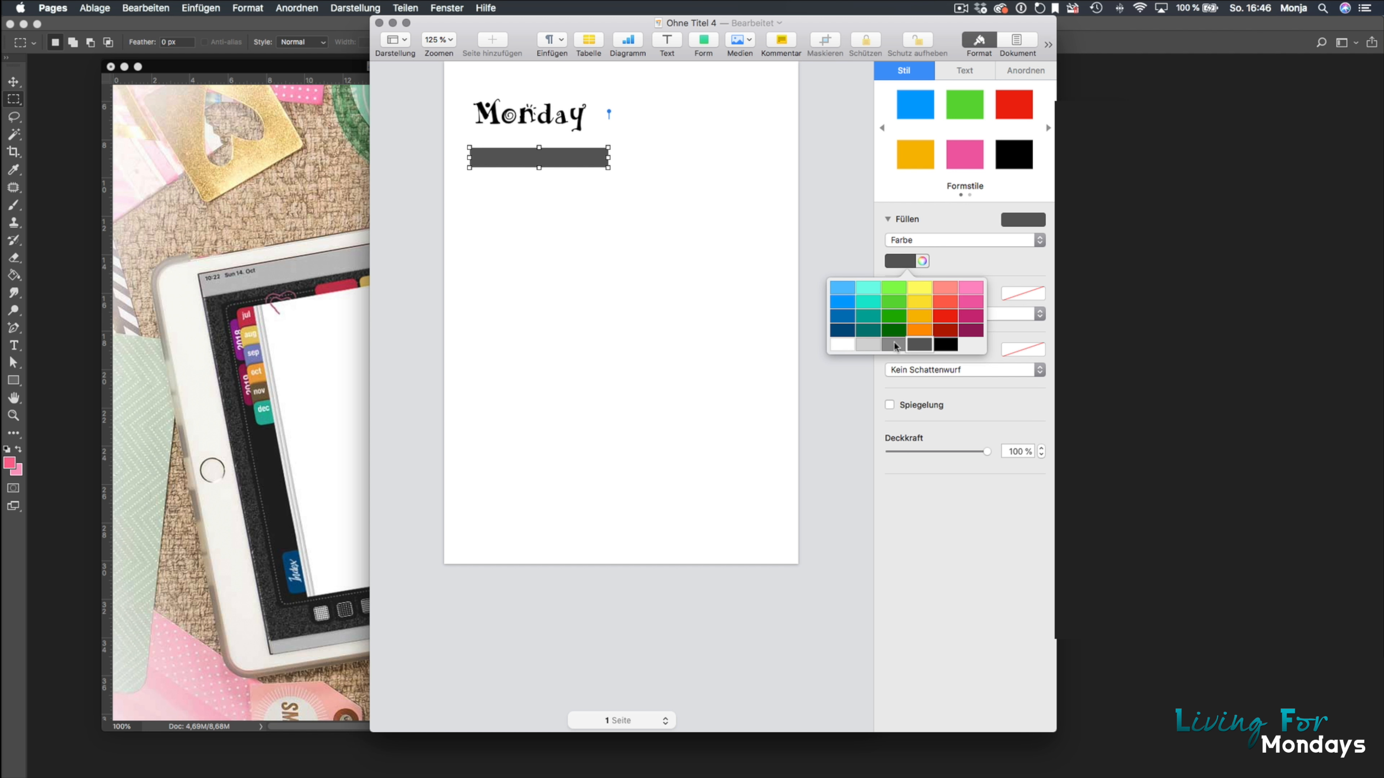
left_click(867, 344)
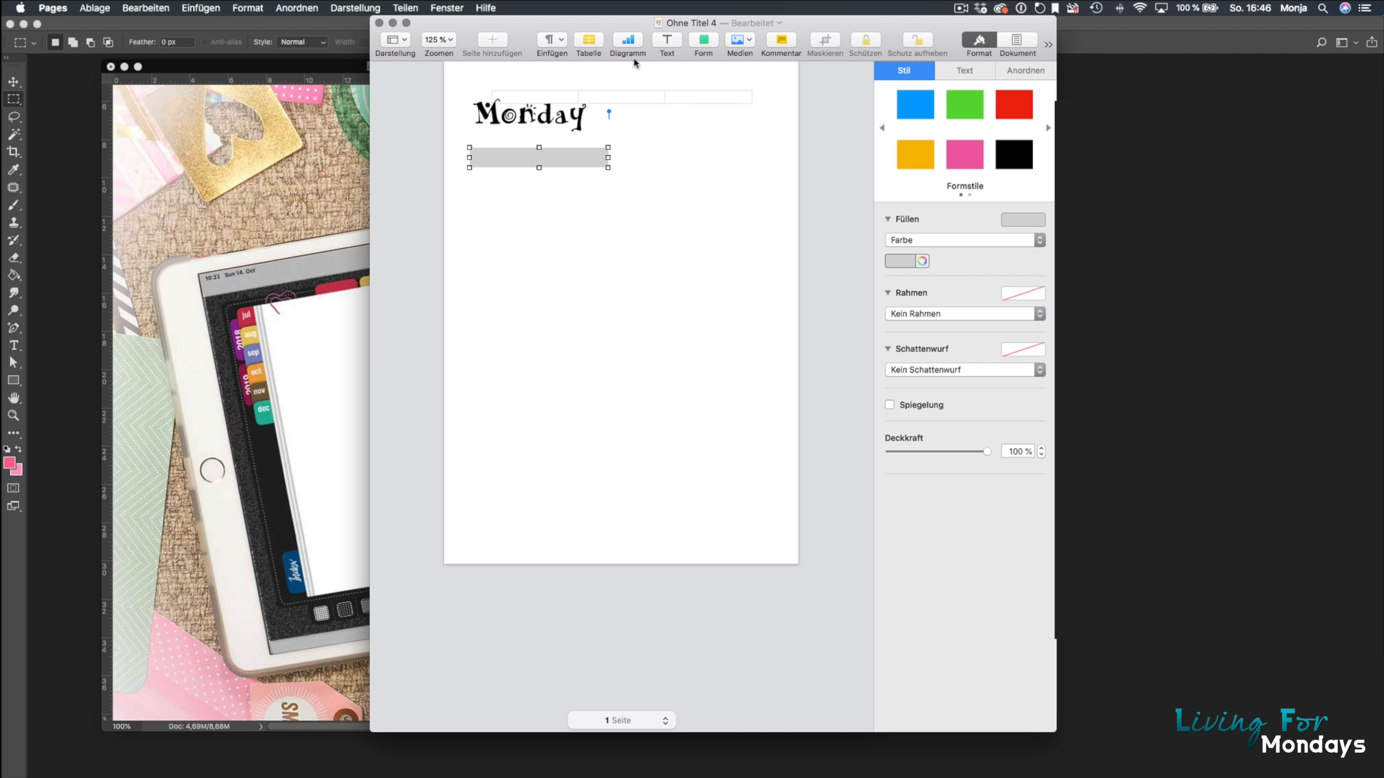
Step: Insert a circle, shrink it to fit inside the grey bar, and place it at the bar's left end
left_click(709, 40)
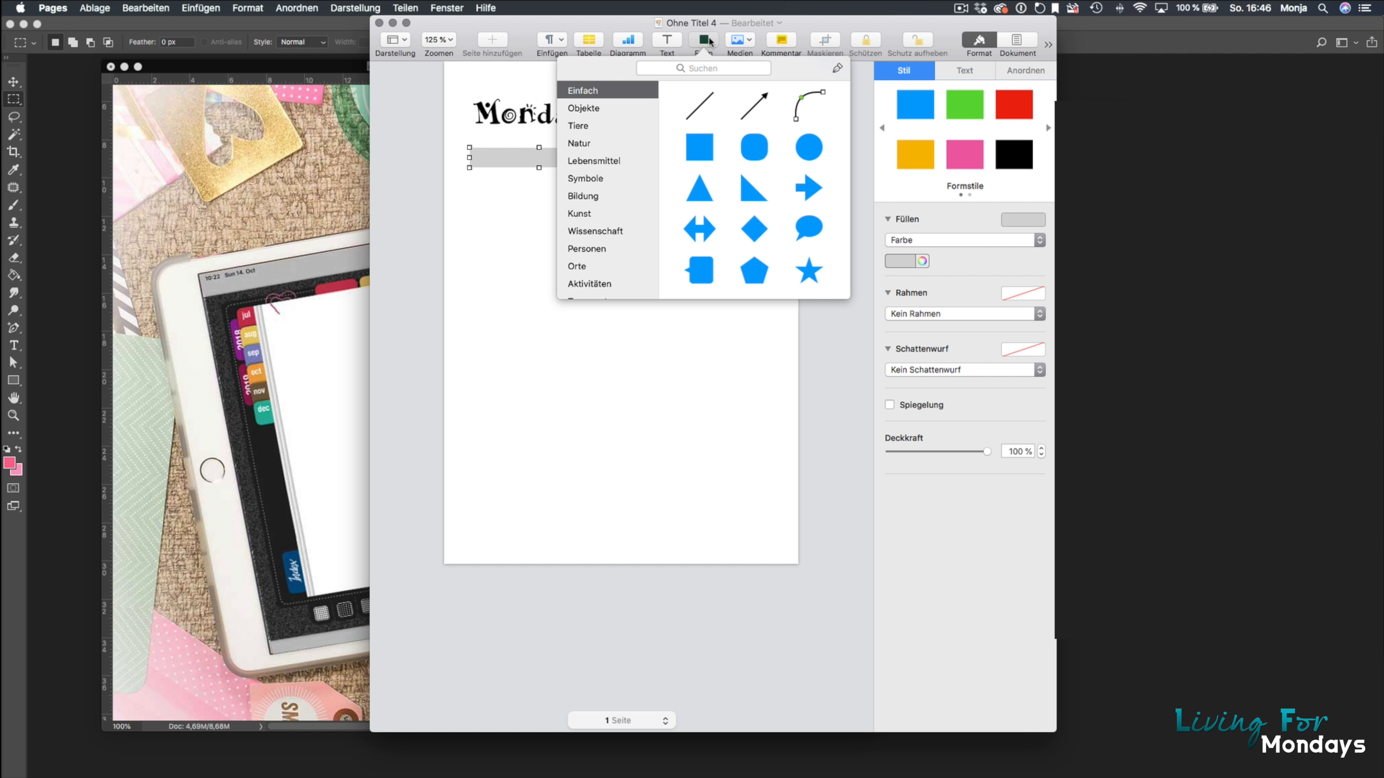
left_click(810, 152)
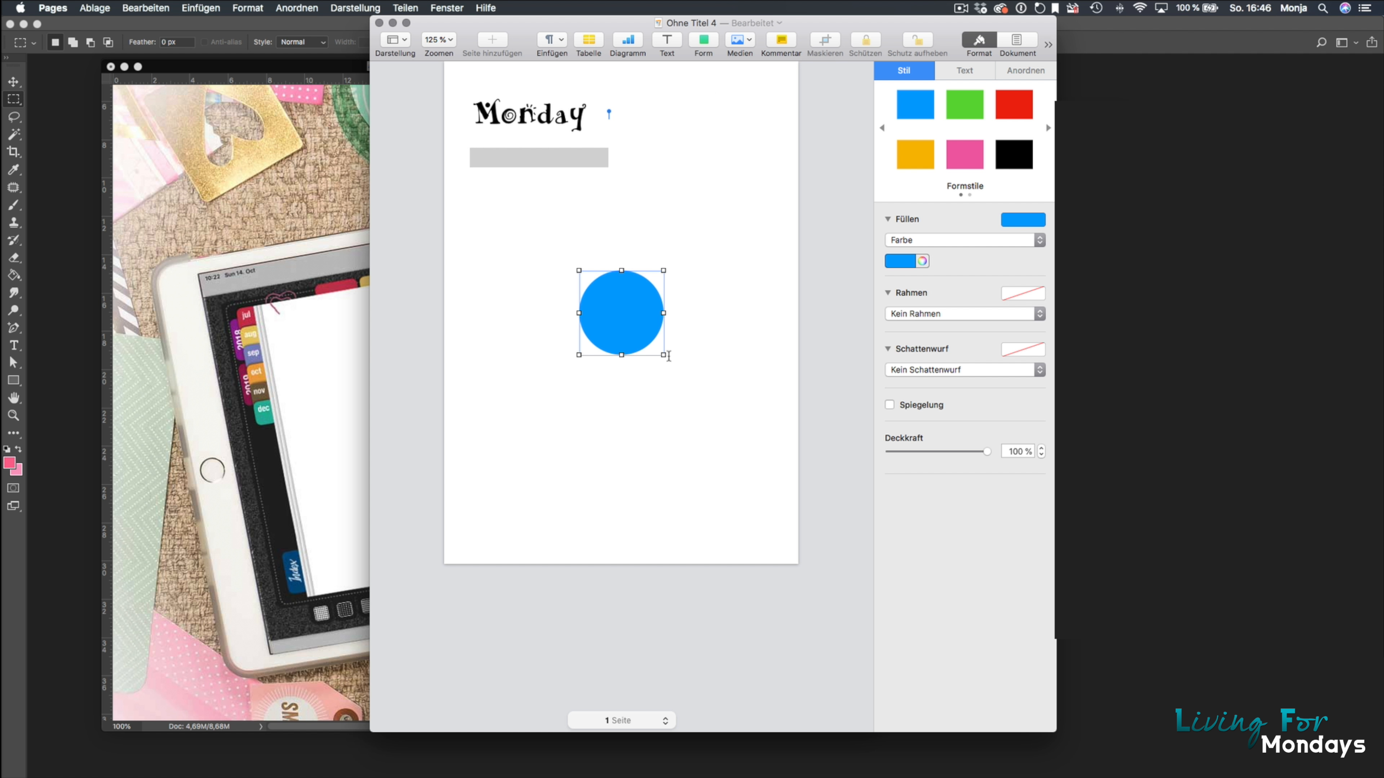
left_click_drag(663, 271, 600, 336)
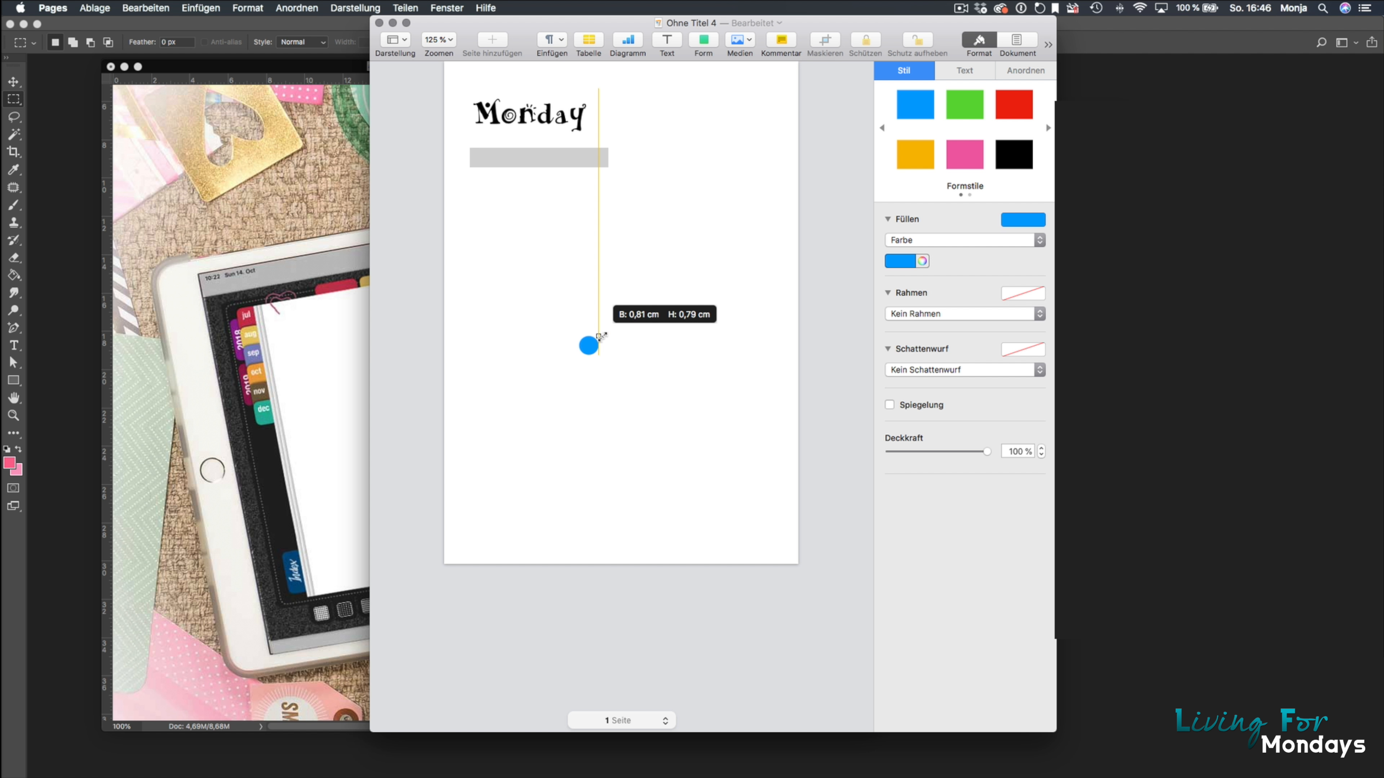
left_click_drag(600, 336, 482, 161)
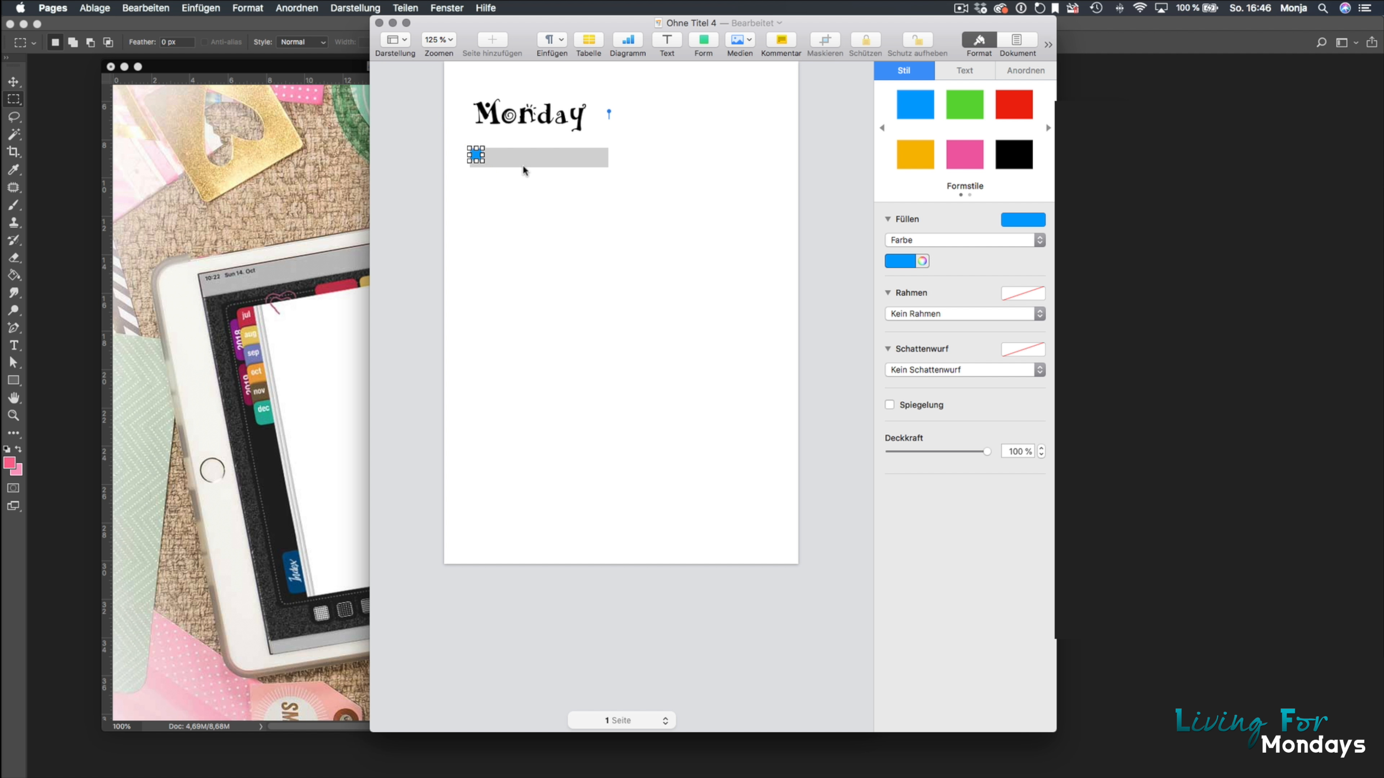
Step: Nudge the small circle down and right until it sits vertically centred in the bar's left end
key("Down")
key("Down")
key("Down")
key("Down")
key("Down")
key("Down")
key("Right")
key("Right")
key("Right")
key("Up")
key("Up")
key("Up")
Step: Fill the circle white and give it a black line border of 0.5 pt
left_click(904, 262)
left_click(842, 344)
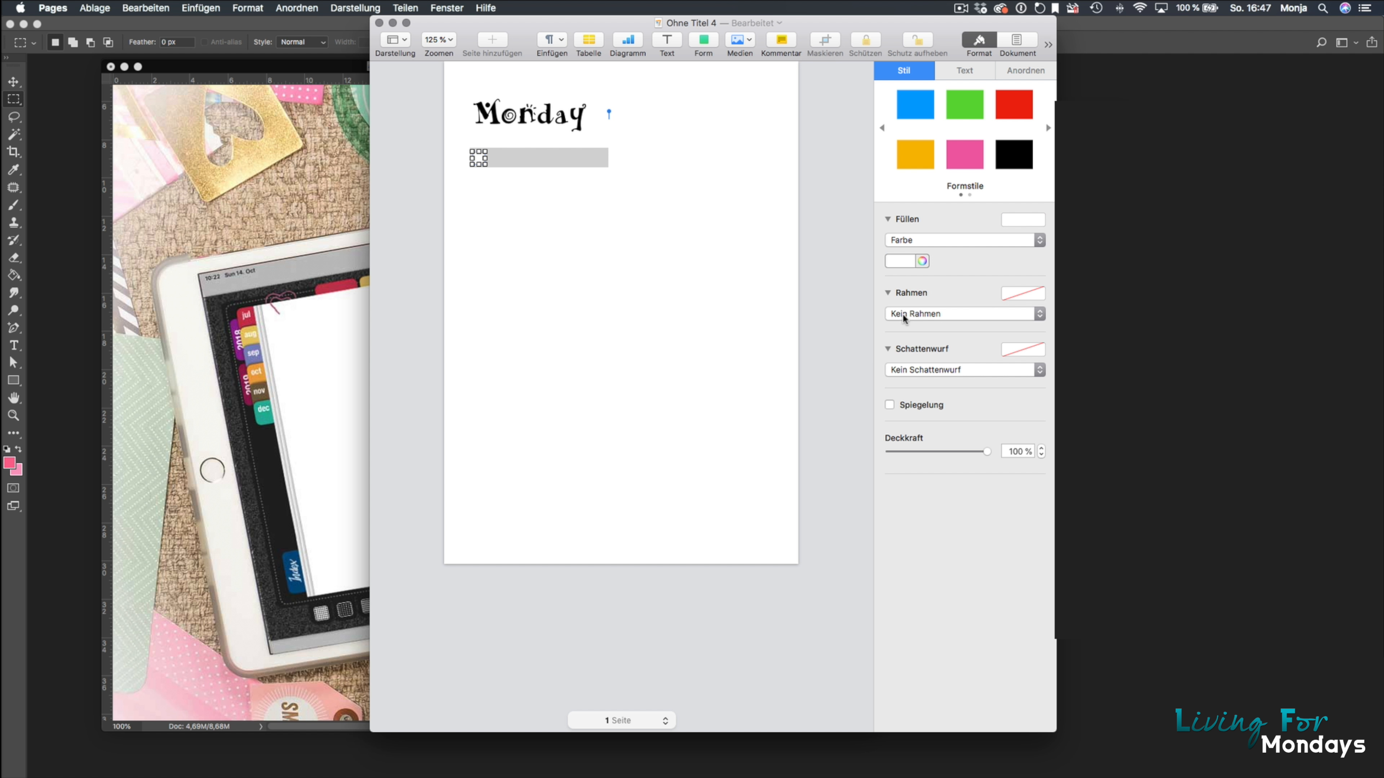
left_click(917, 314)
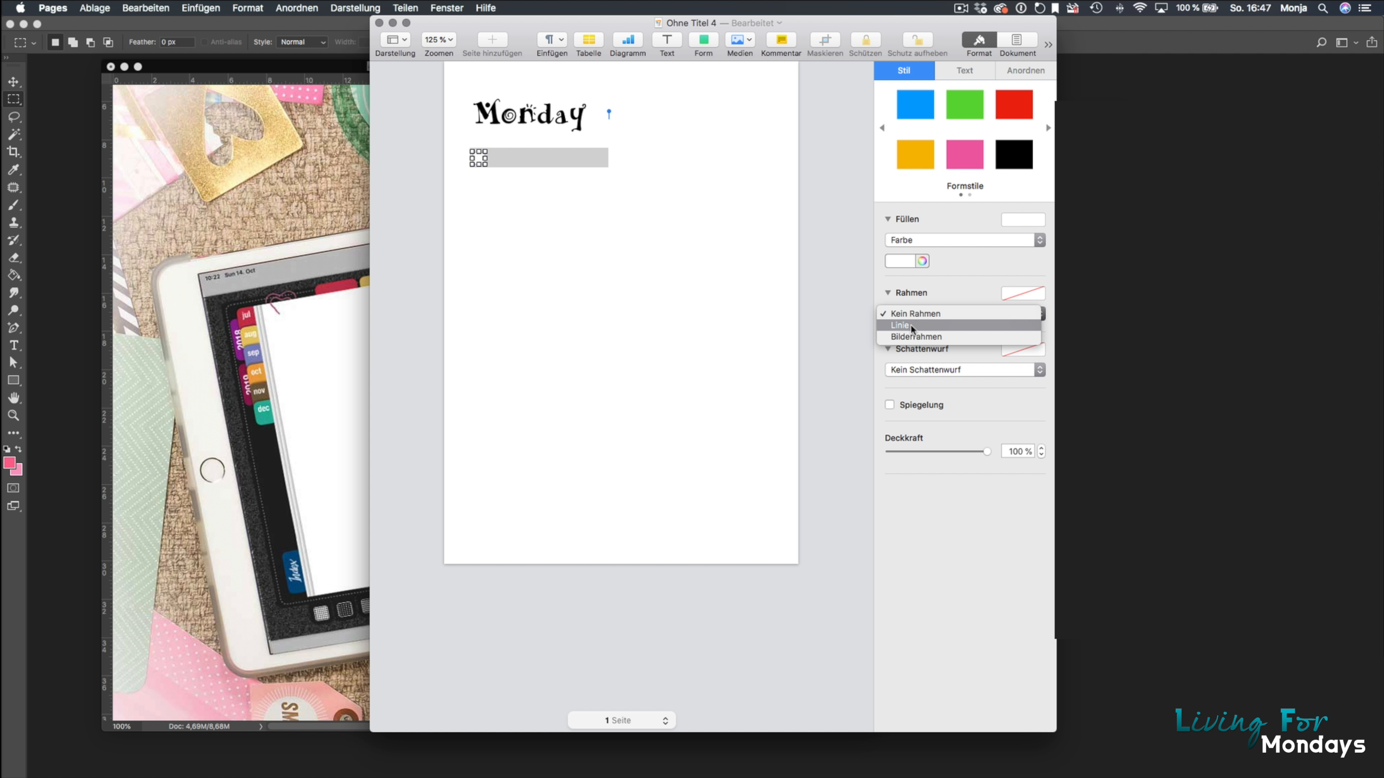
left_click(897, 326)
left_click(1041, 331)
left_click(1040, 337)
left_click(1040, 338)
left_click(1040, 338)
left_click(1041, 339)
left_click(1041, 338)
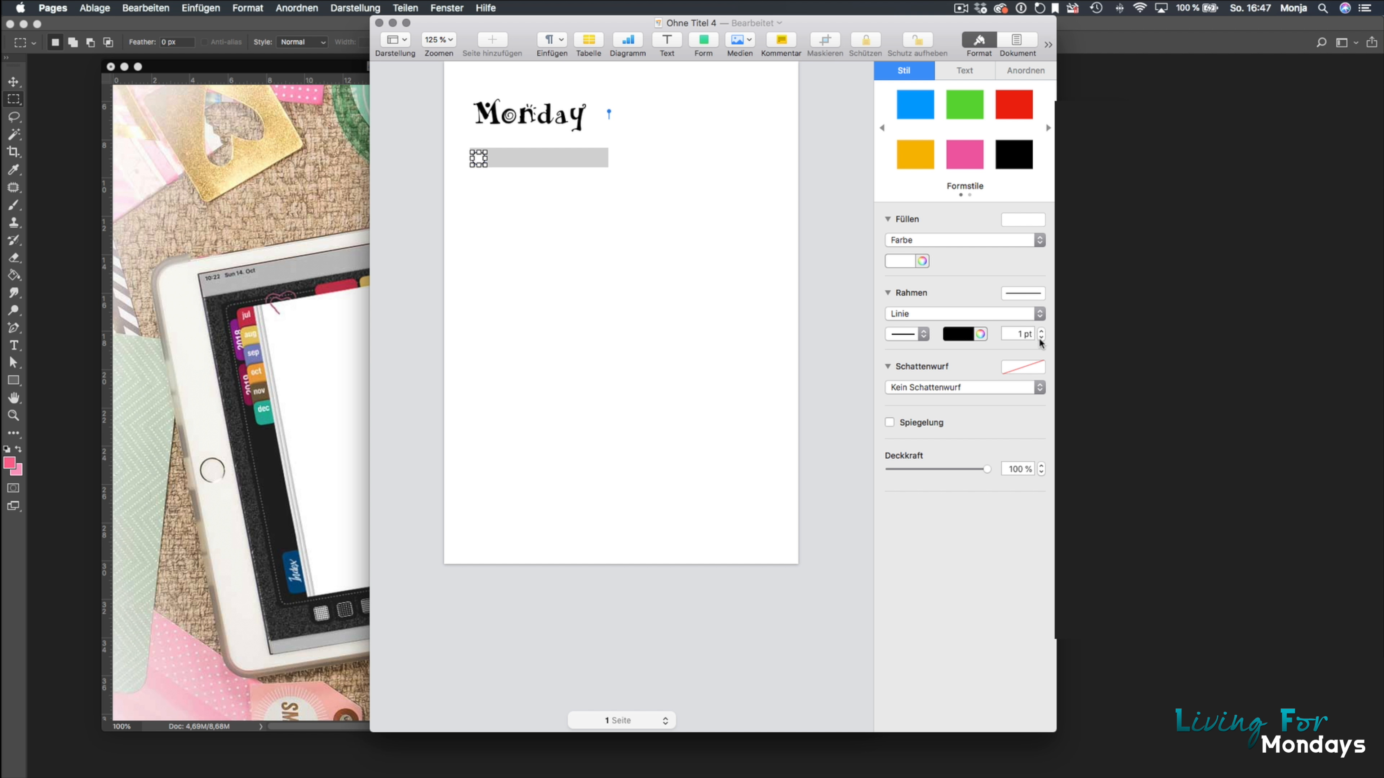
left_click(1040, 338)
left_click(1041, 338)
left_click(485, 194)
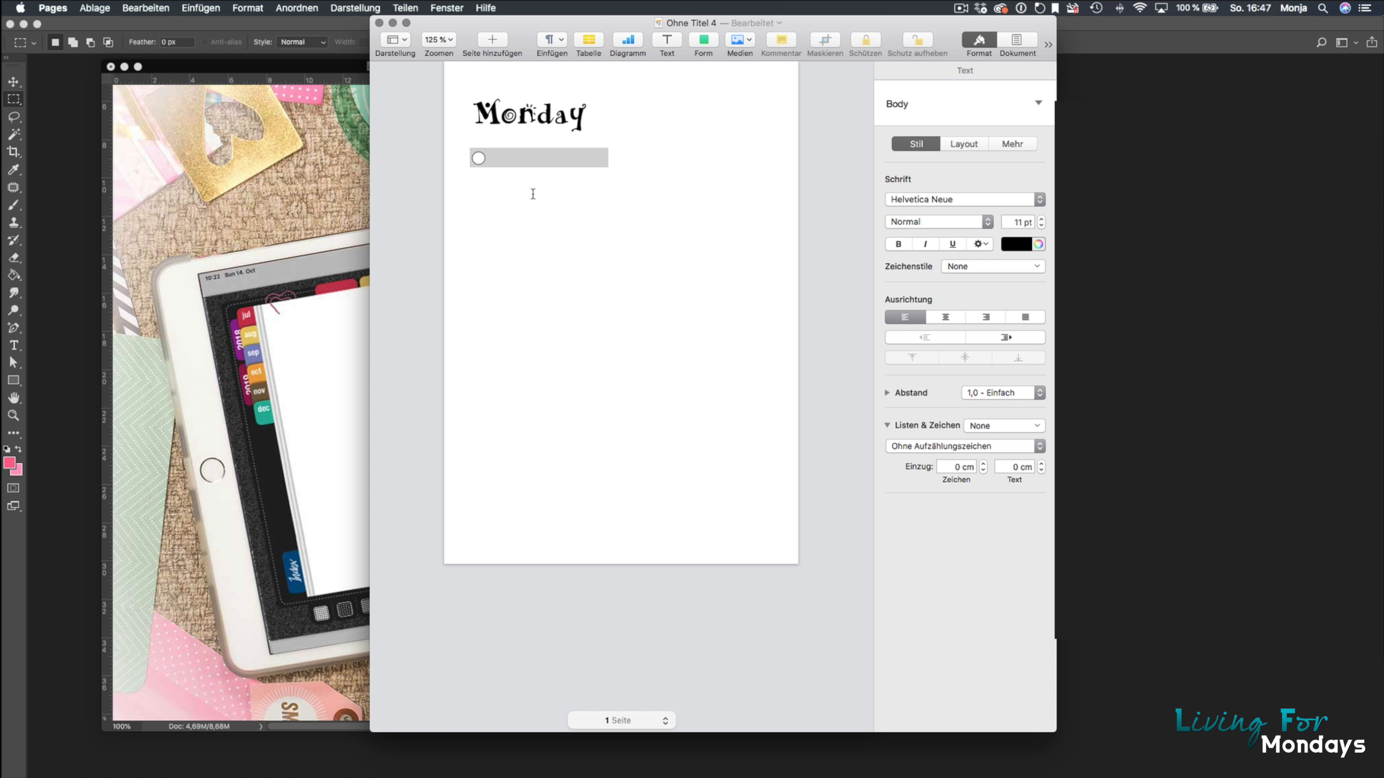
Step: Group the white circle with the grey bar
left_click(478, 158)
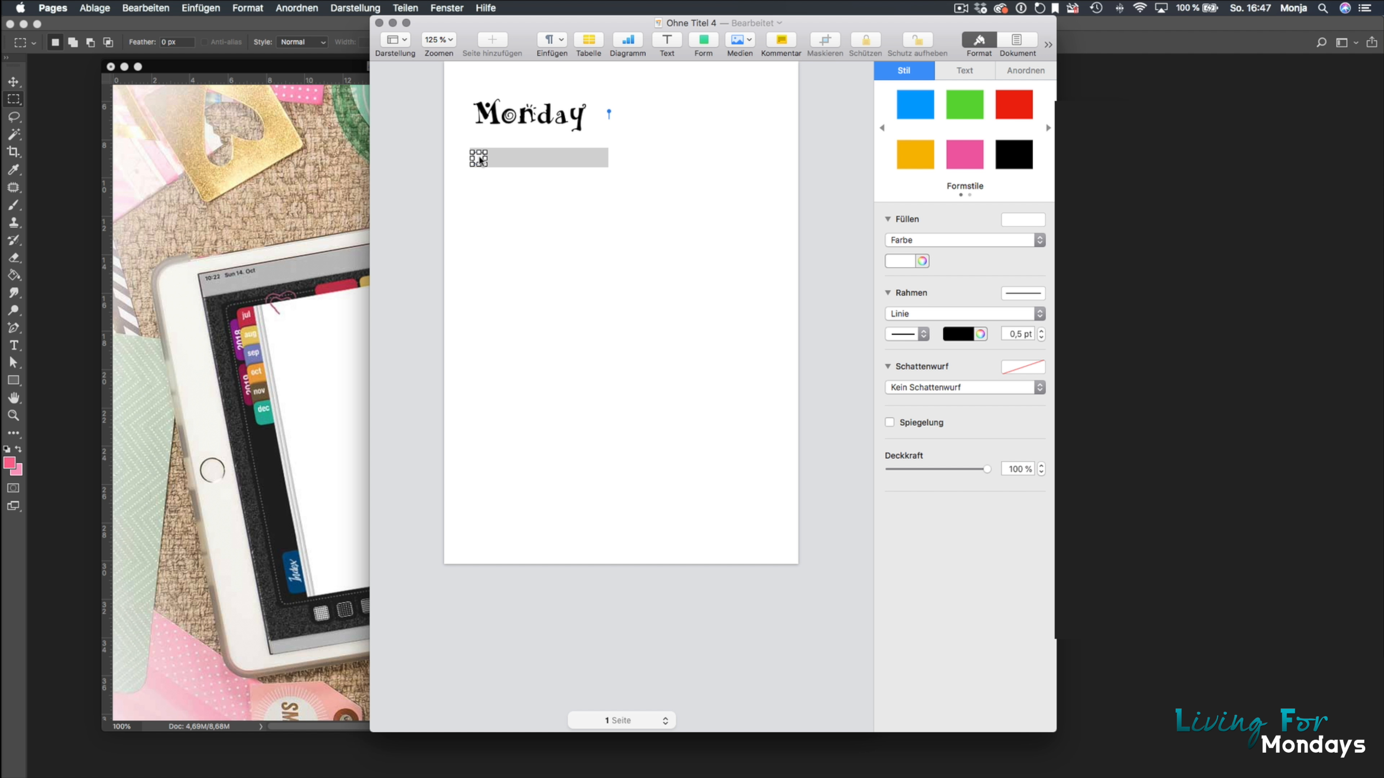
left_click(526, 158, "shift")
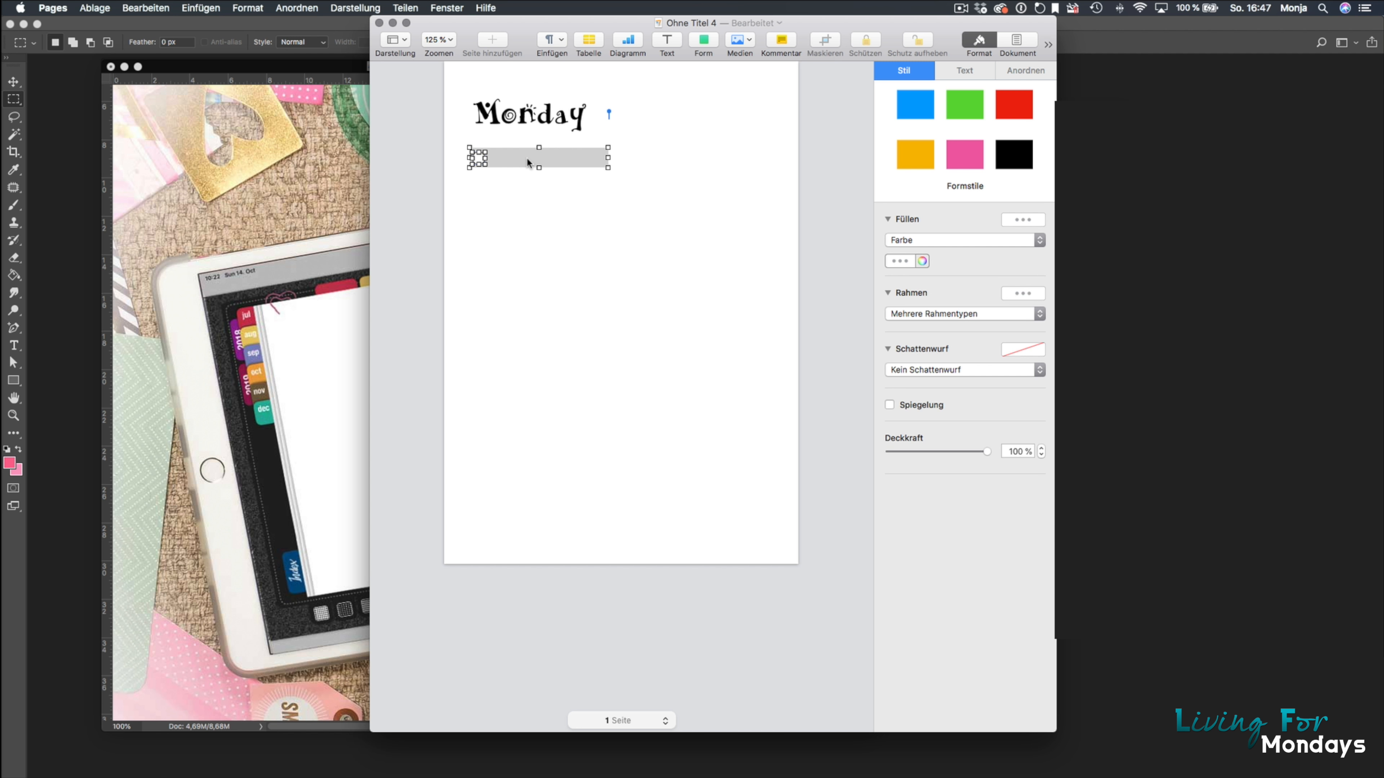
right_click(526, 159)
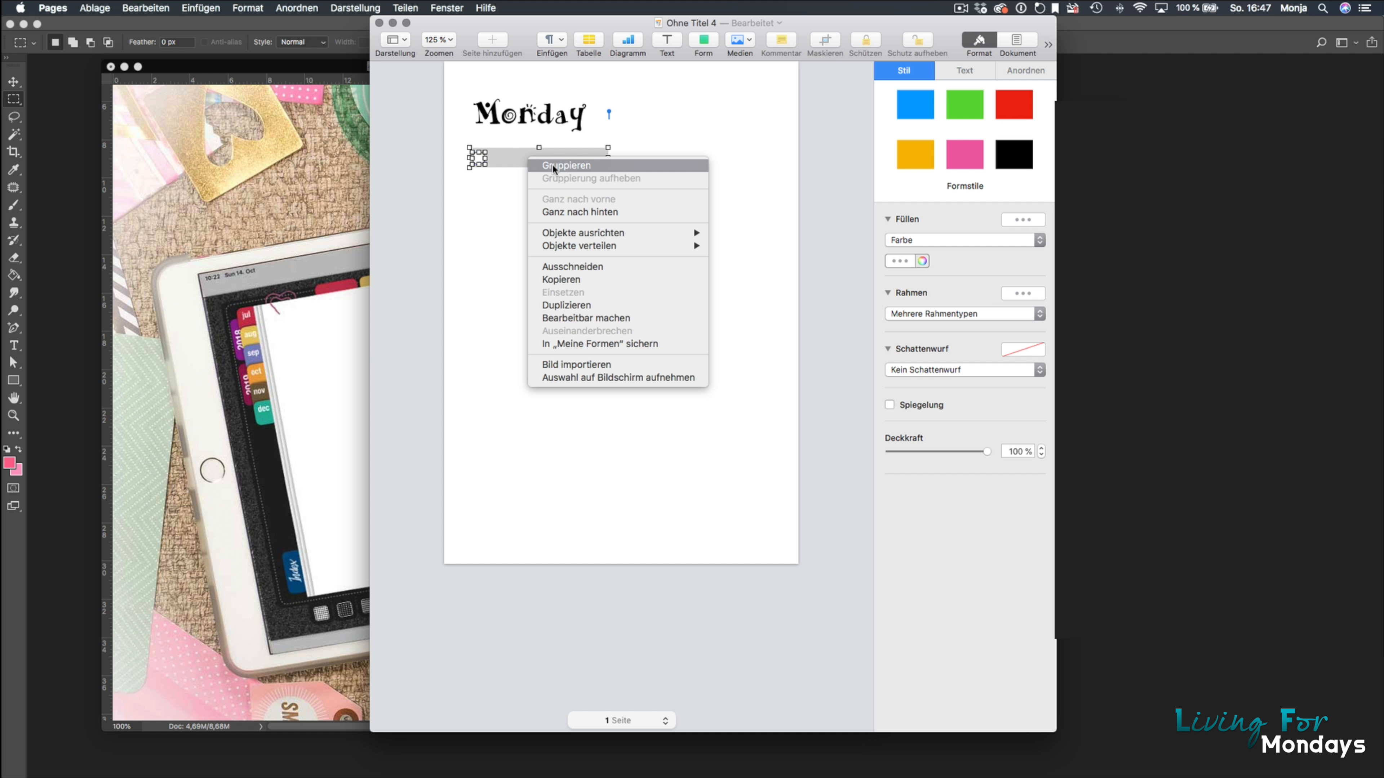
left_click(566, 165)
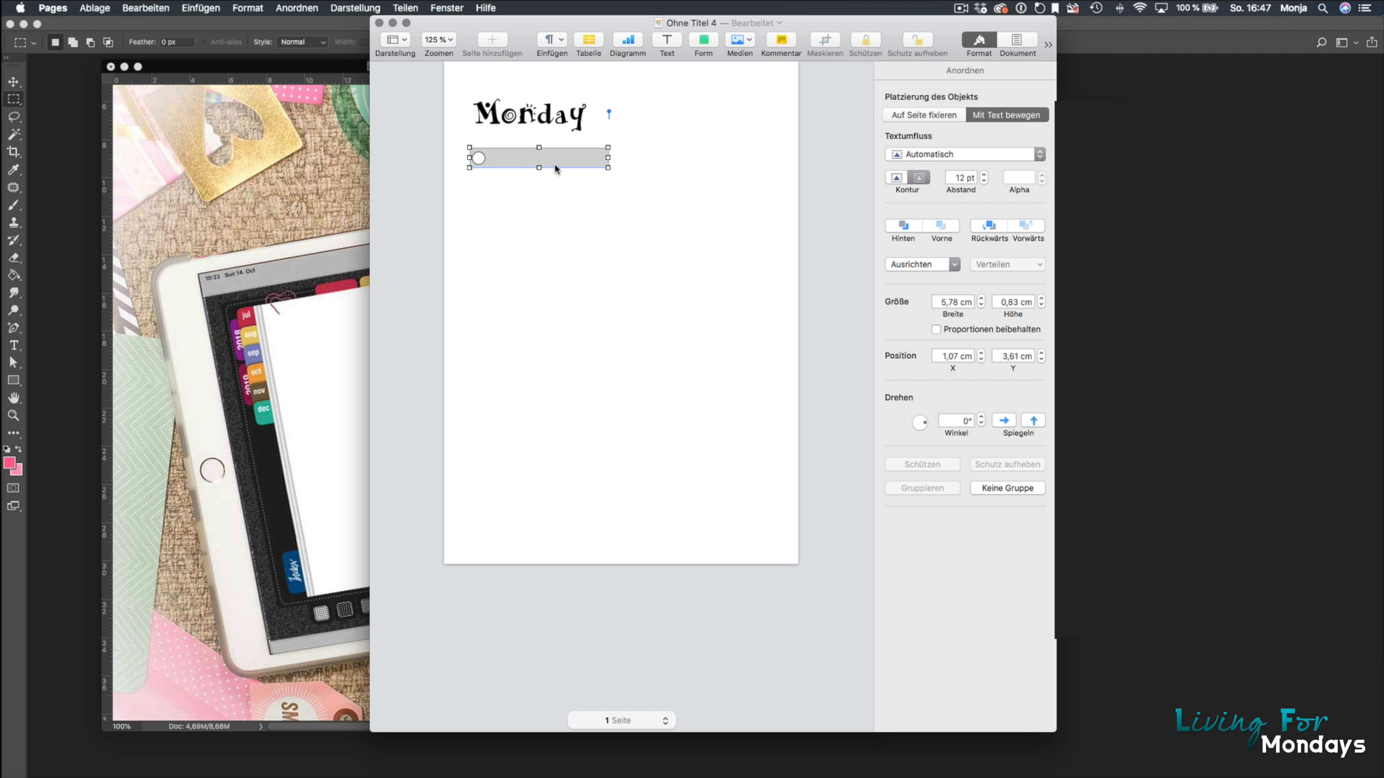
Step: Duplicate the bar group to the right at X 8.06 cm on the same height, and group both bars together
left_click_drag(554, 161, 710, 155)
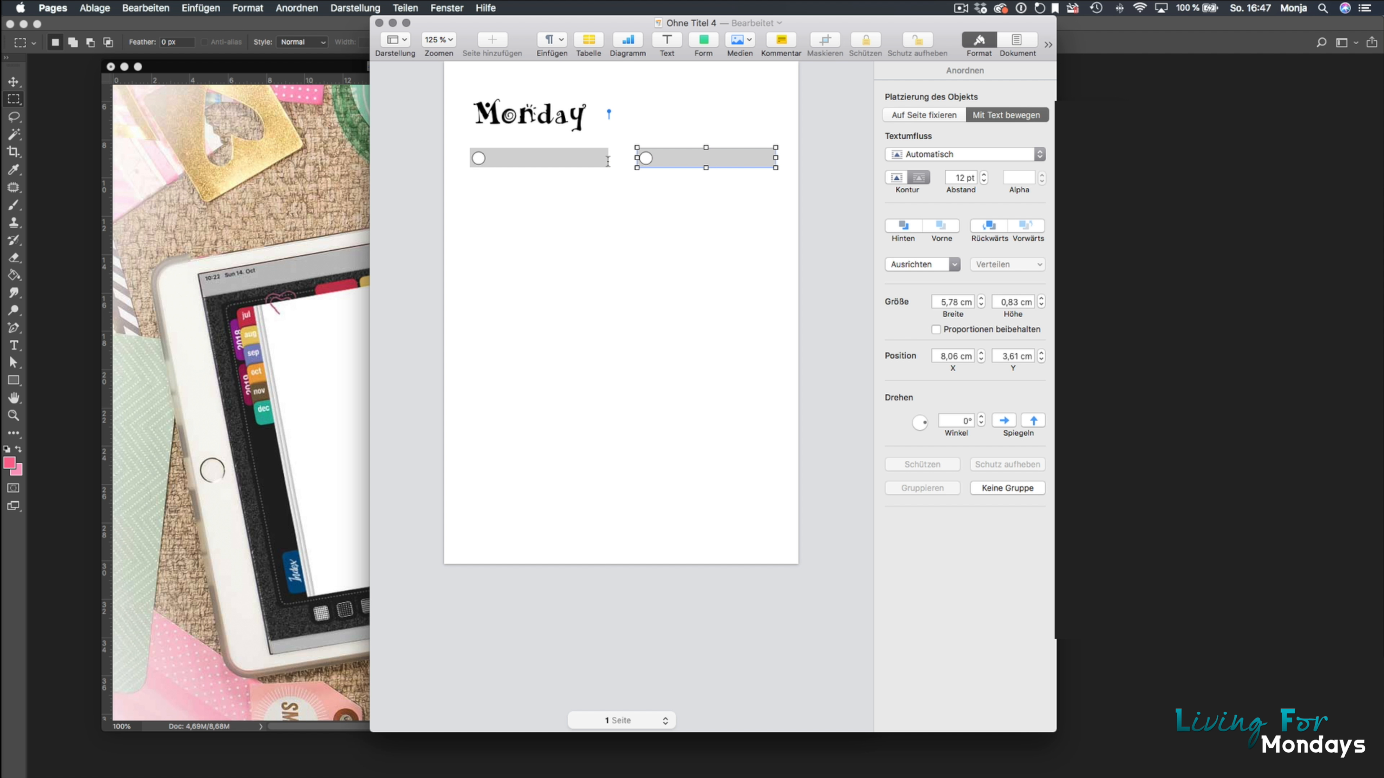
left_click(557, 160, "shift")
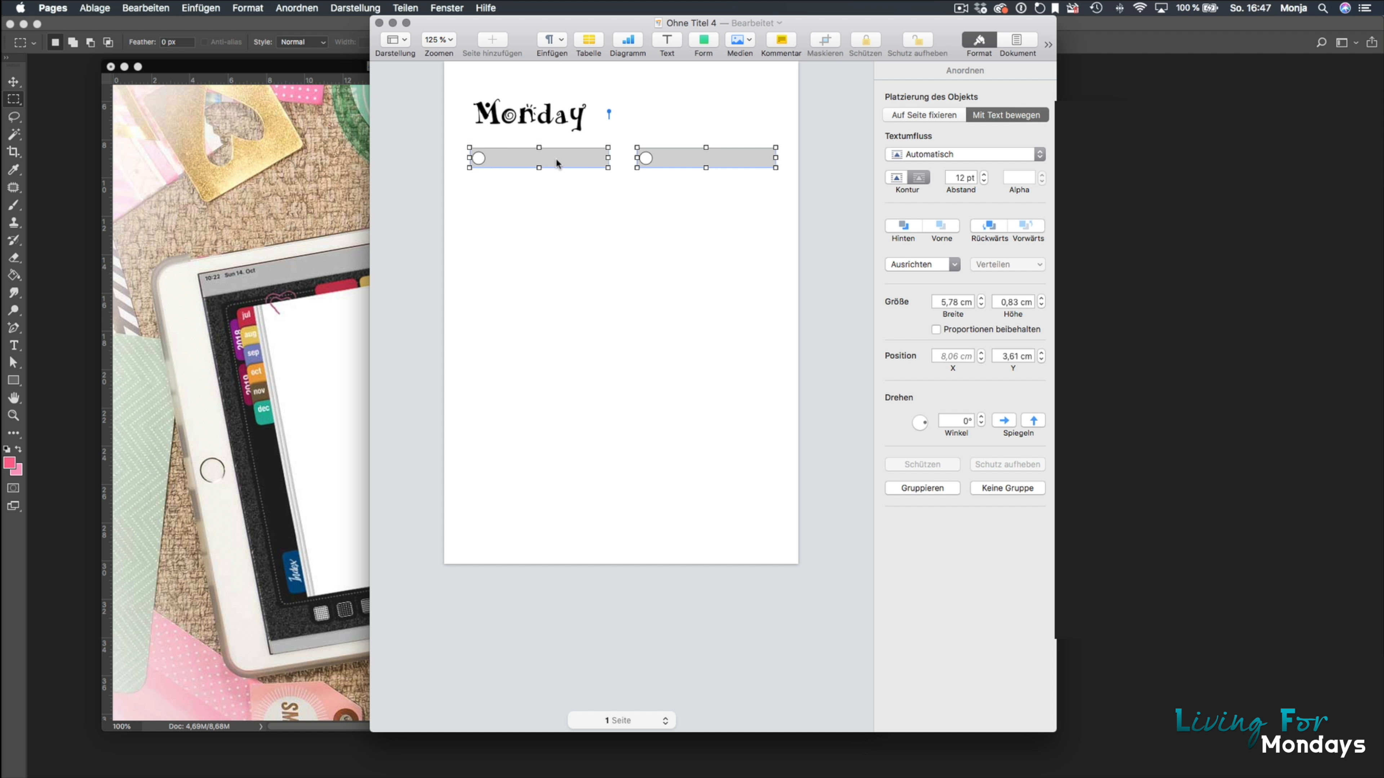
right_click(557, 159)
left_click(595, 165)
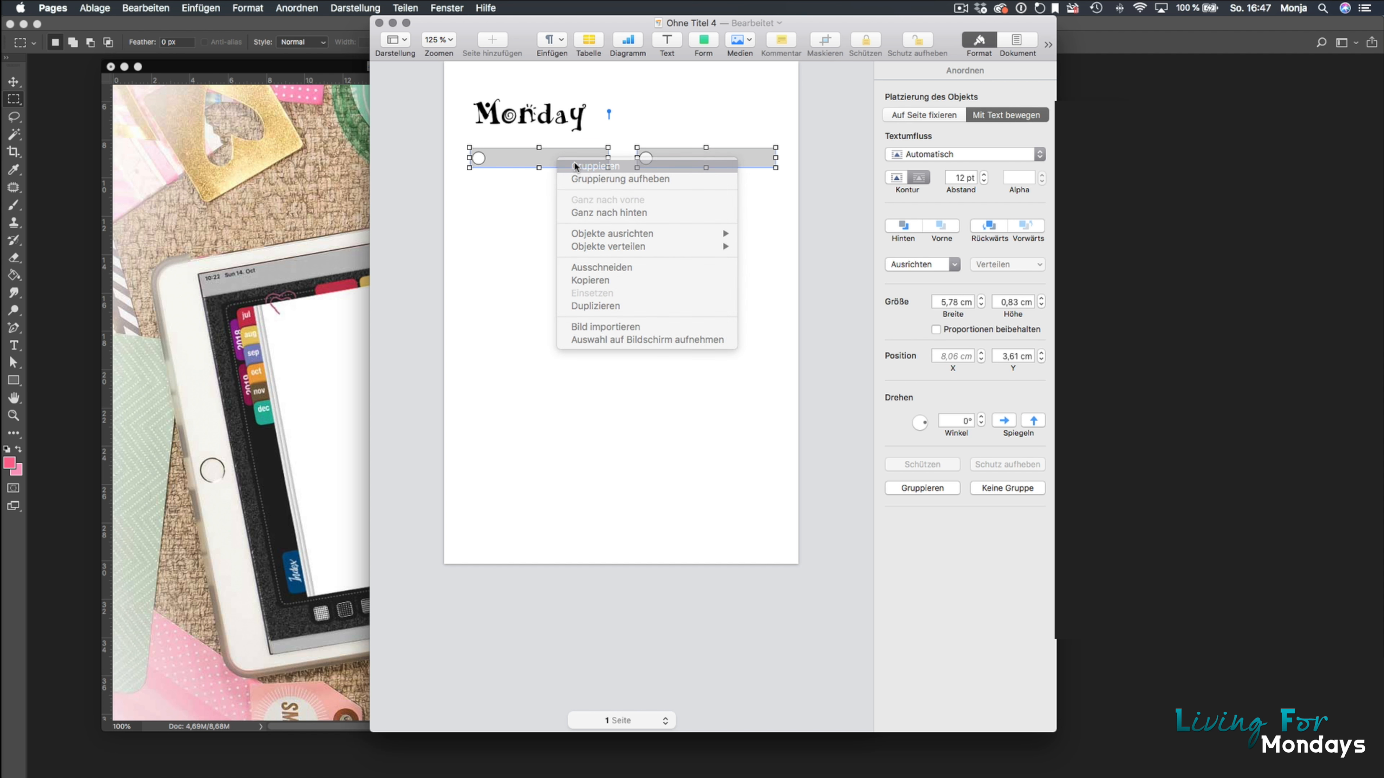
Step: Place a copy of the grouped bar row beneath the first at X 1.07 cm, Y 4.79 cm and resize it to 12.76 × 0.91 cm
left_click_drag(573, 160, 543, 181)
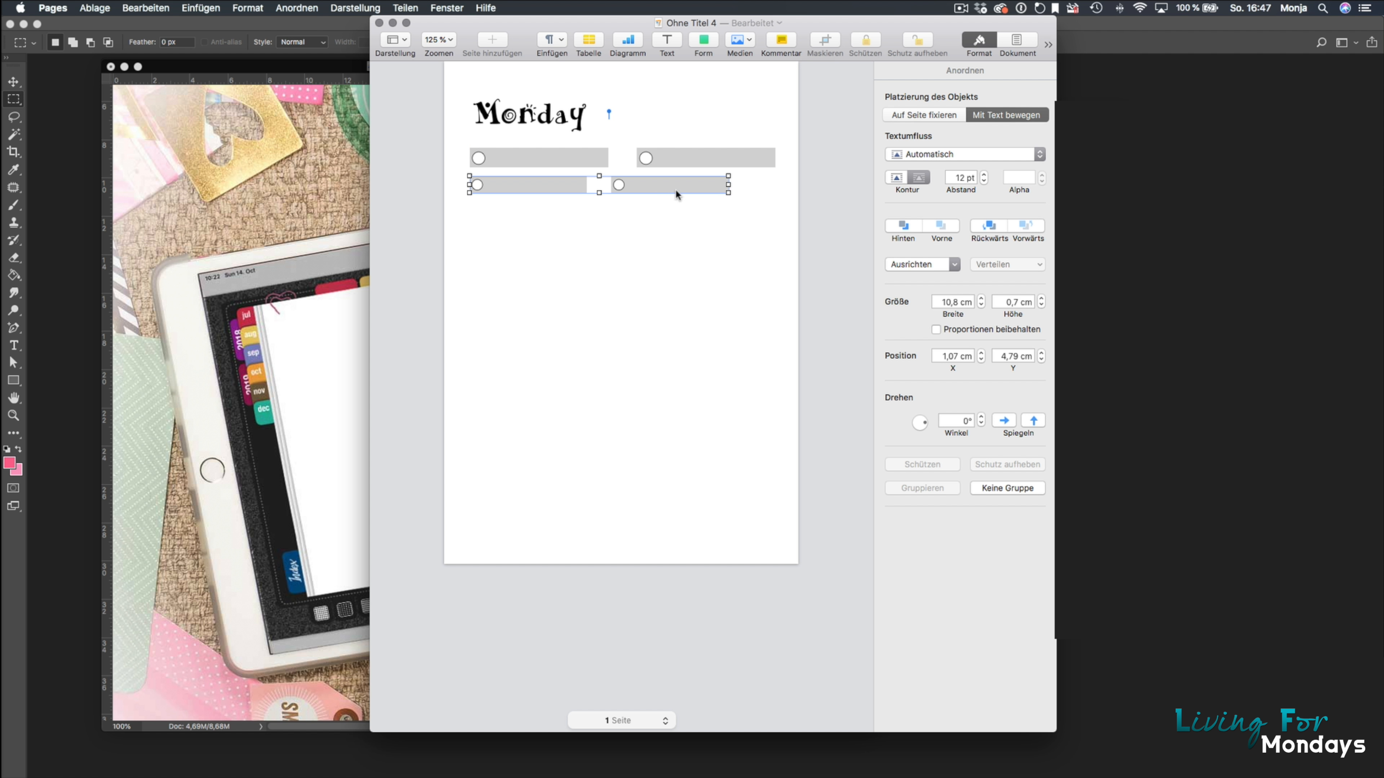
left_click_drag(728, 192, 775, 199)
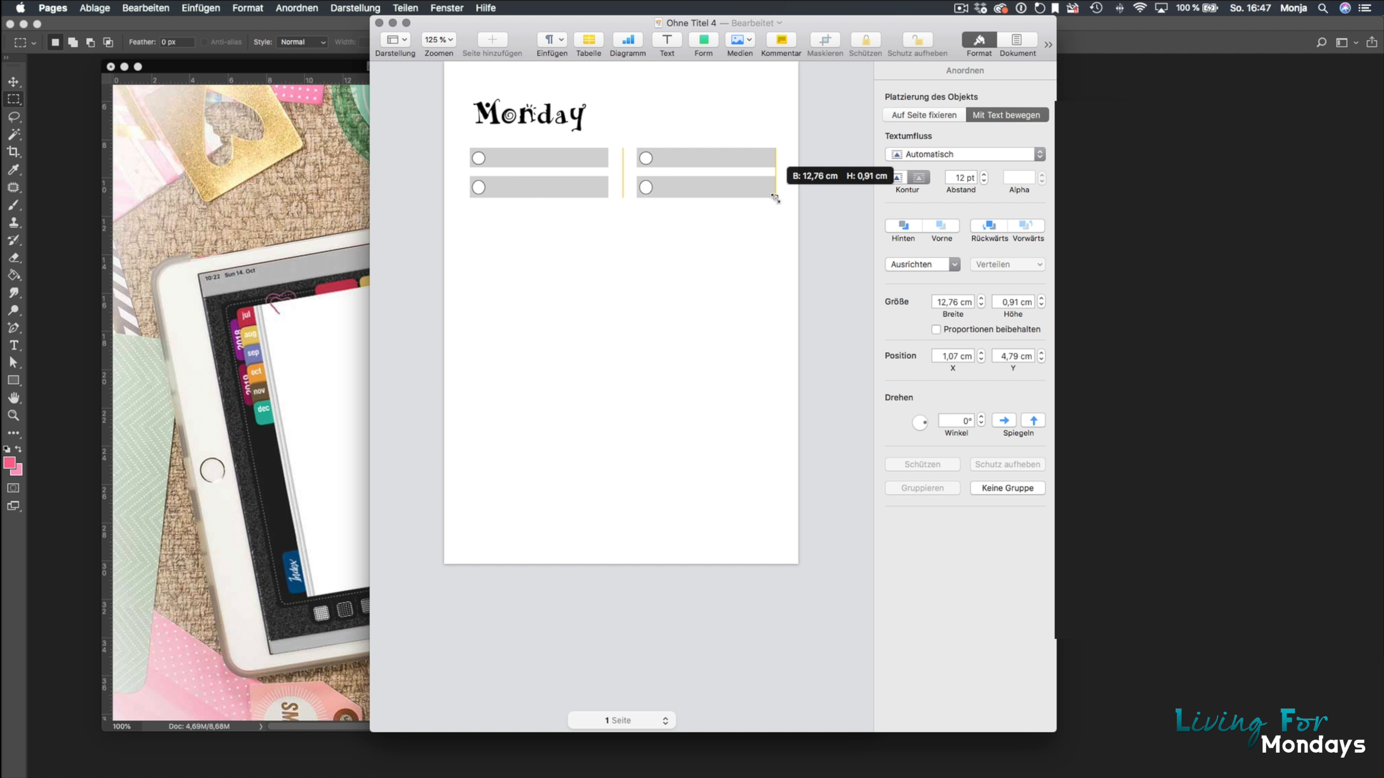
left_click_drag(775, 199, 775, 198)
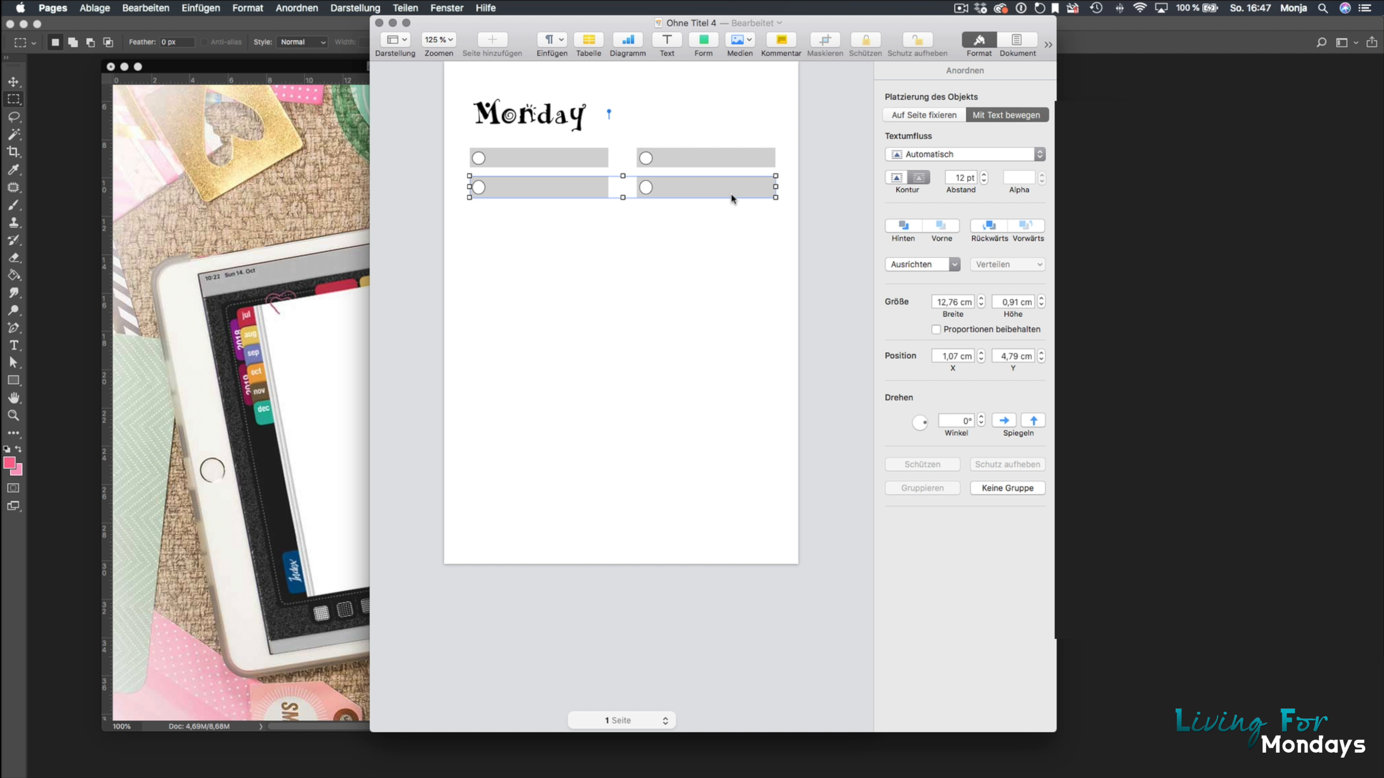
Step: Add a third and a fourth row of paired checklist bars below and stretch them to line up with the right edge of the rows above
key("super+v")
left_click_drag(720, 189, 687, 210)
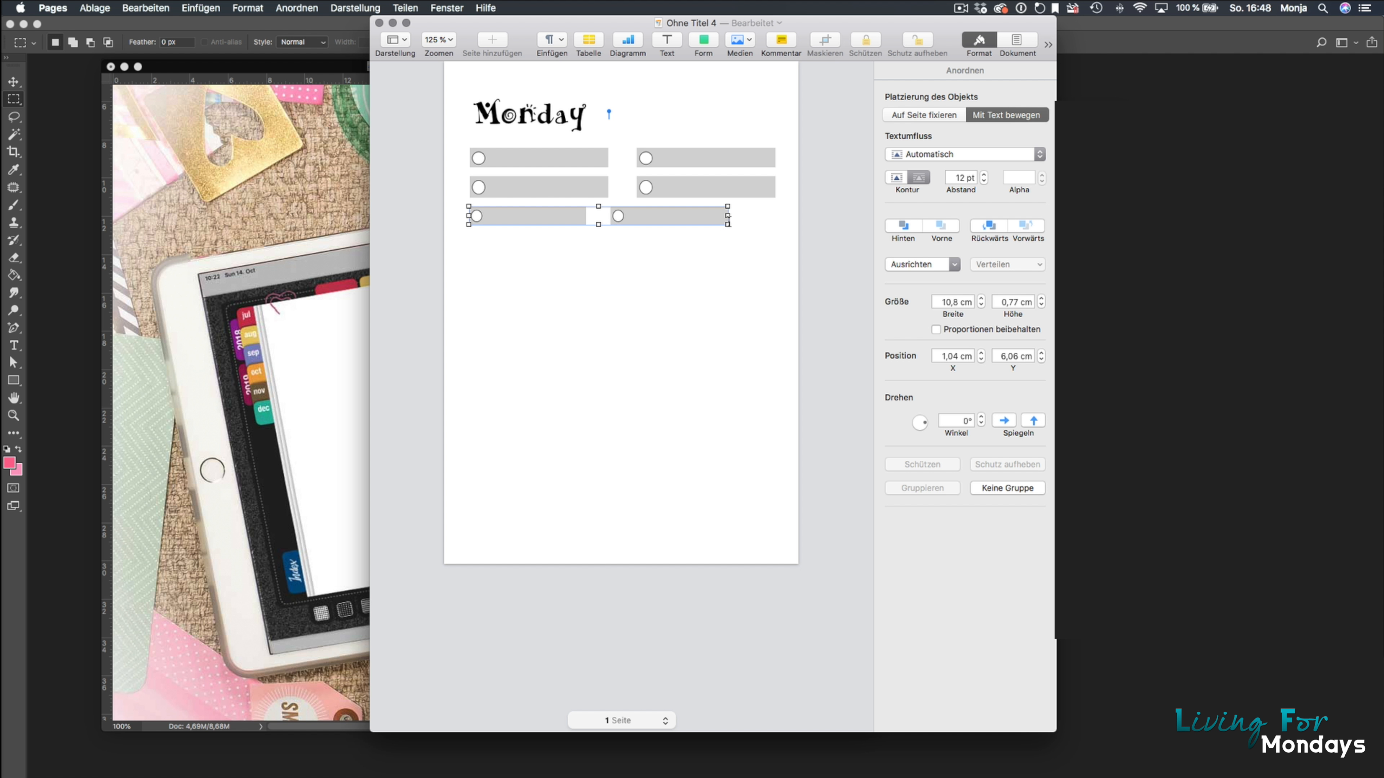
left_click(729, 221)
left_click(715, 247)
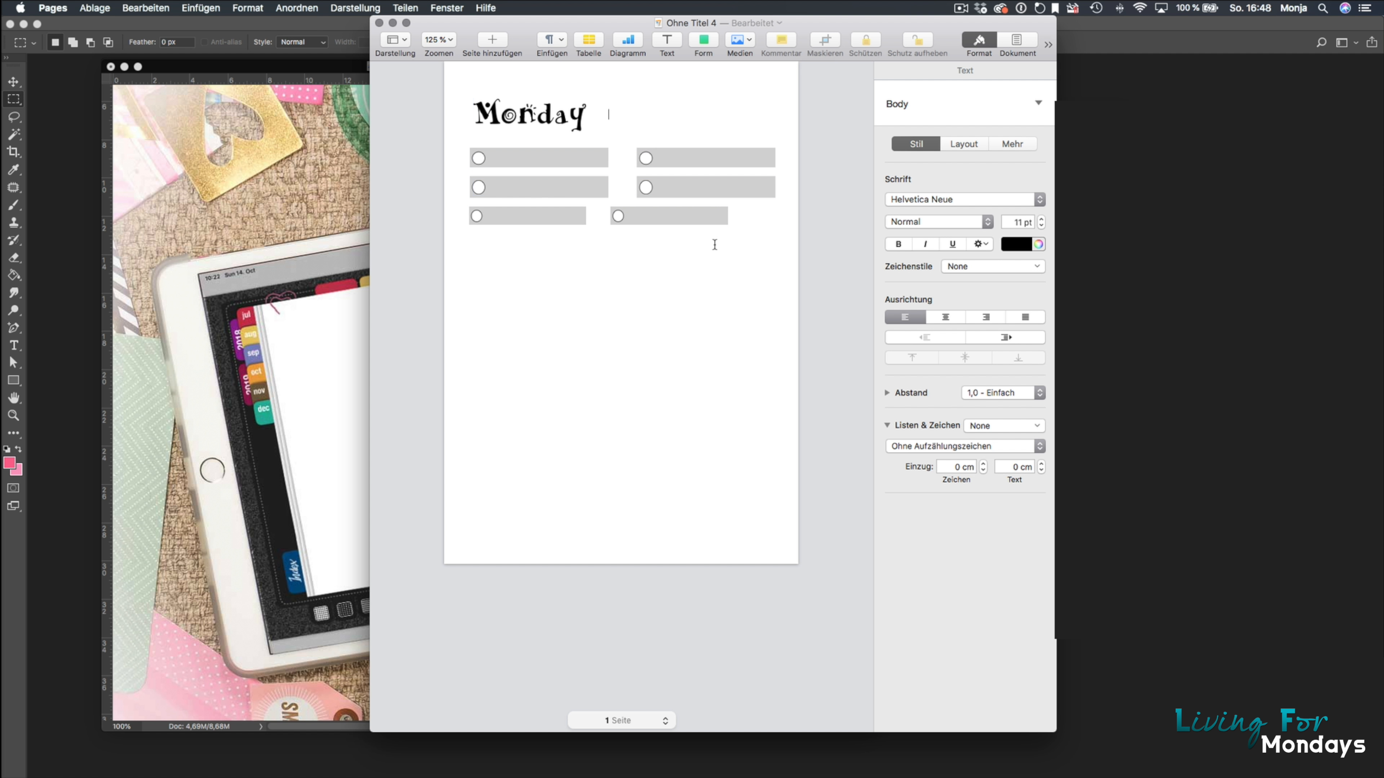
left_click(702, 216)
left_click_drag(727, 224, 776, 261)
left_click(721, 298)
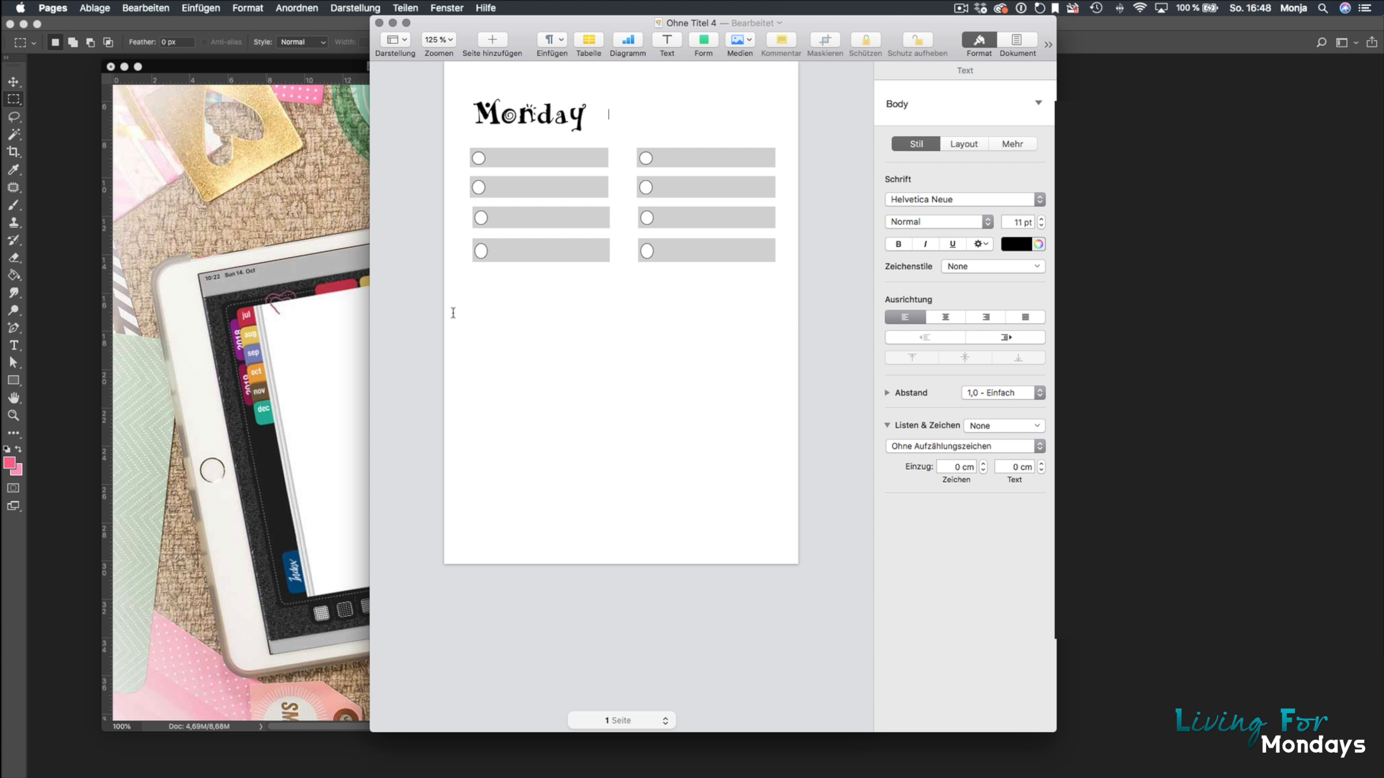
Step: Slightly reduce the height of the fourth row's bar group so it matches the rows above
left_click(568, 250)
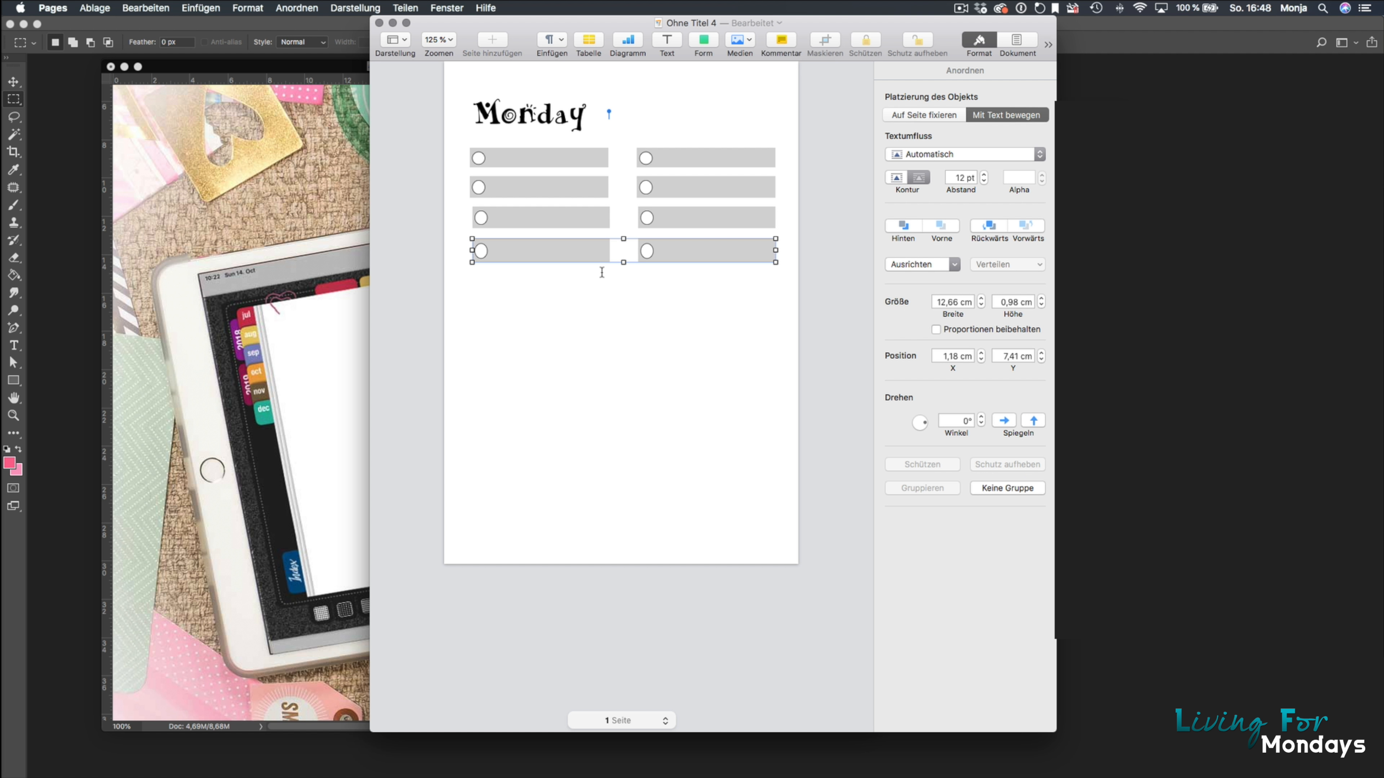
left_click_drag(623, 263, 624, 261)
left_click(626, 291)
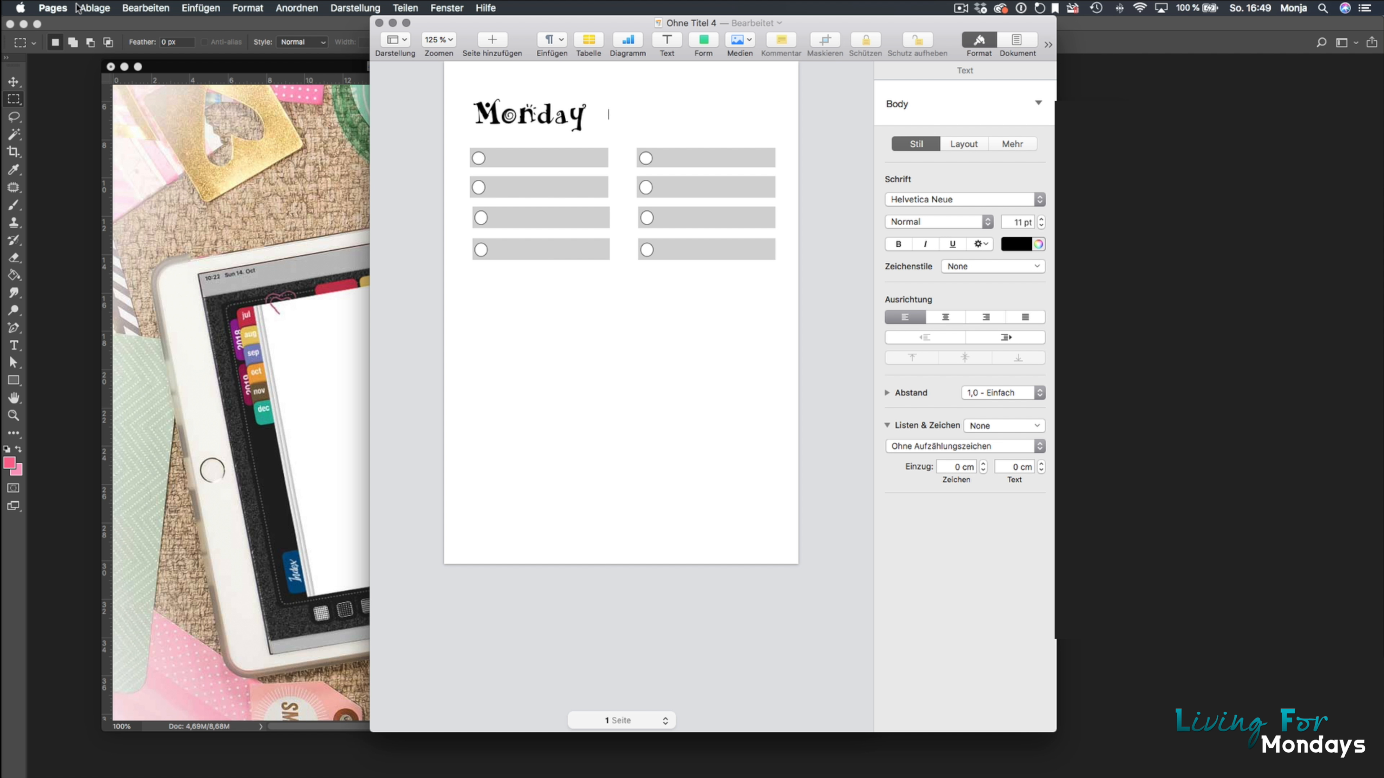
Step: Start exporting the planner page as a PDF with the image quality set to Gut
left_click(94, 8)
mouse_move(131, 151)
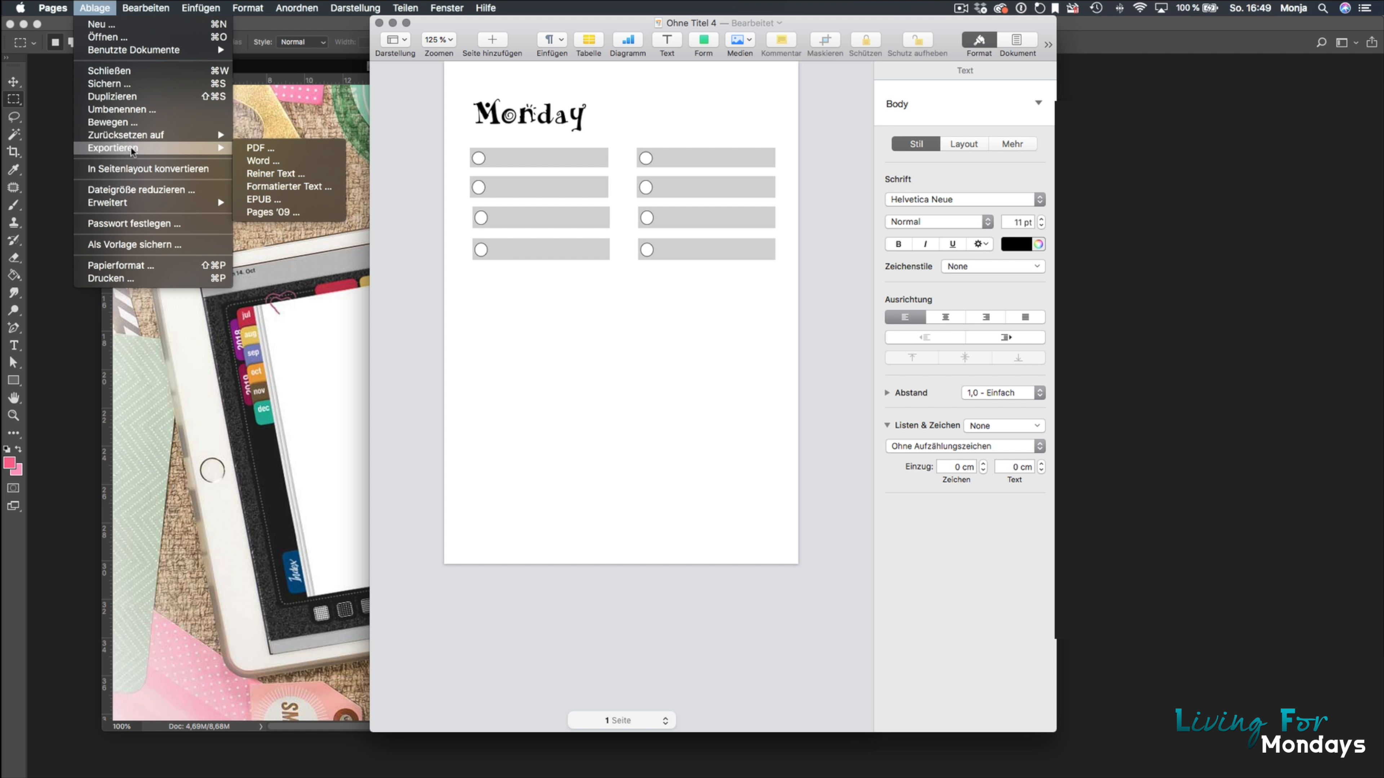
left_click(278, 145)
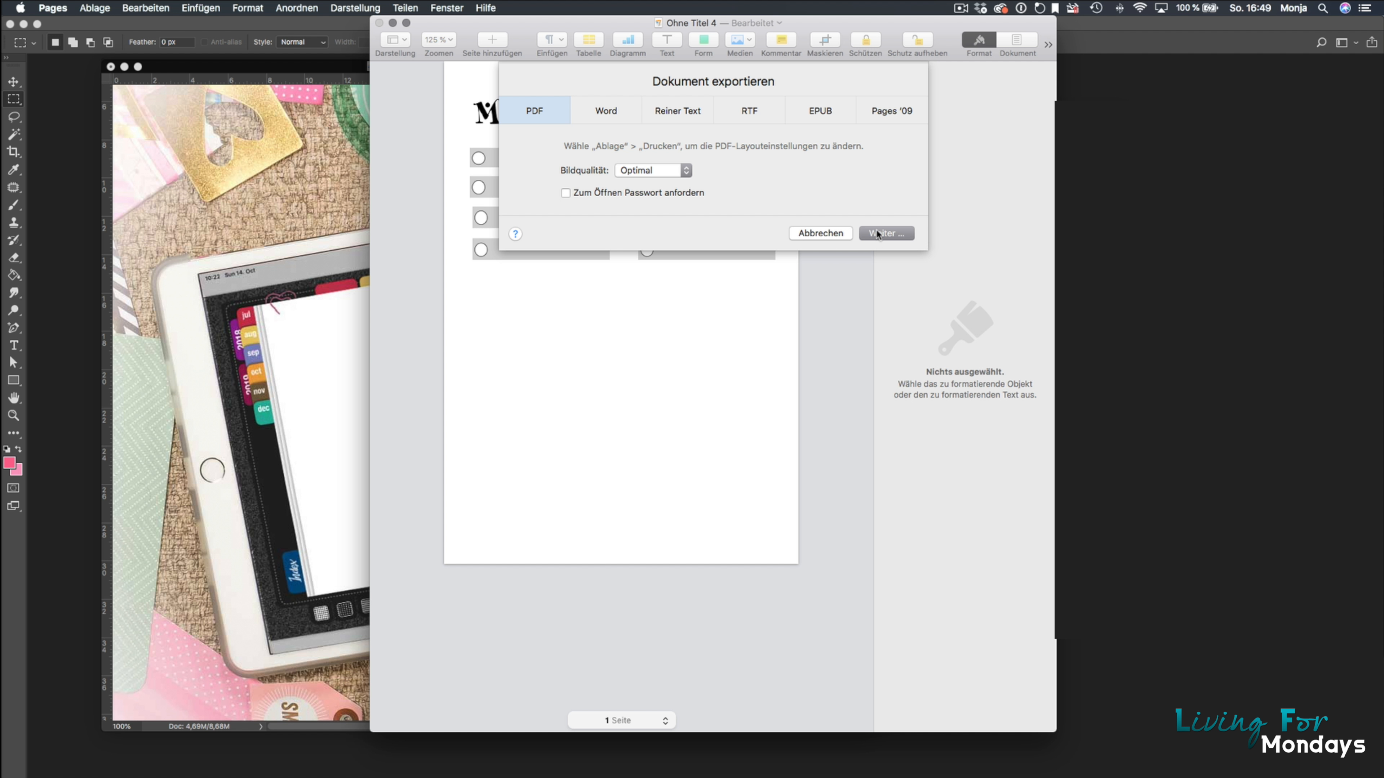
left_click(640, 171)
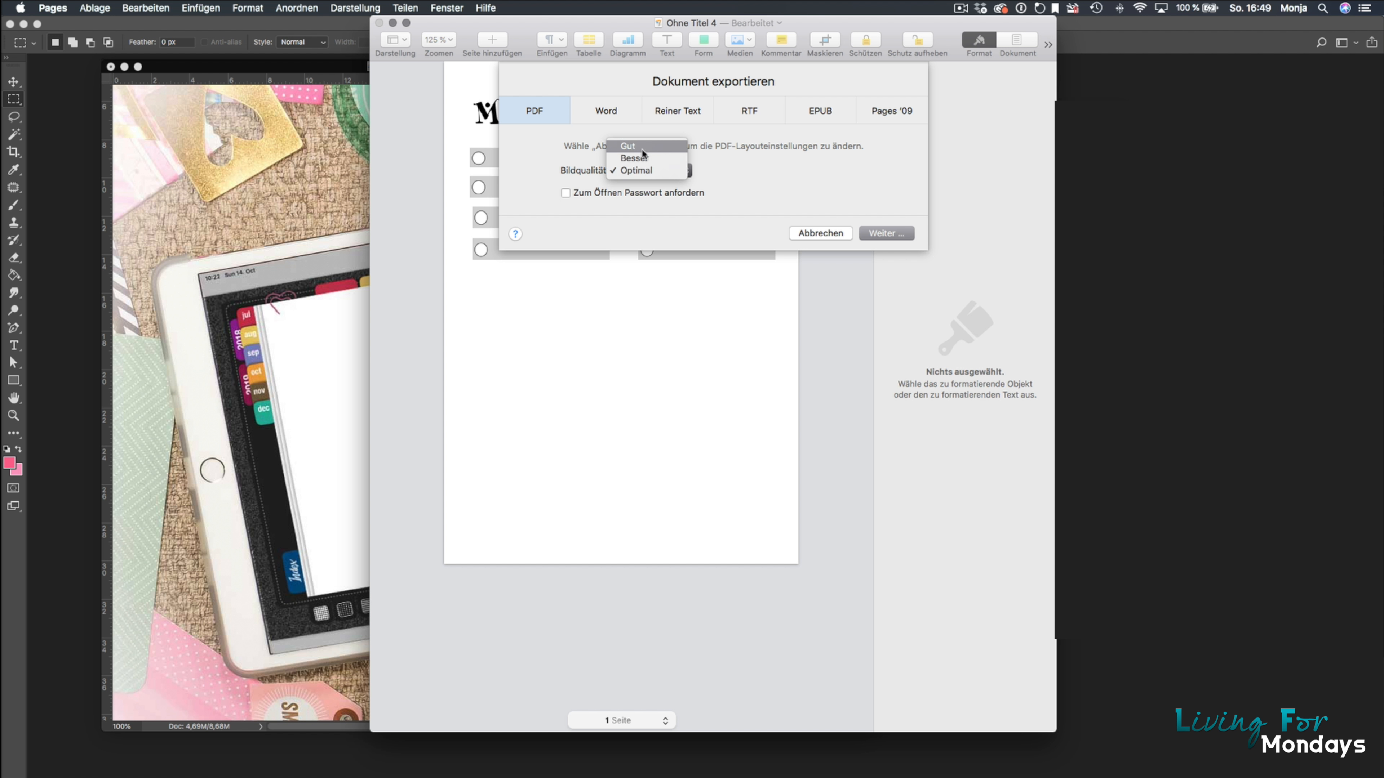
left_click(651, 147)
left_click(886, 233)
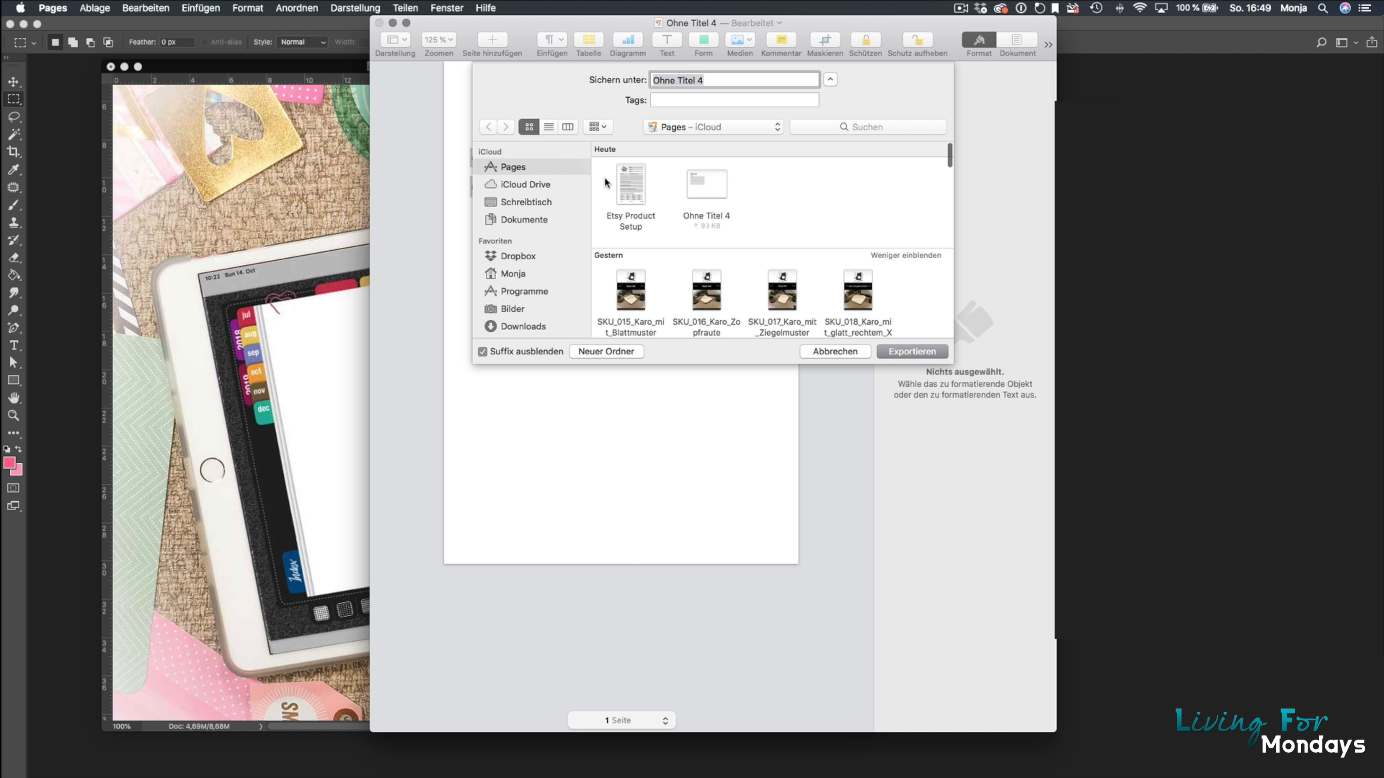
Step: Save the exported PDF as to-do-list in the Schreibtisch folder
left_click(542, 201)
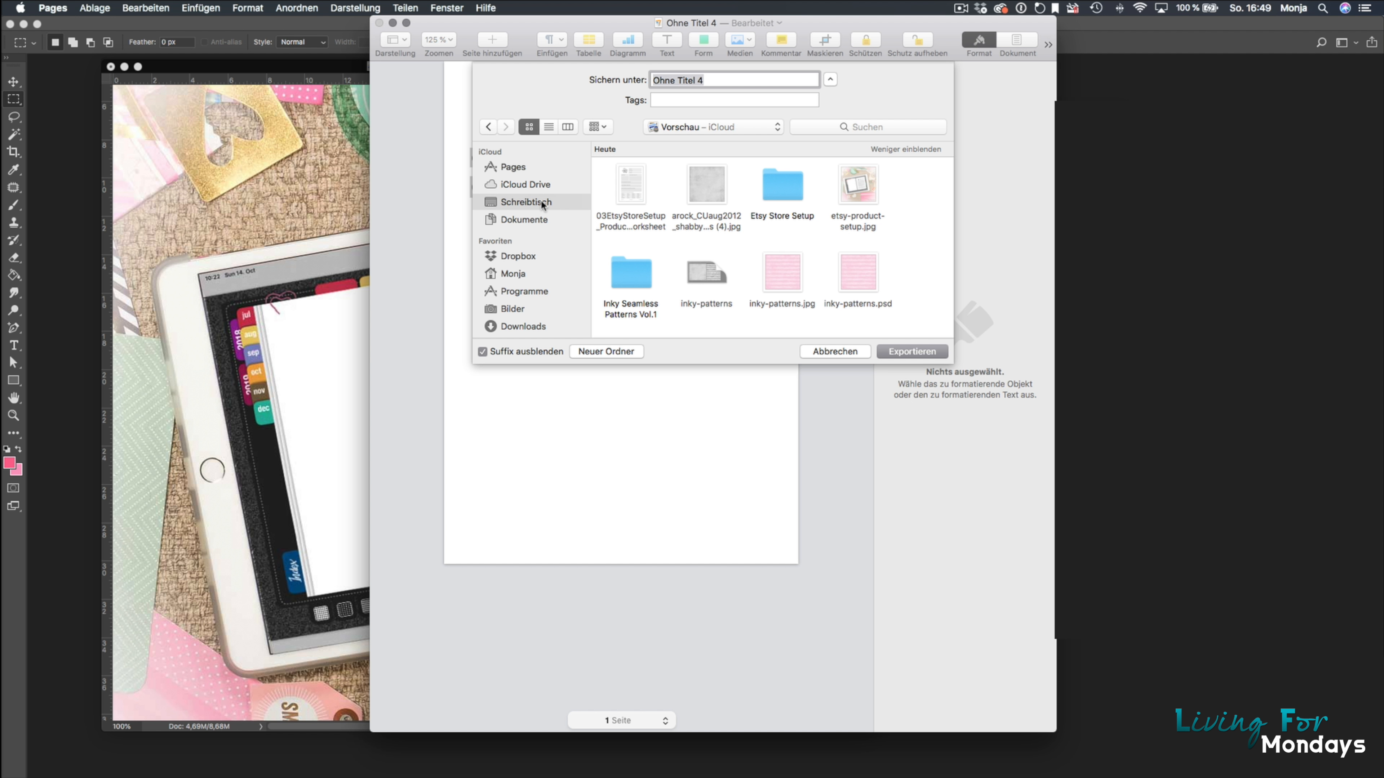
type("to")
key("Return")
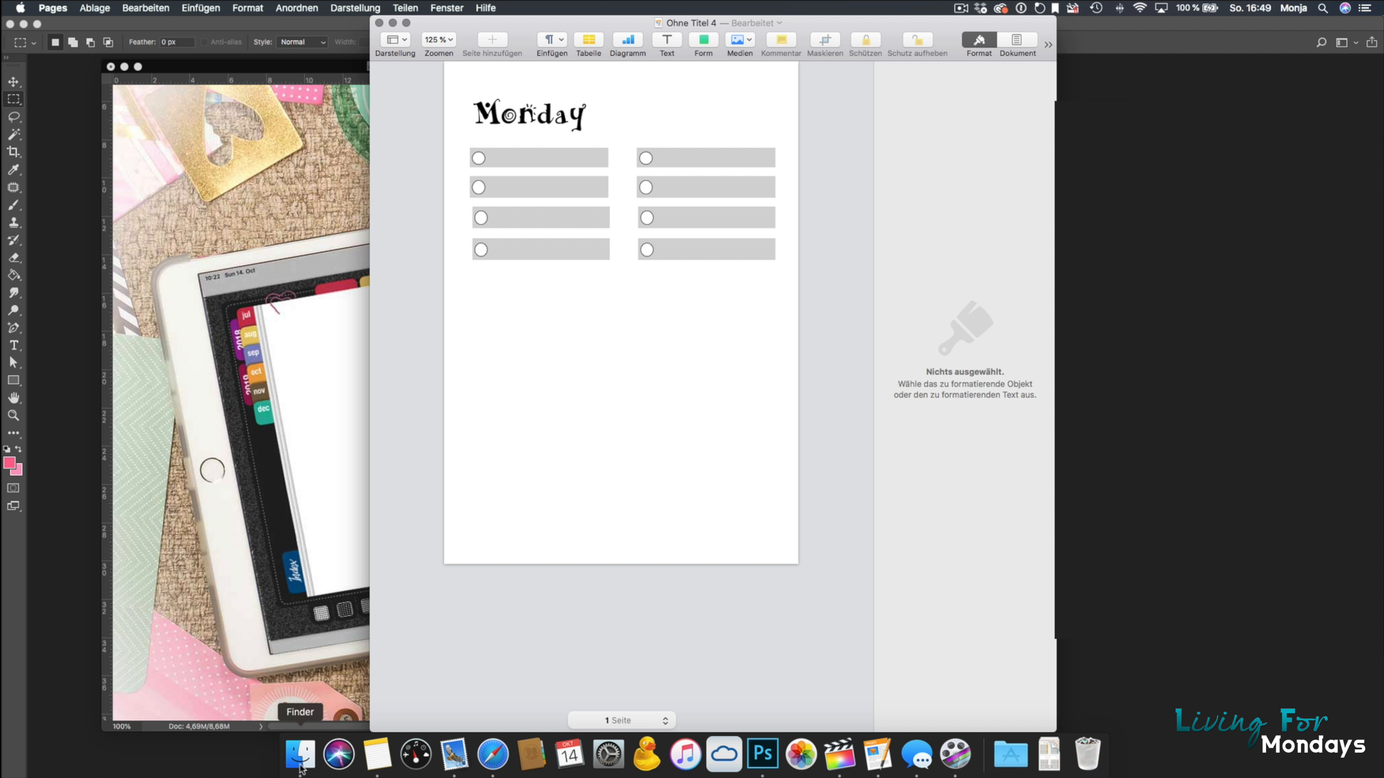
Step: Switch to Finder, close the My Book window and open the to-do-list PDF from the Schreibtisch folder in Vorschau
left_click(300, 755)
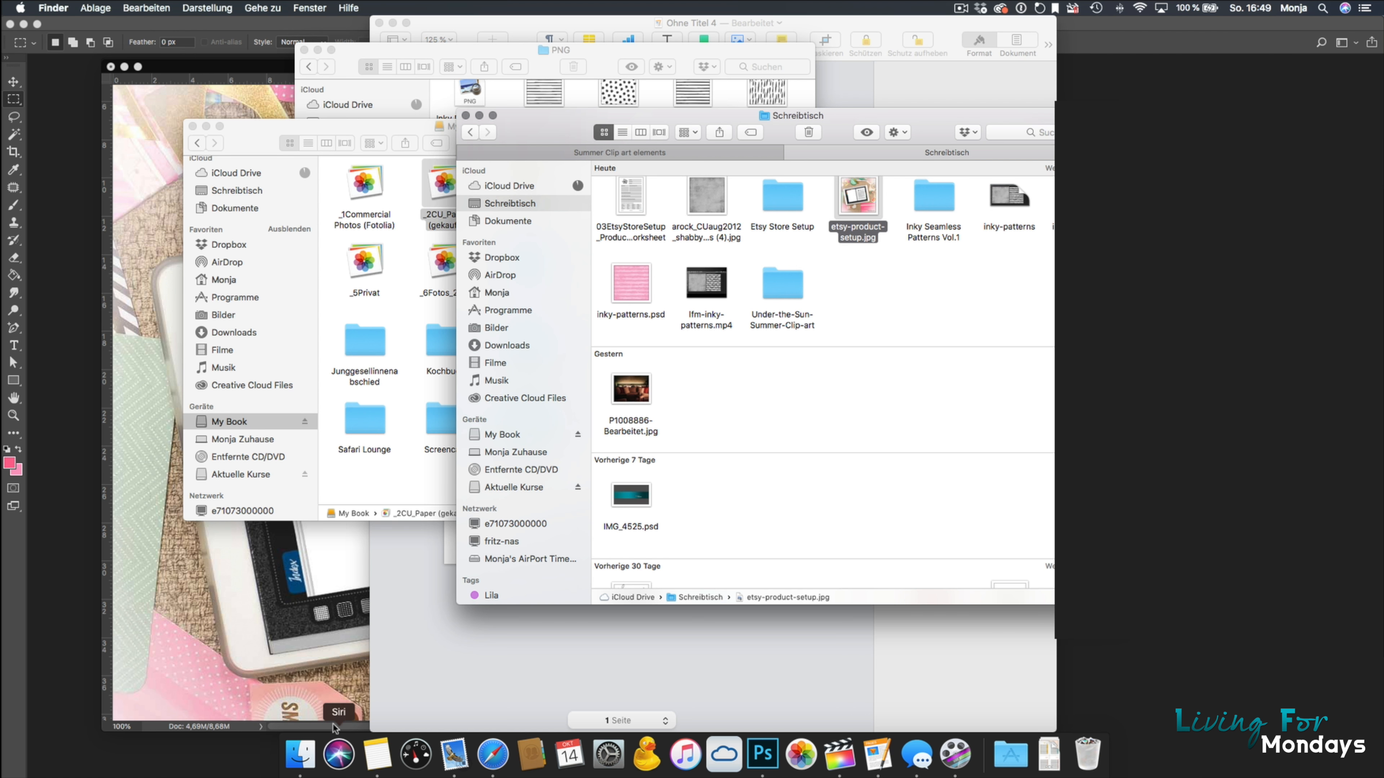
left_click(191, 127)
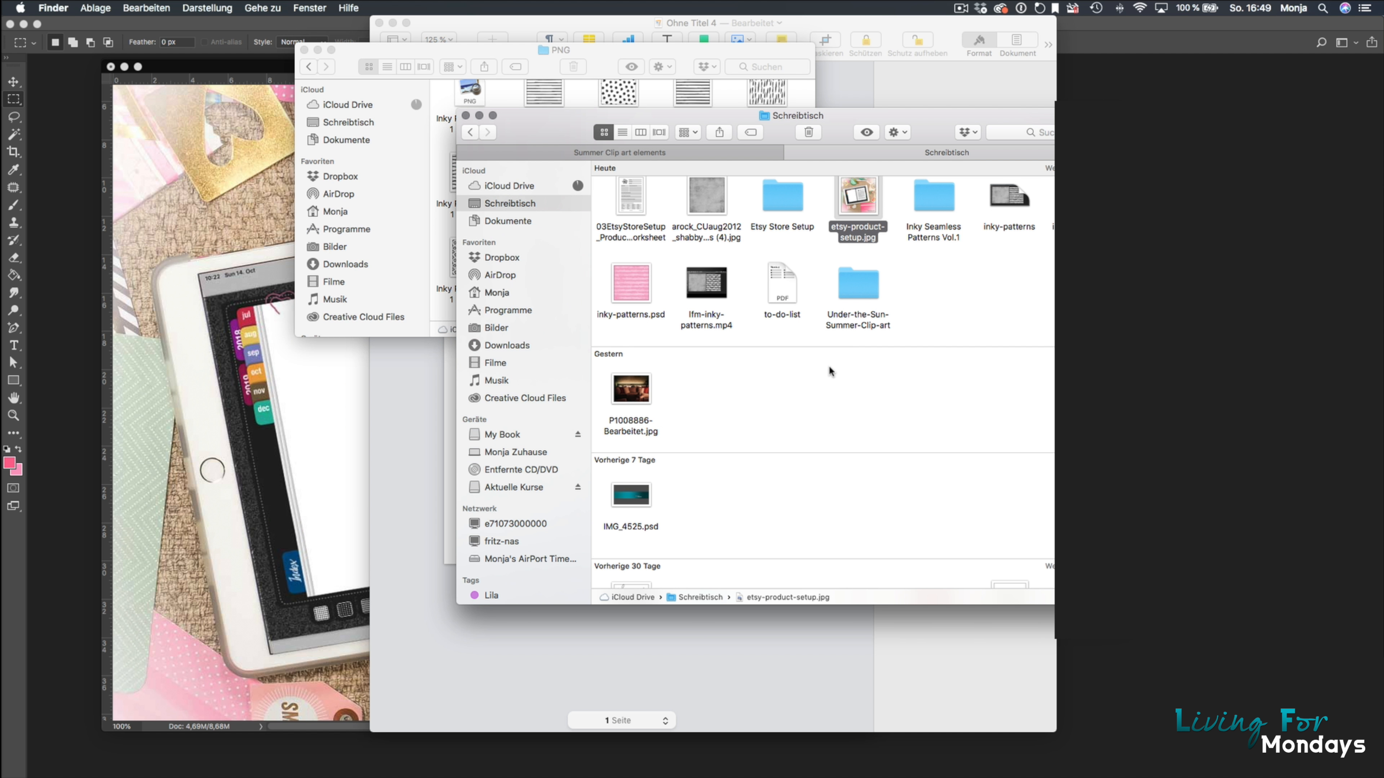
left_click(785, 287)
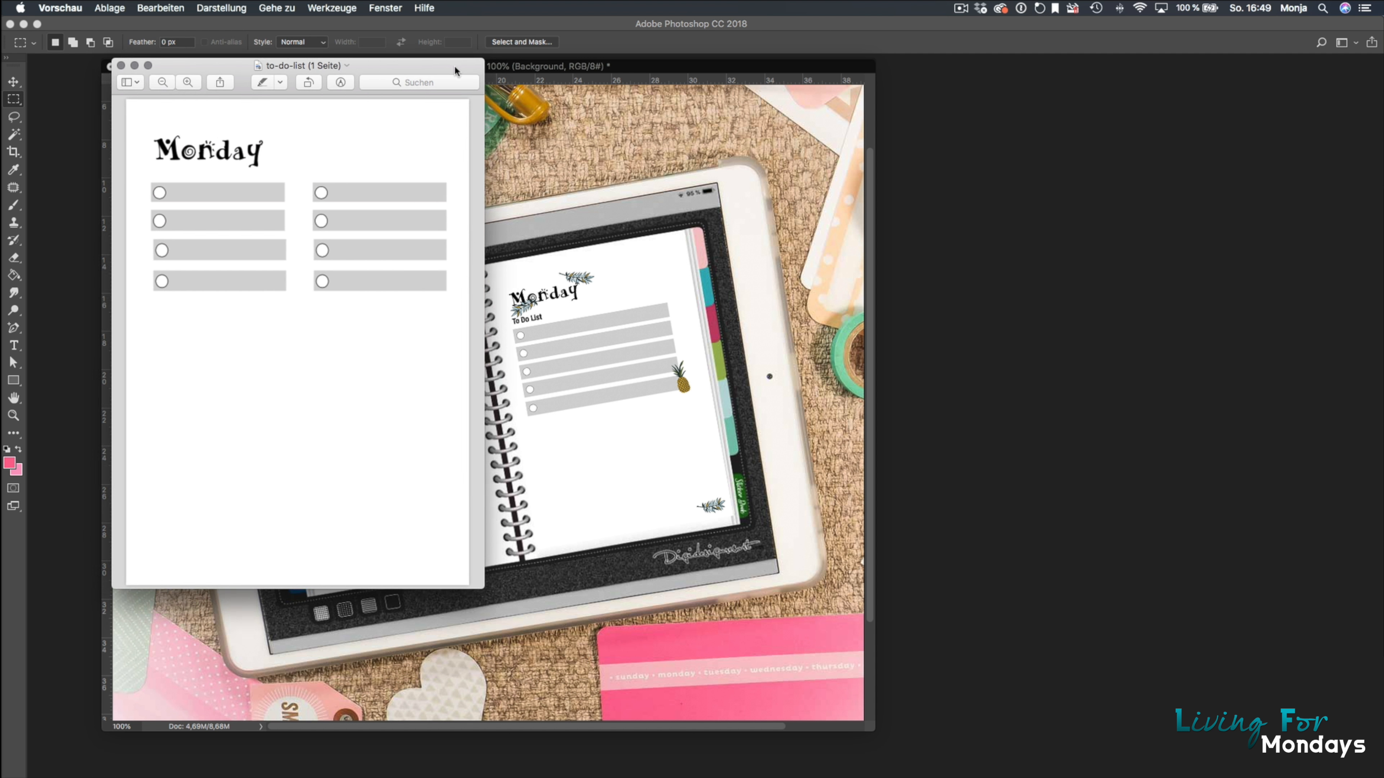
left_click_drag(454, 71, 506, 100)
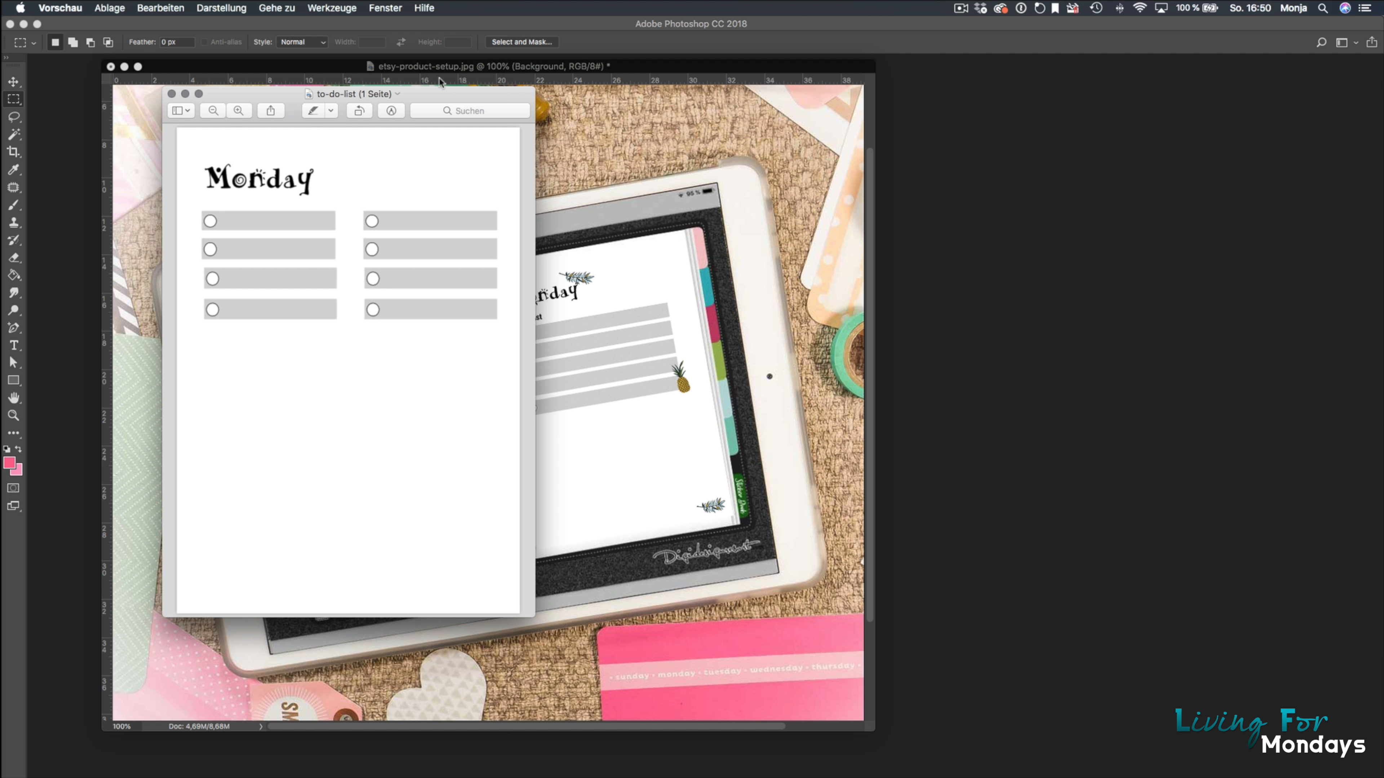
Step: Export the to-do-list PDF in JPEG format to the Schreibtisch folder
left_click(73, 7)
mouse_move(109, 7)
left_click(125, 170)
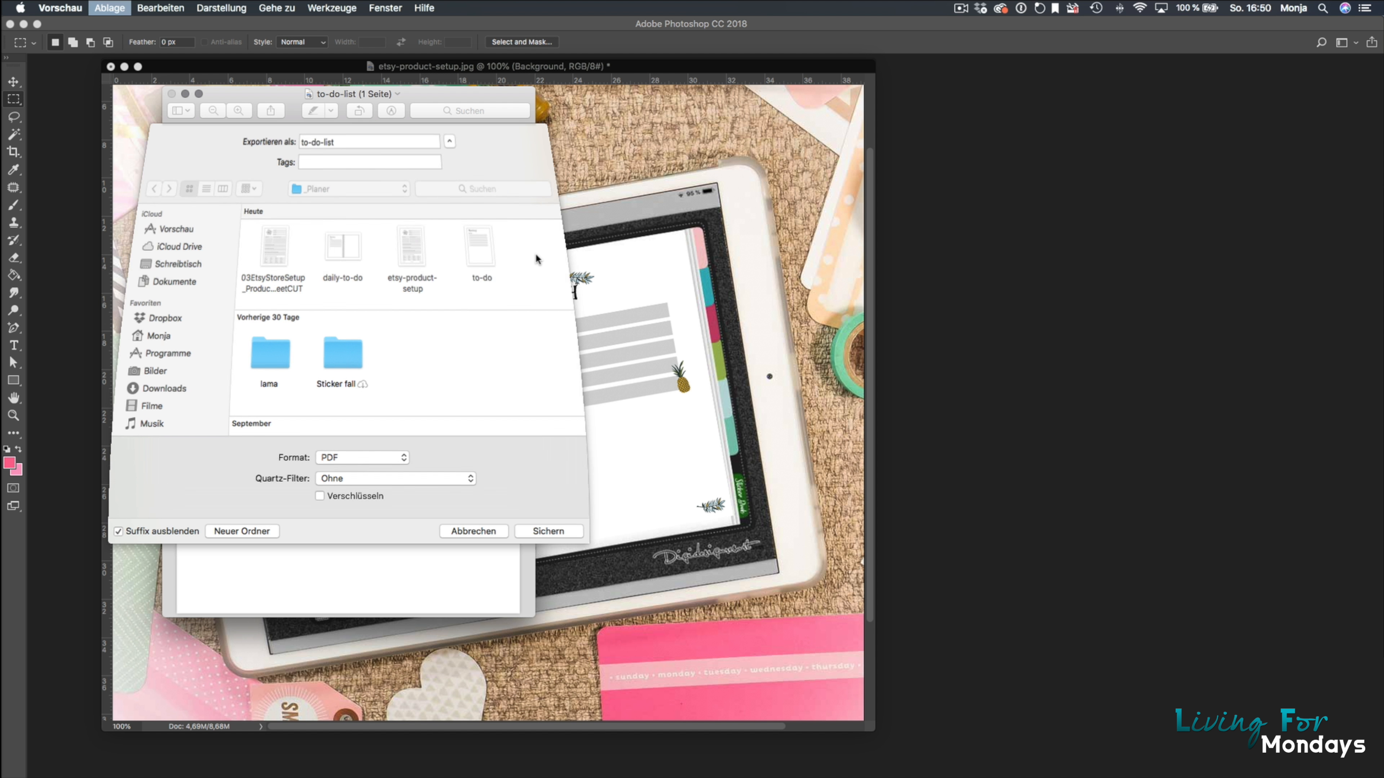
left_click(330, 458)
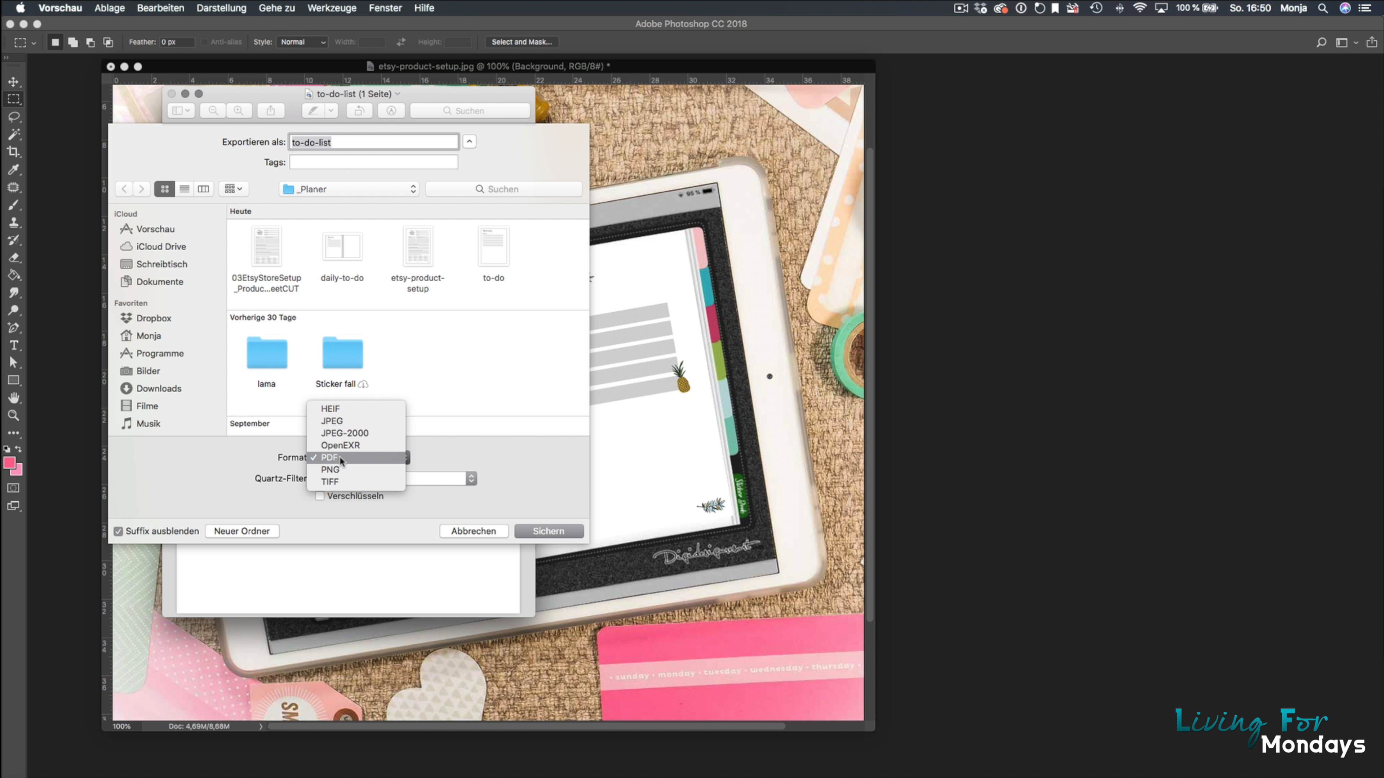
left_click(351, 420)
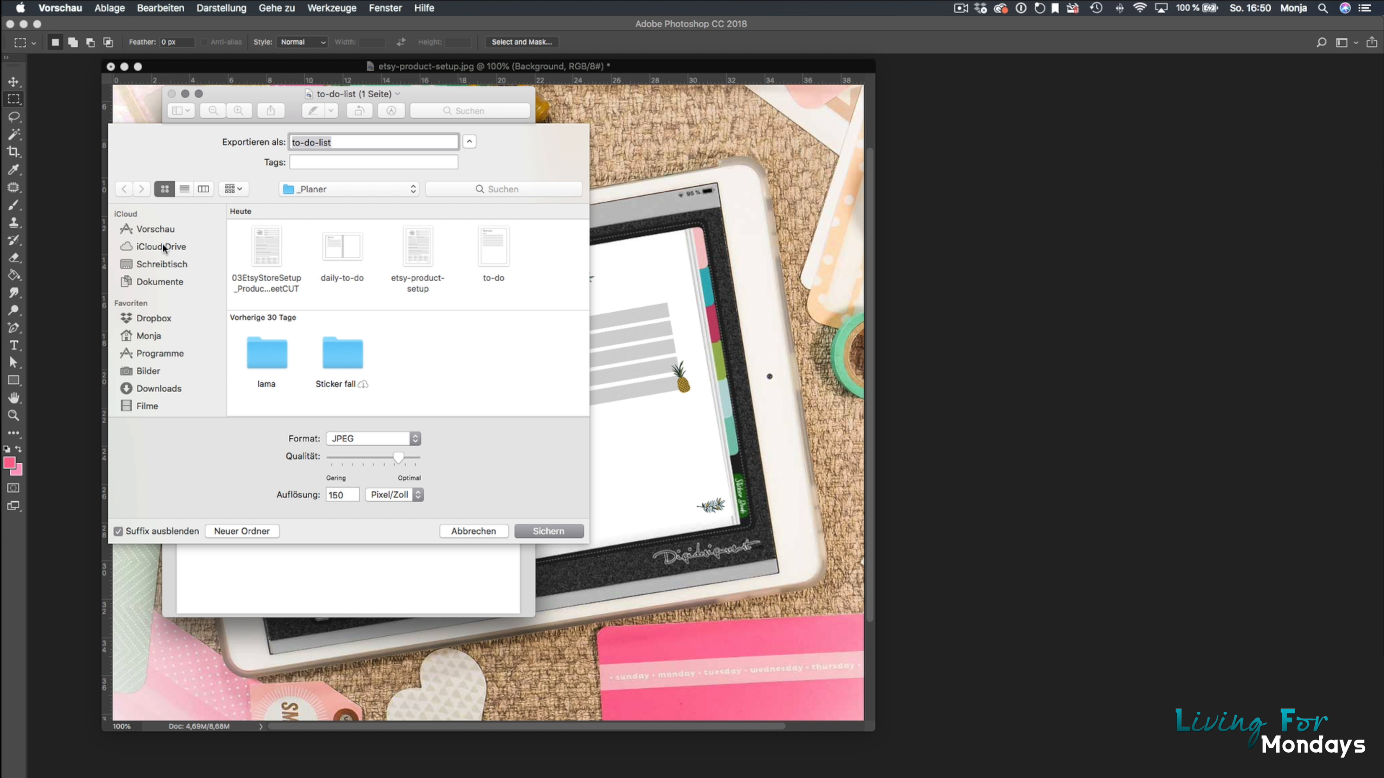
left_click(155, 263)
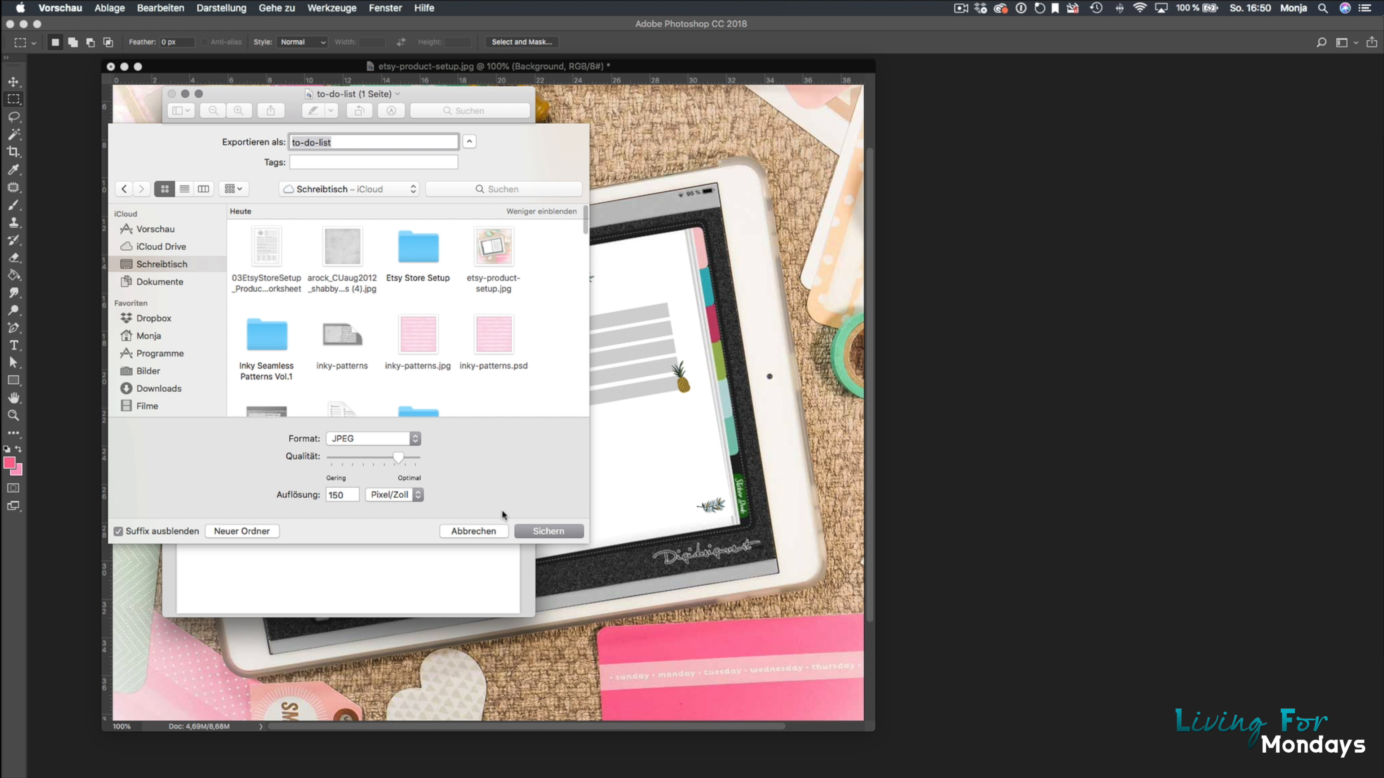
left_click(566, 531)
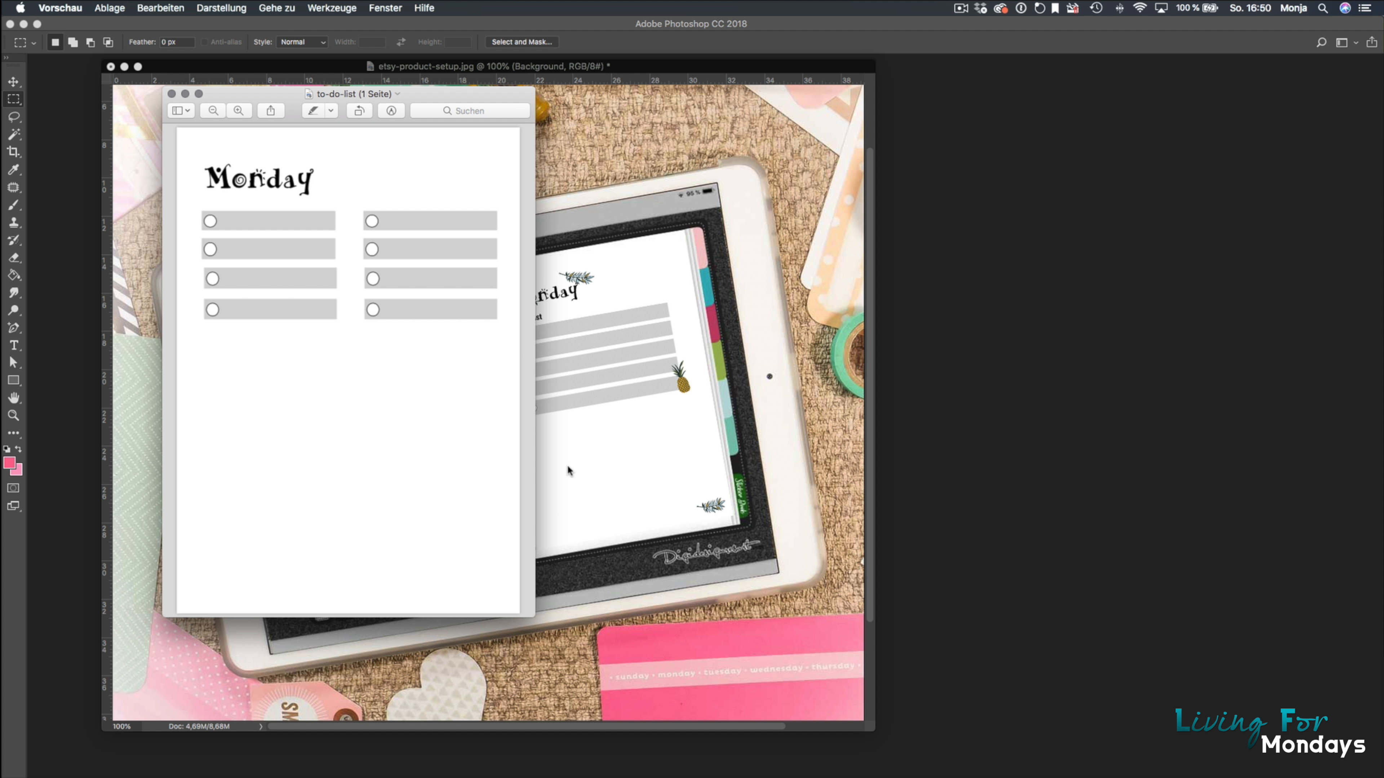
Step: Close the PDF preview and open to-do-list.jpg from the Schreibtisch folder in Photoshop
left_click(172, 94)
mouse_move(357, 776)
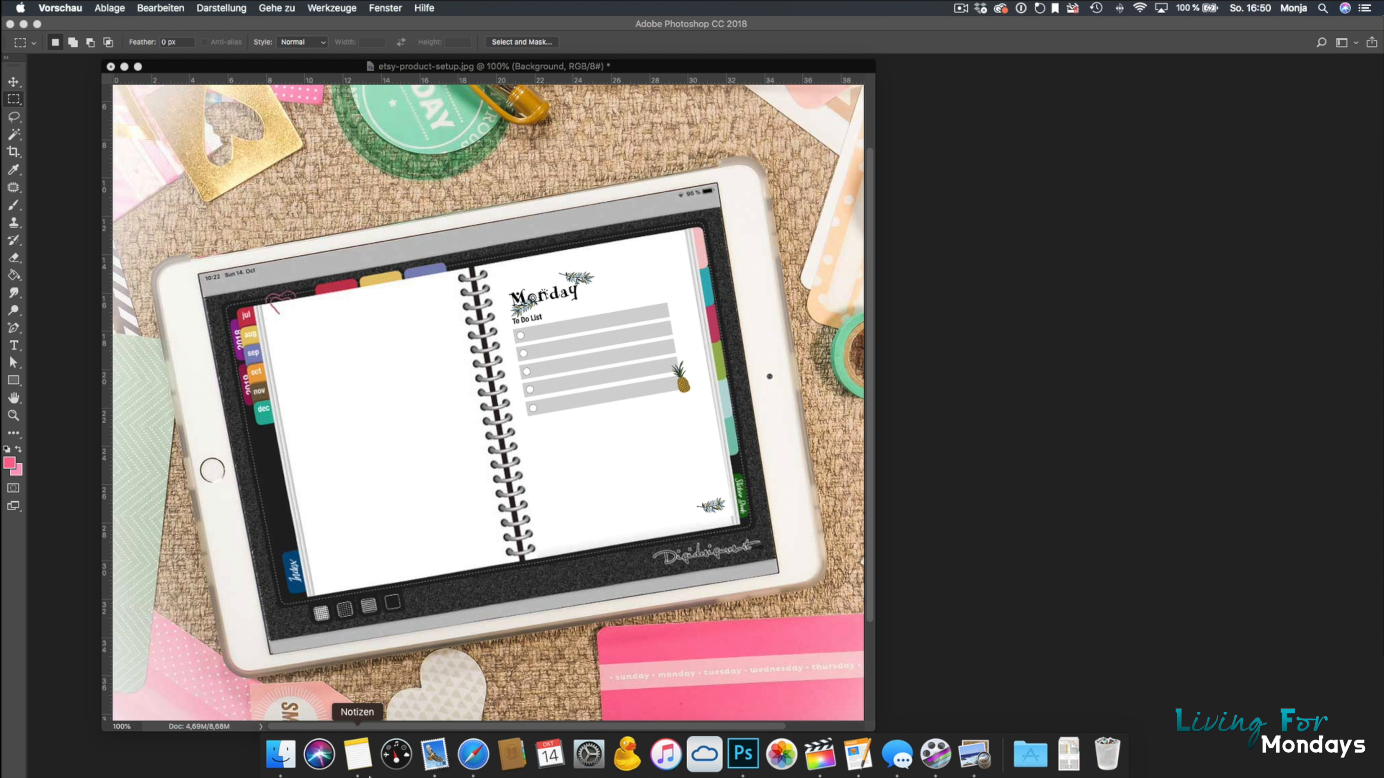
left_click(285, 757)
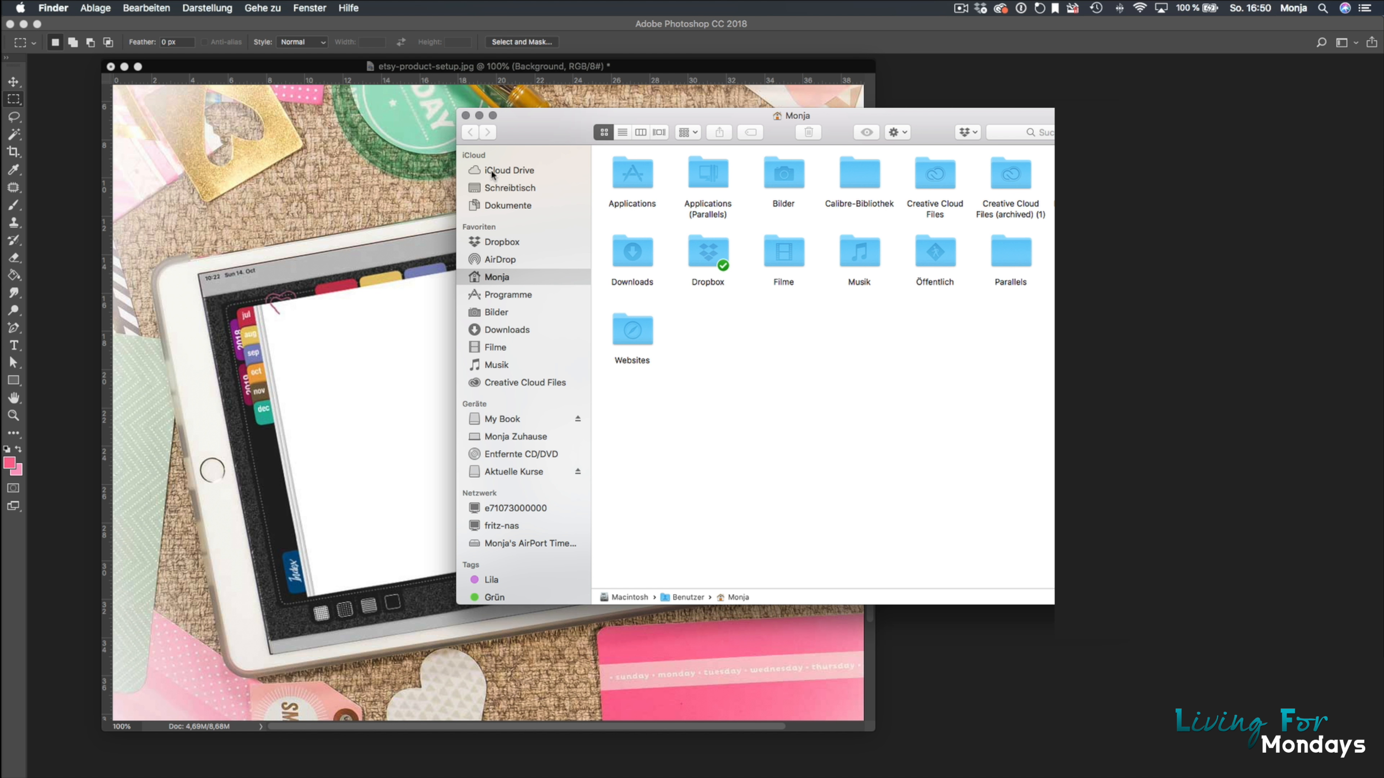
left_click(496, 187)
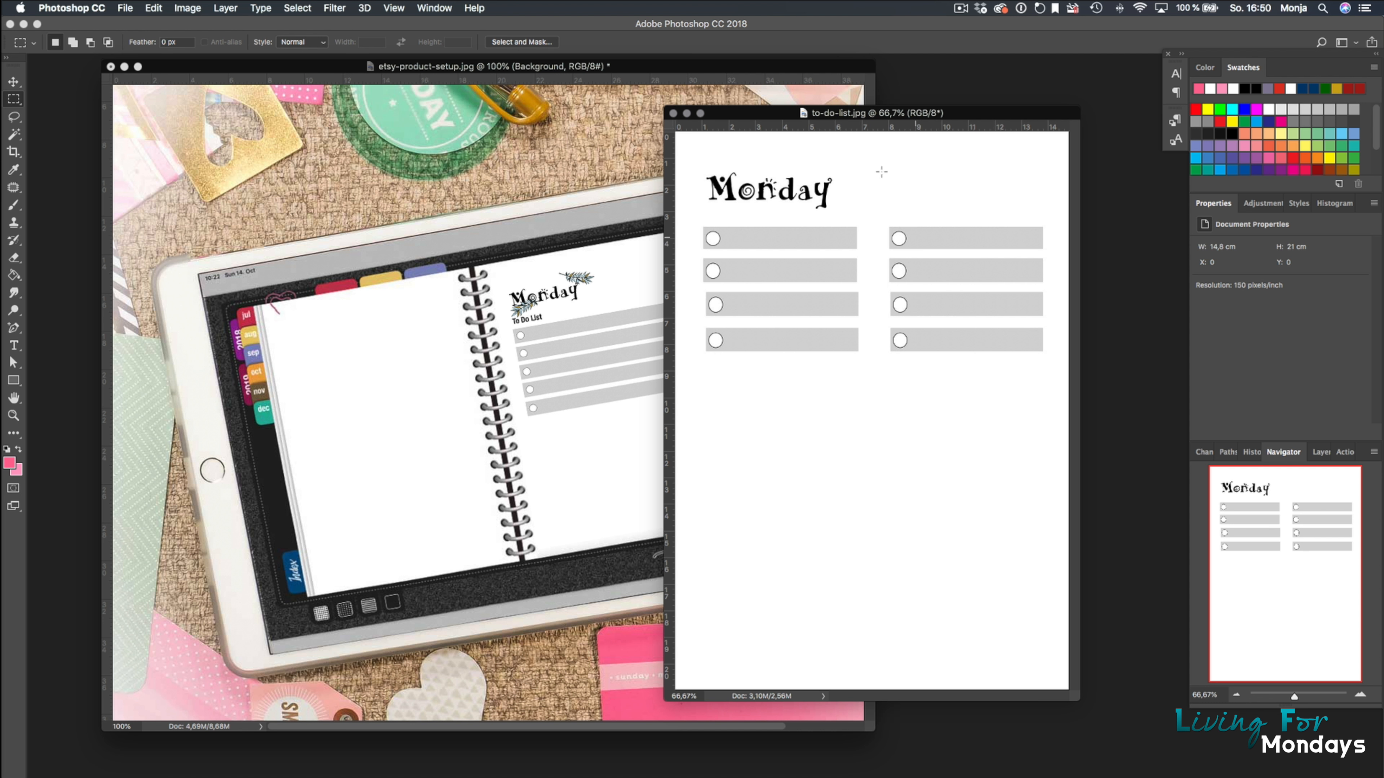
Step: Shrink the etsy-product-setup.jpg window and arrange to-do.jpg in front of it, side by side with to-do-list.jpg
left_click_drag(881, 114, 911, 111)
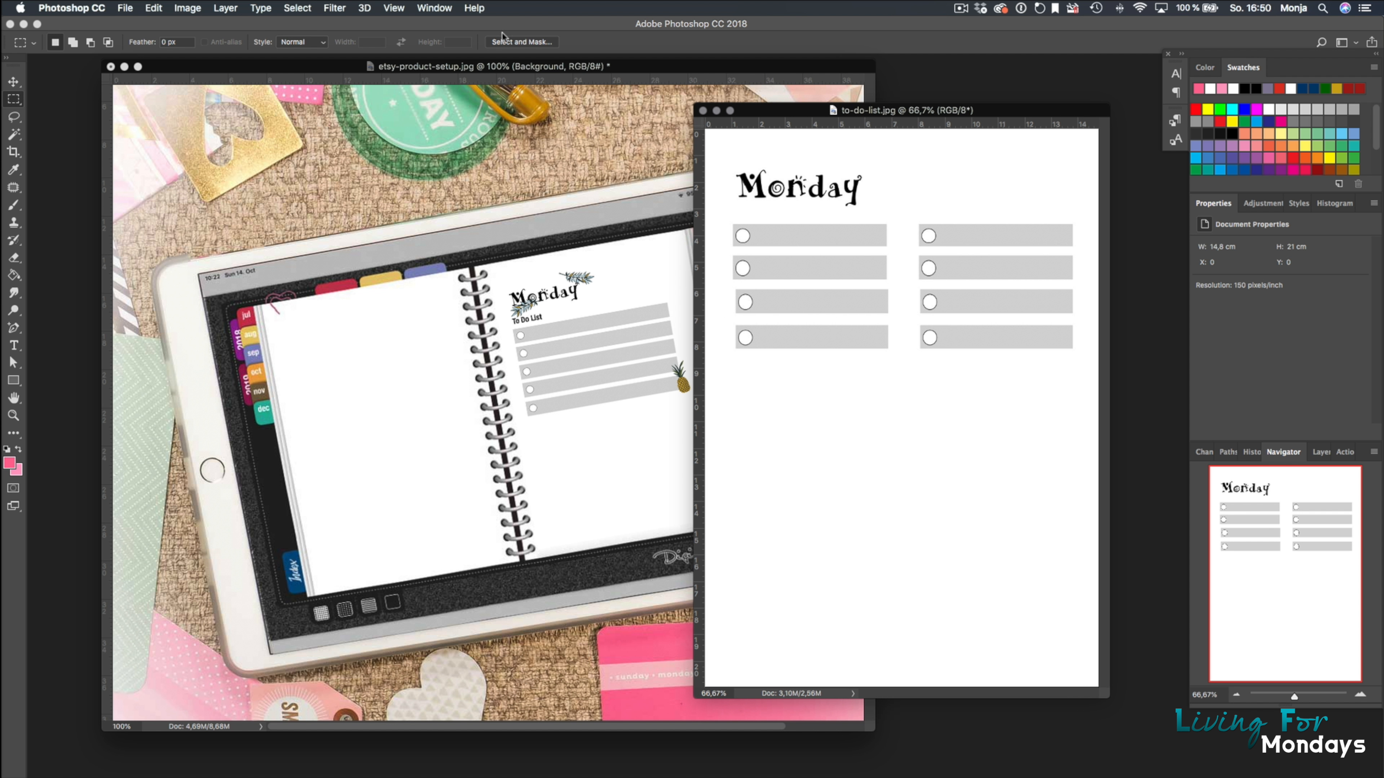
left_click(175, 68)
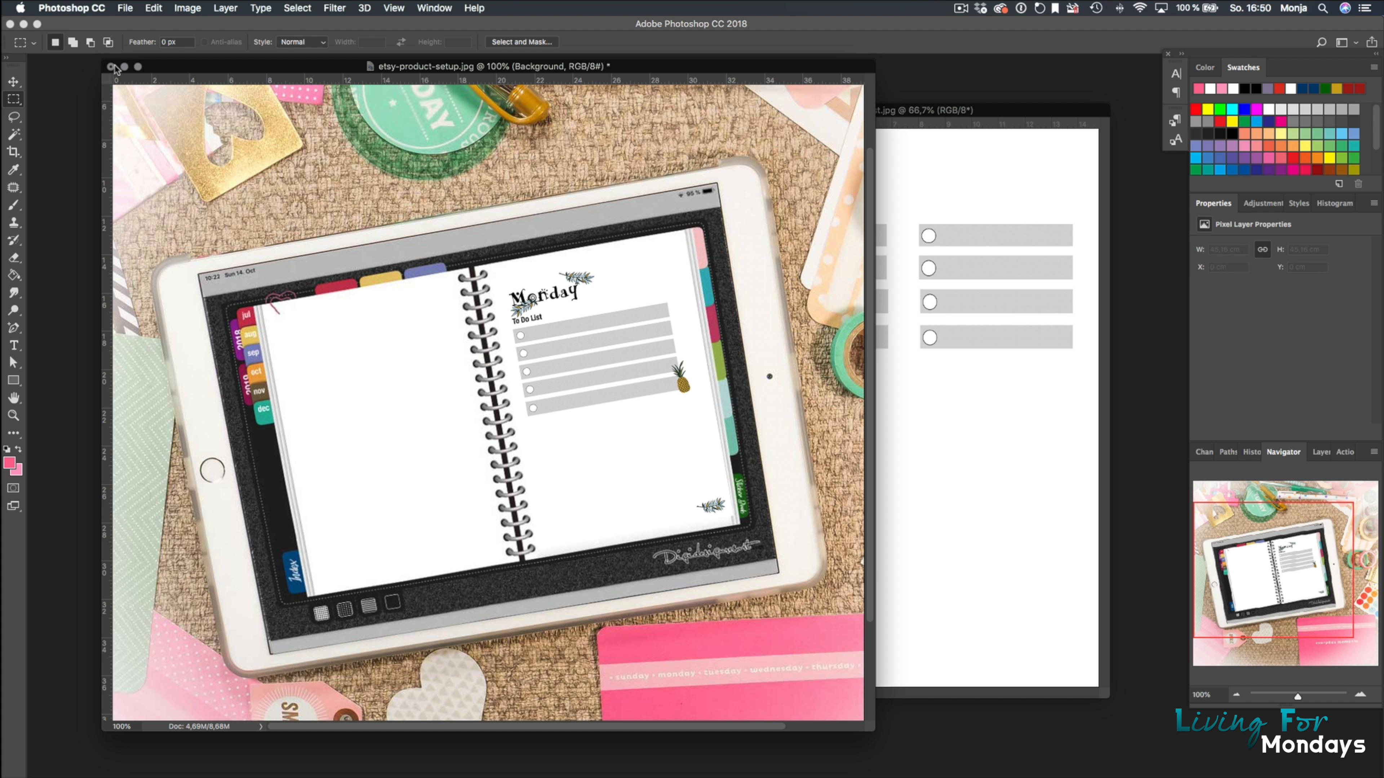
left_click_drag(101, 60, 526, 406)
left_click_drag(721, 412, 236, 62)
scroll(272, 228, "down", 10)
scroll(272, 228, "right", 4)
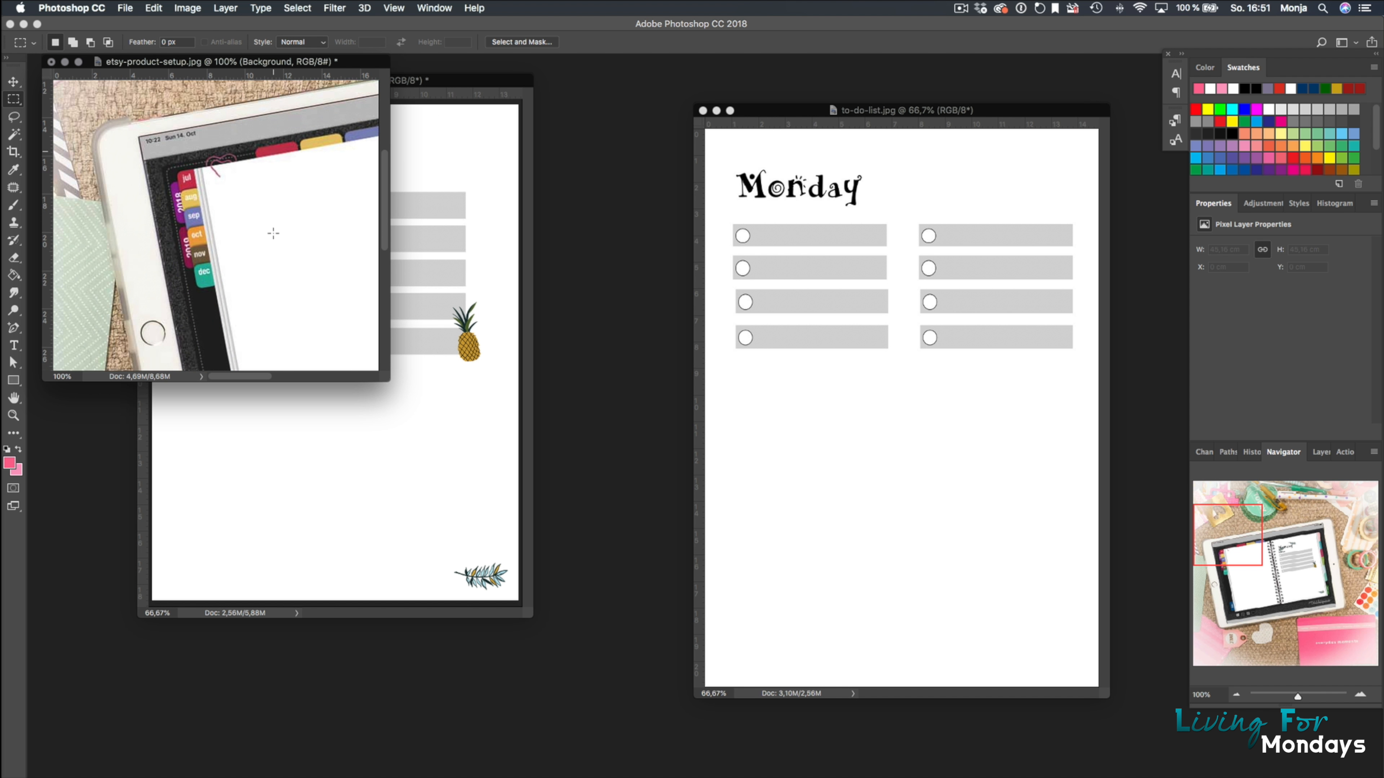
left_click(450, 78)
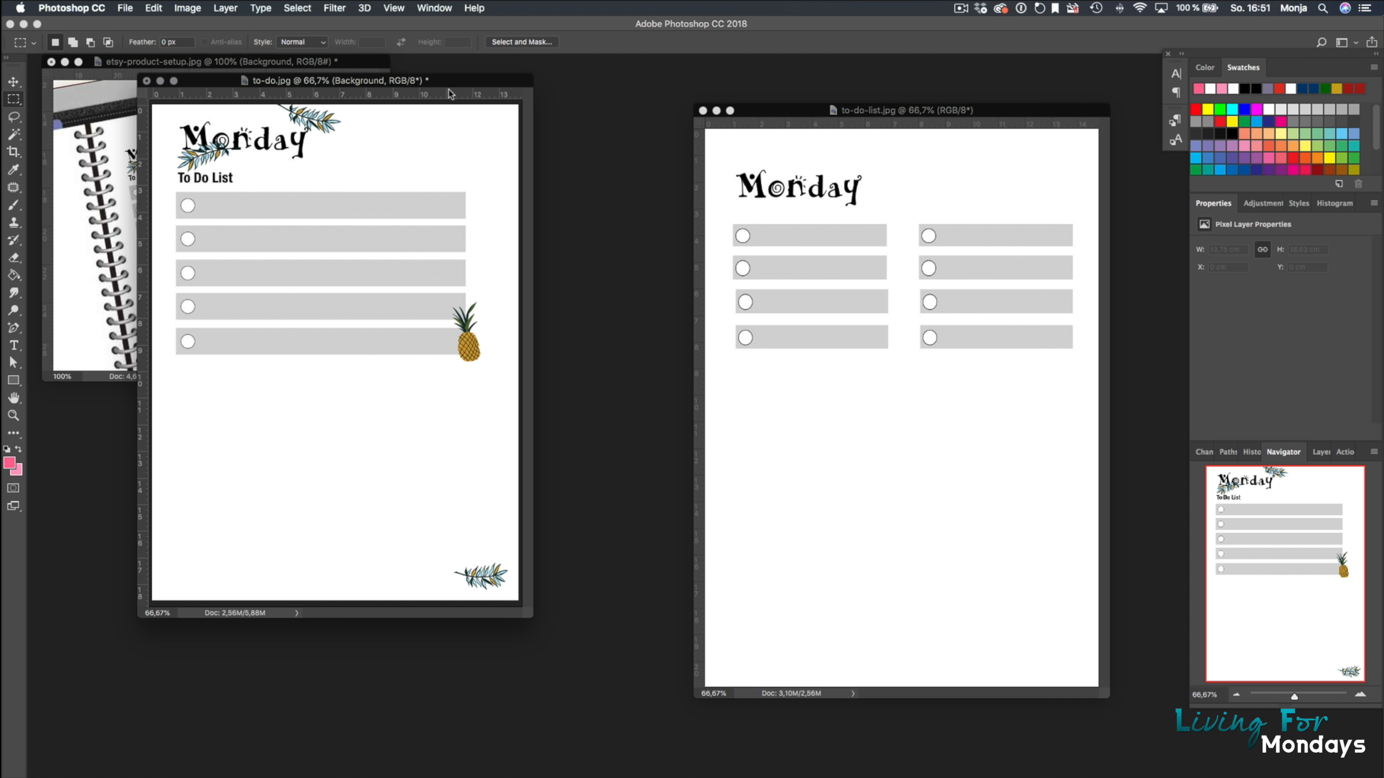
left_click_drag(450, 78, 353, 56)
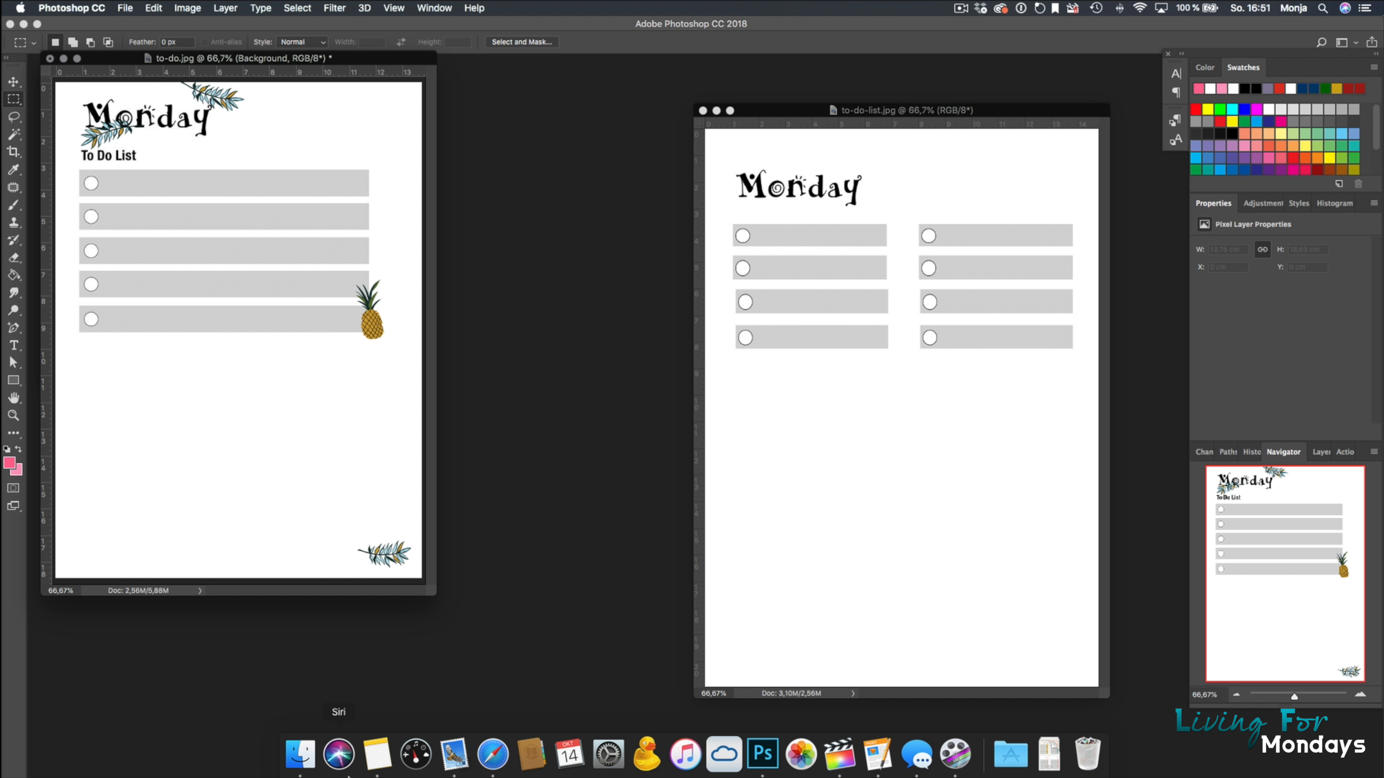
Step: In Finder, open Summer Clip art elements inside Under-the-Sun-Summer-Clip-art and move its window so the to-do-list.jpg page is uncovered
left_click(300, 755)
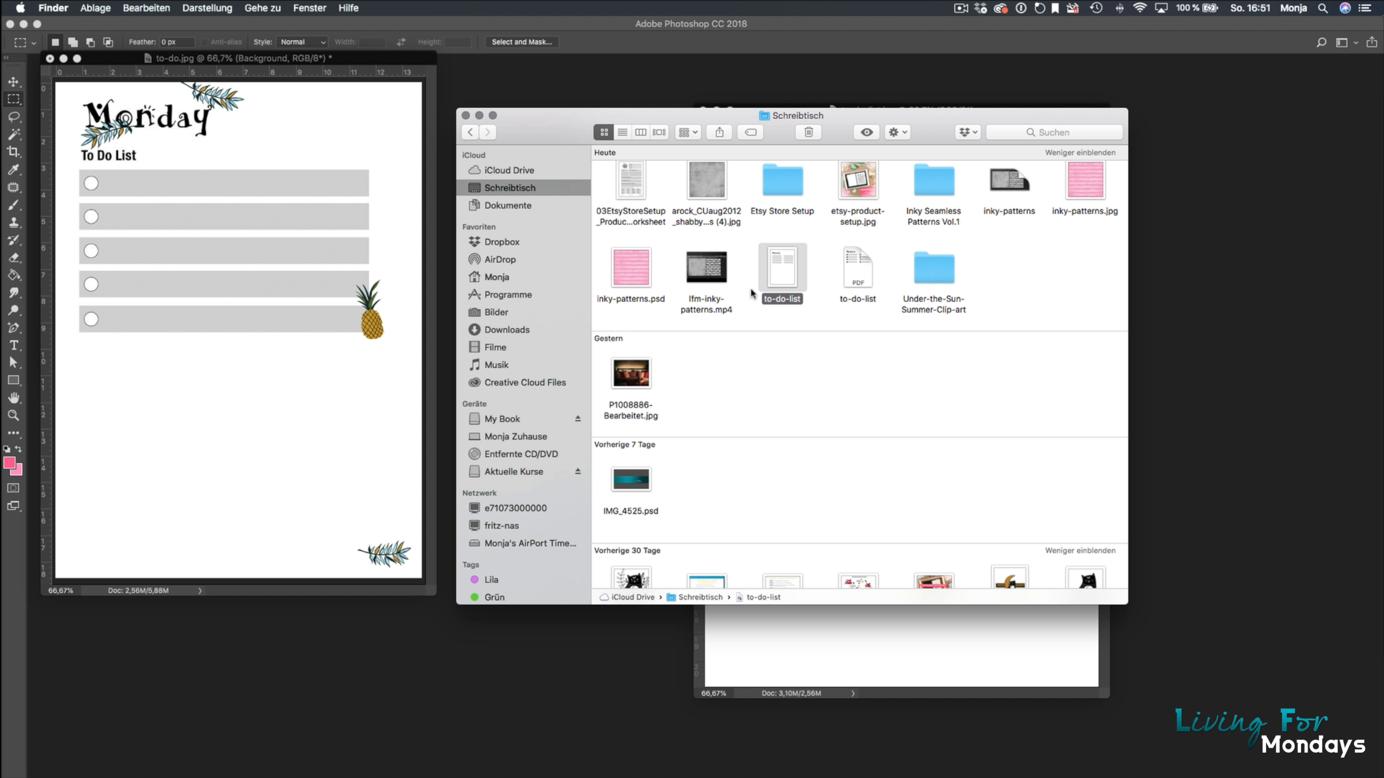
double_click(931, 262)
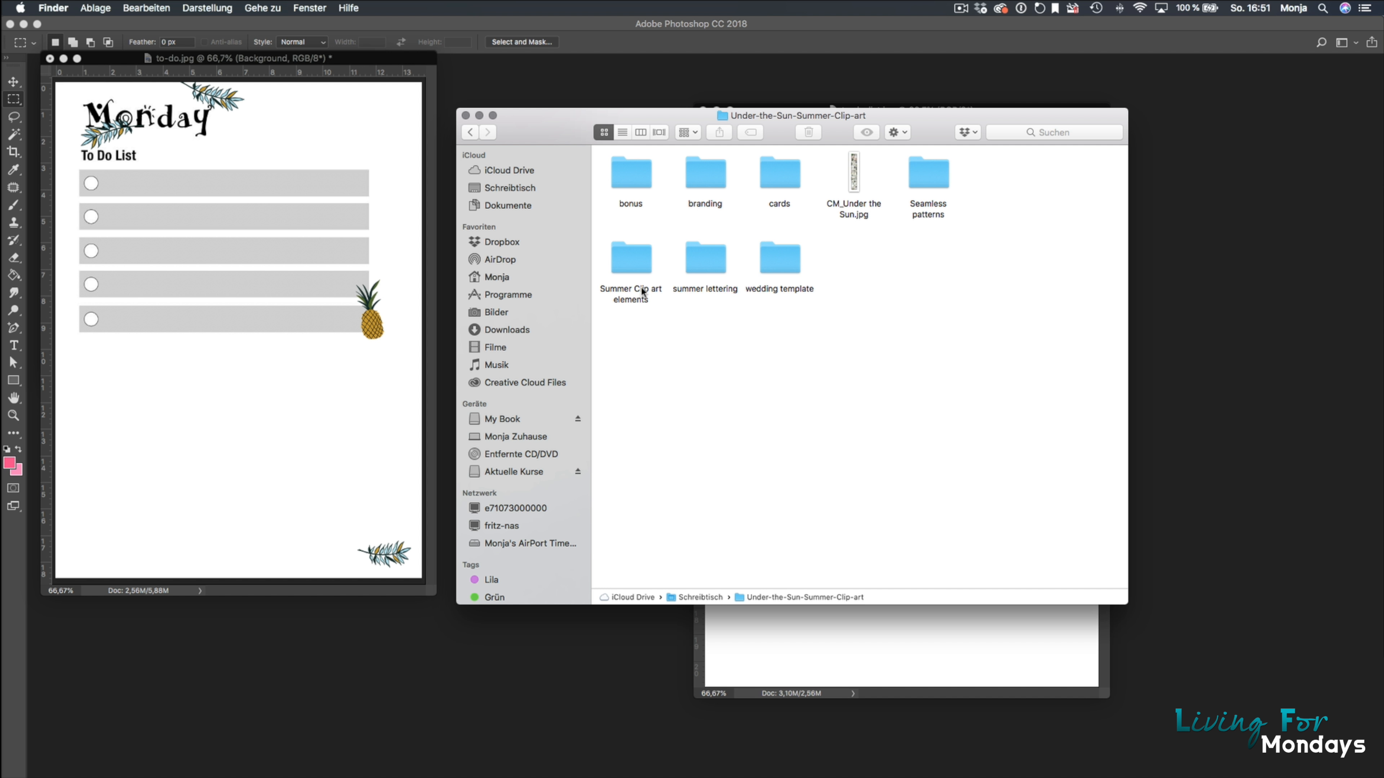
double_click(633, 260)
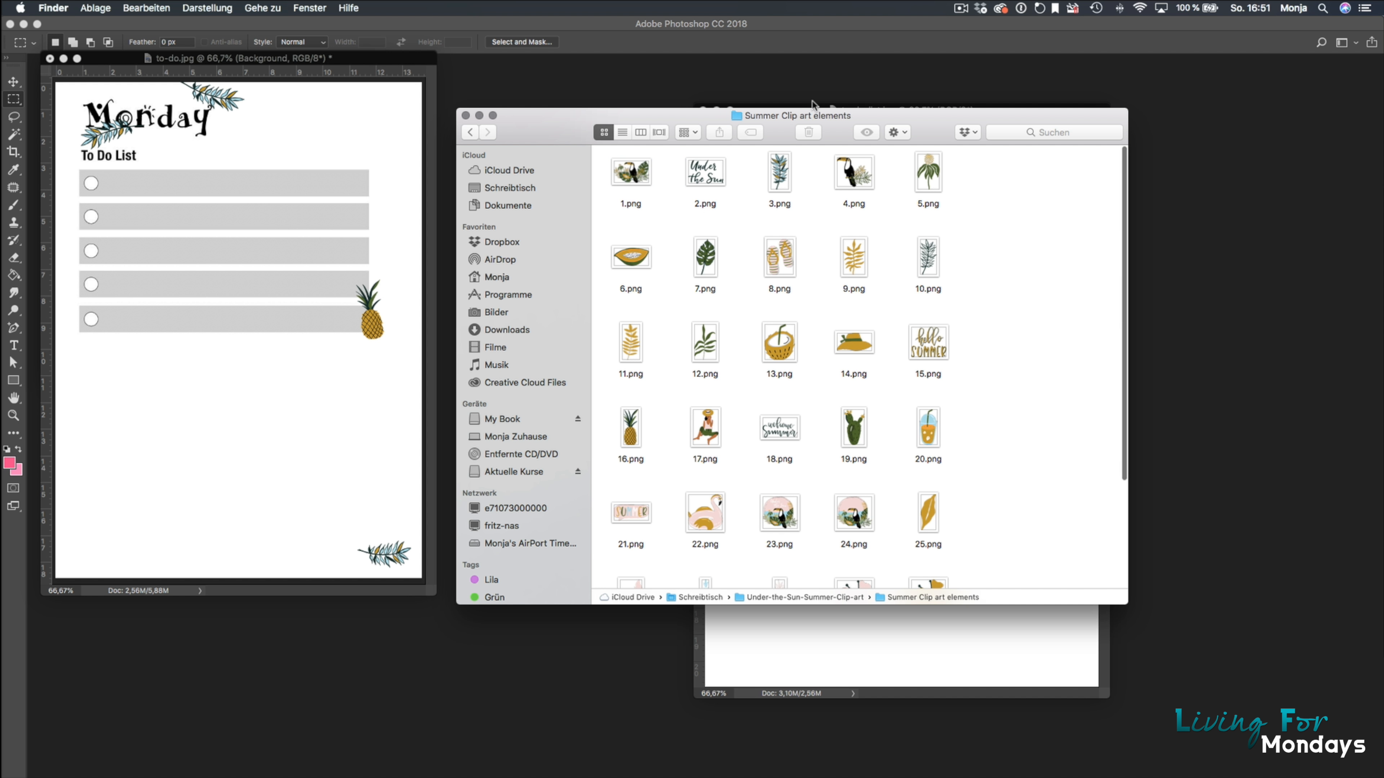
left_click_drag(822, 109, 426, 265)
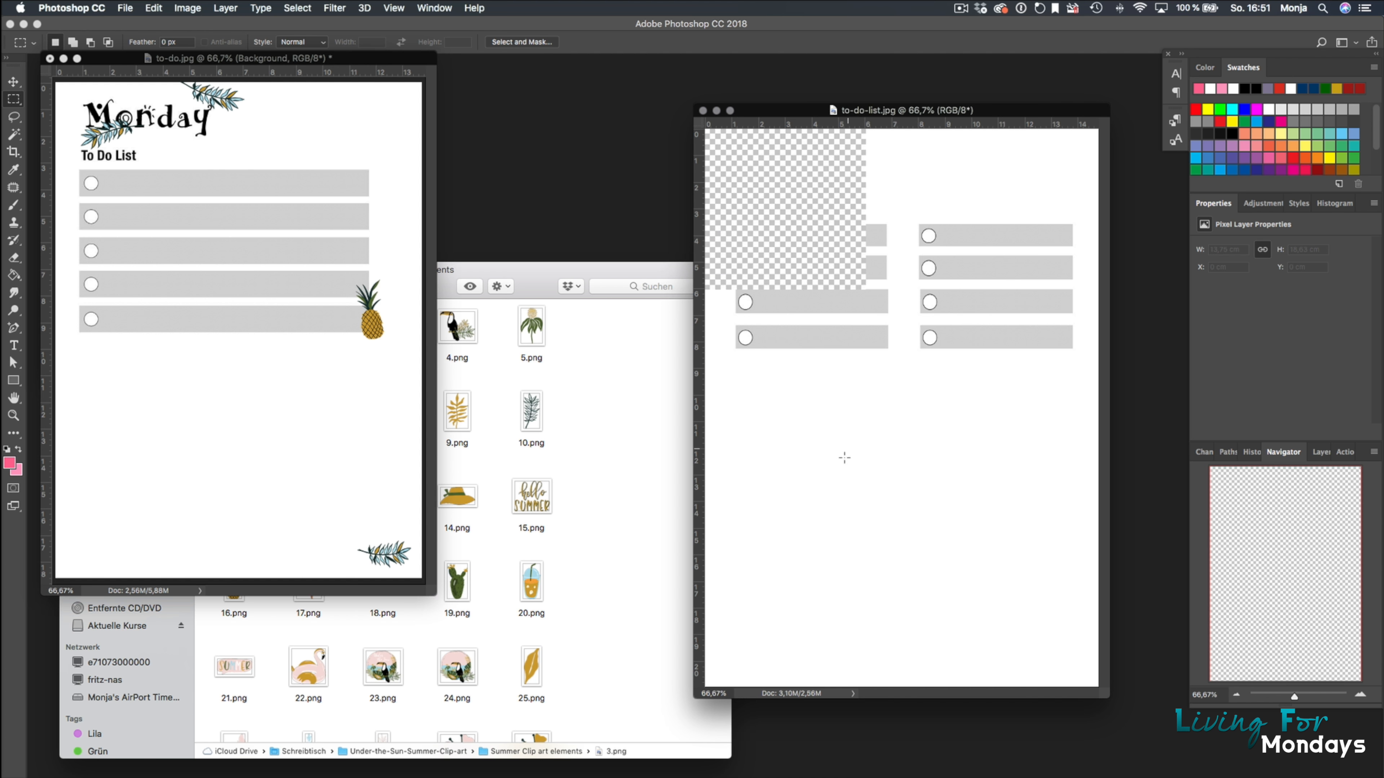
Step: Place the 3.png leaf branch on the to-do-list.jpg page, scale it to 17.75% and rotate it about 110° above the Monday heading
left_click_drag(843, 458, 866, 408)
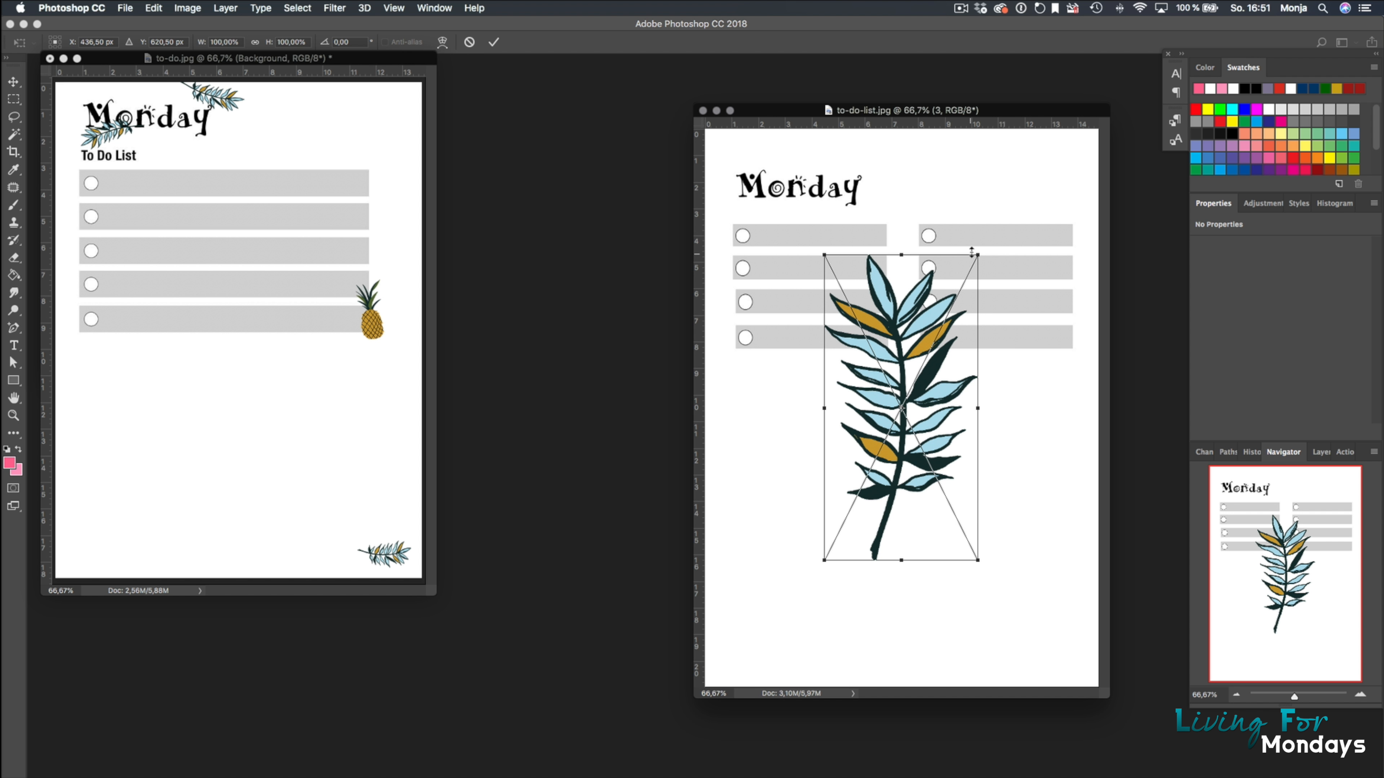
left_click_drag(975, 254, 869, 481)
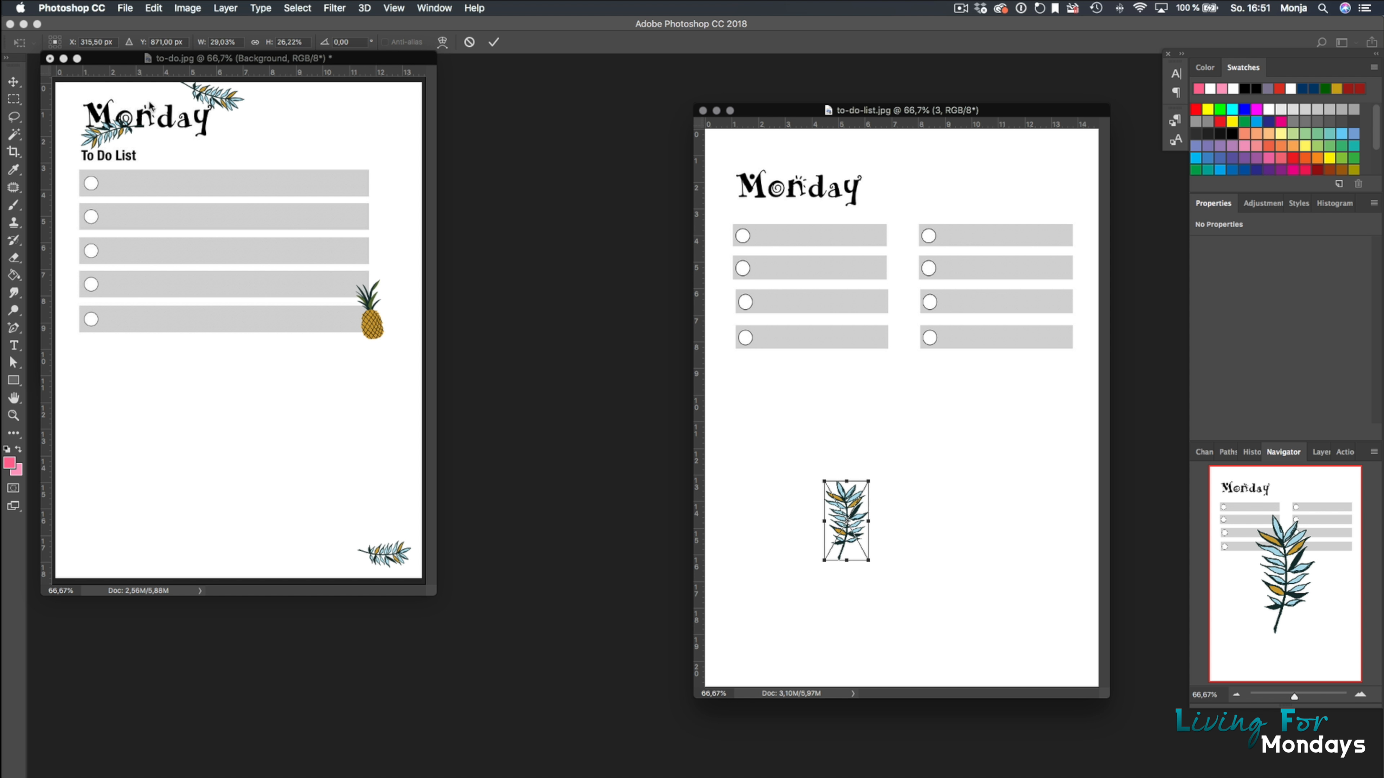
left_click(255, 42)
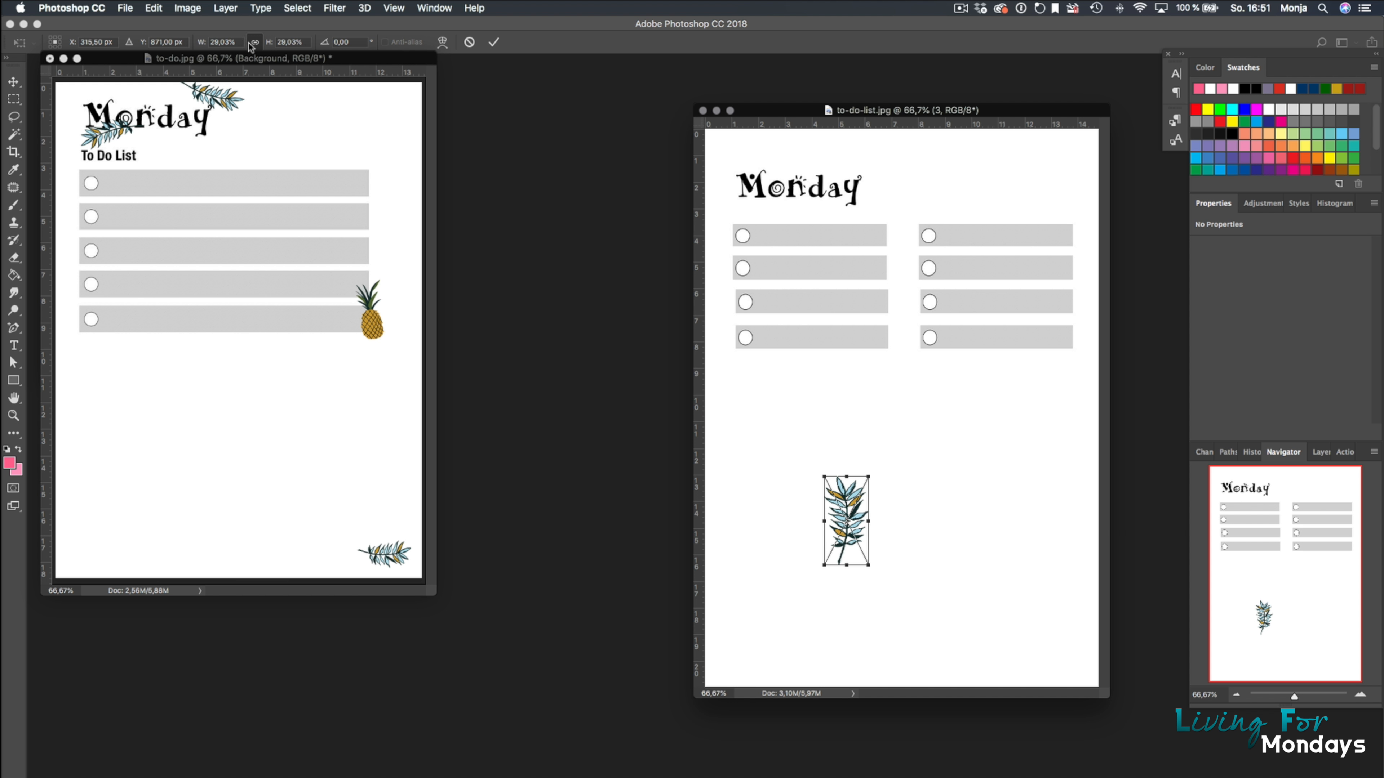
left_click_drag(840, 495, 883, 152)
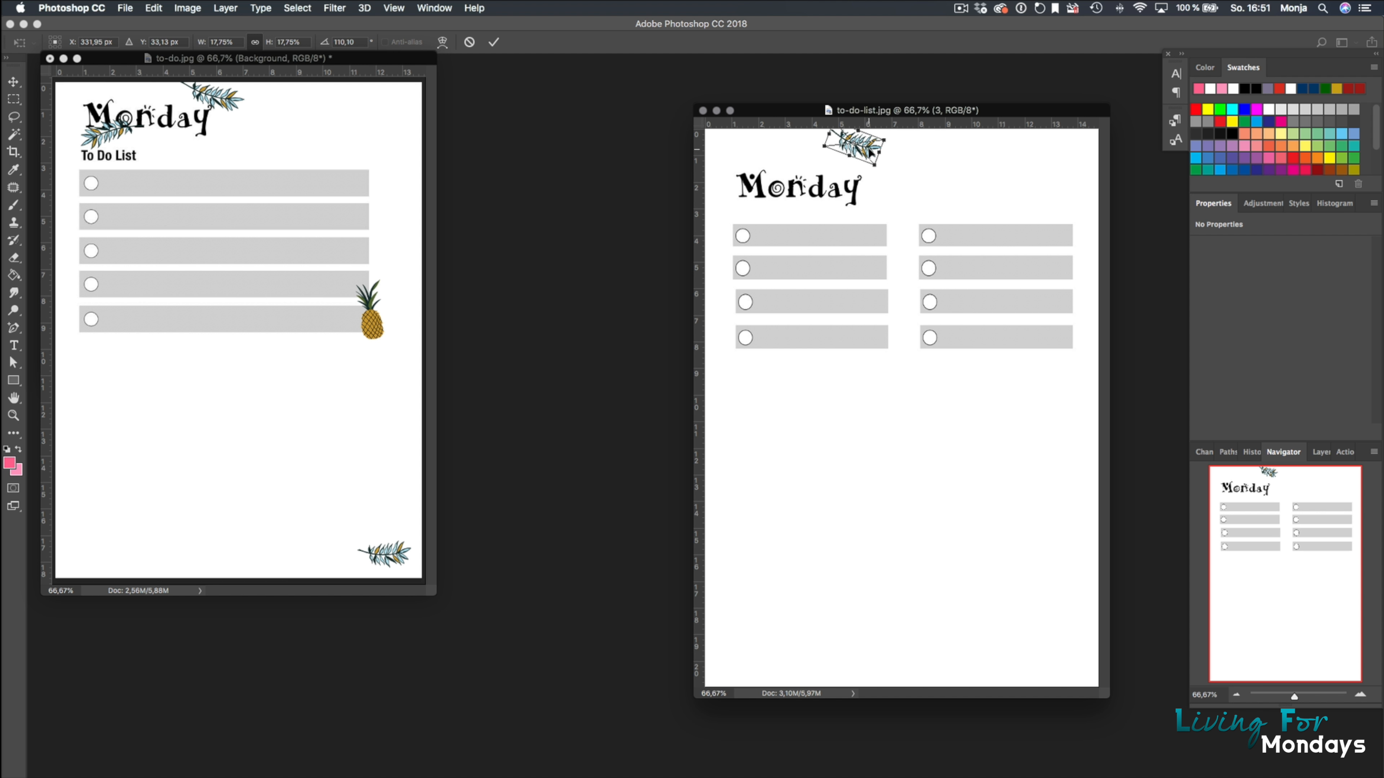
key("Return")
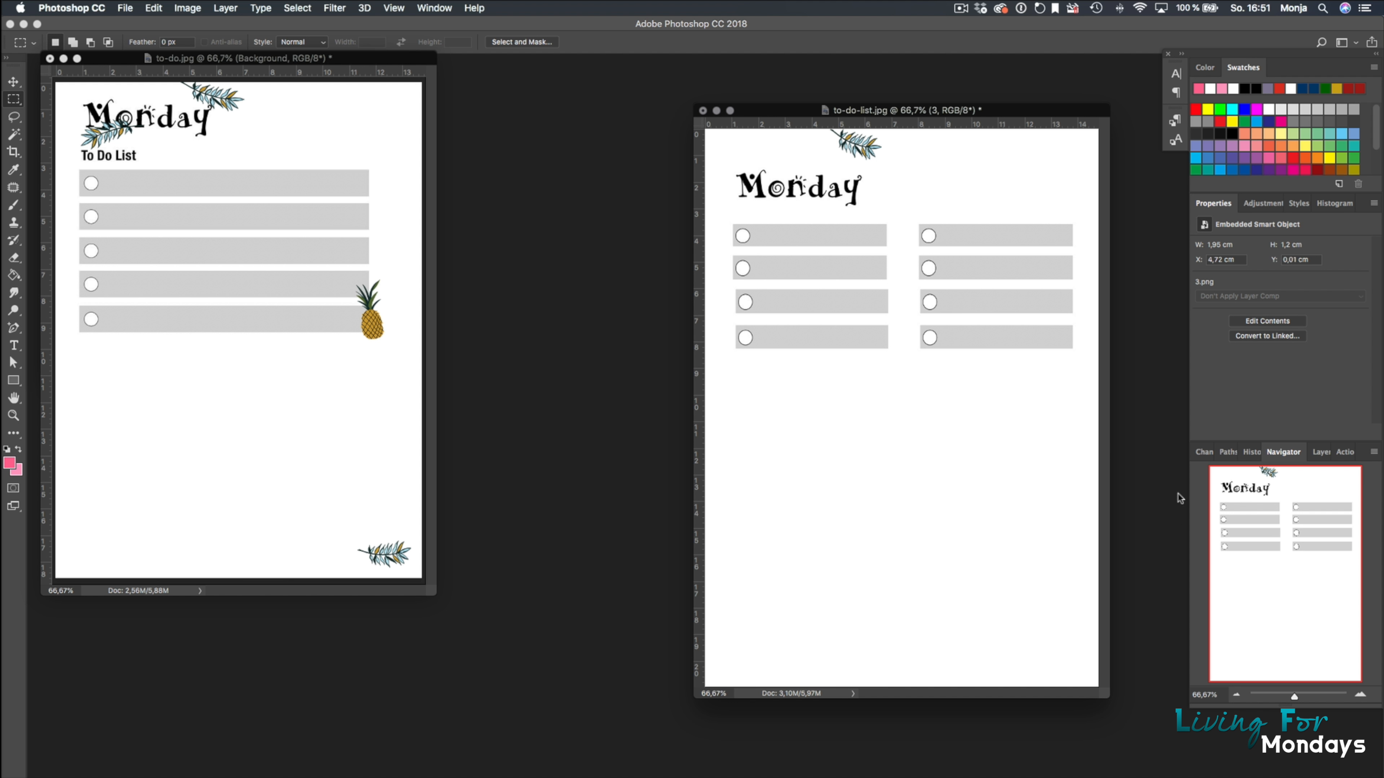
Step: Duplicate the leaf branch layer 3 within to-do-list.jpg
left_click(1314, 454)
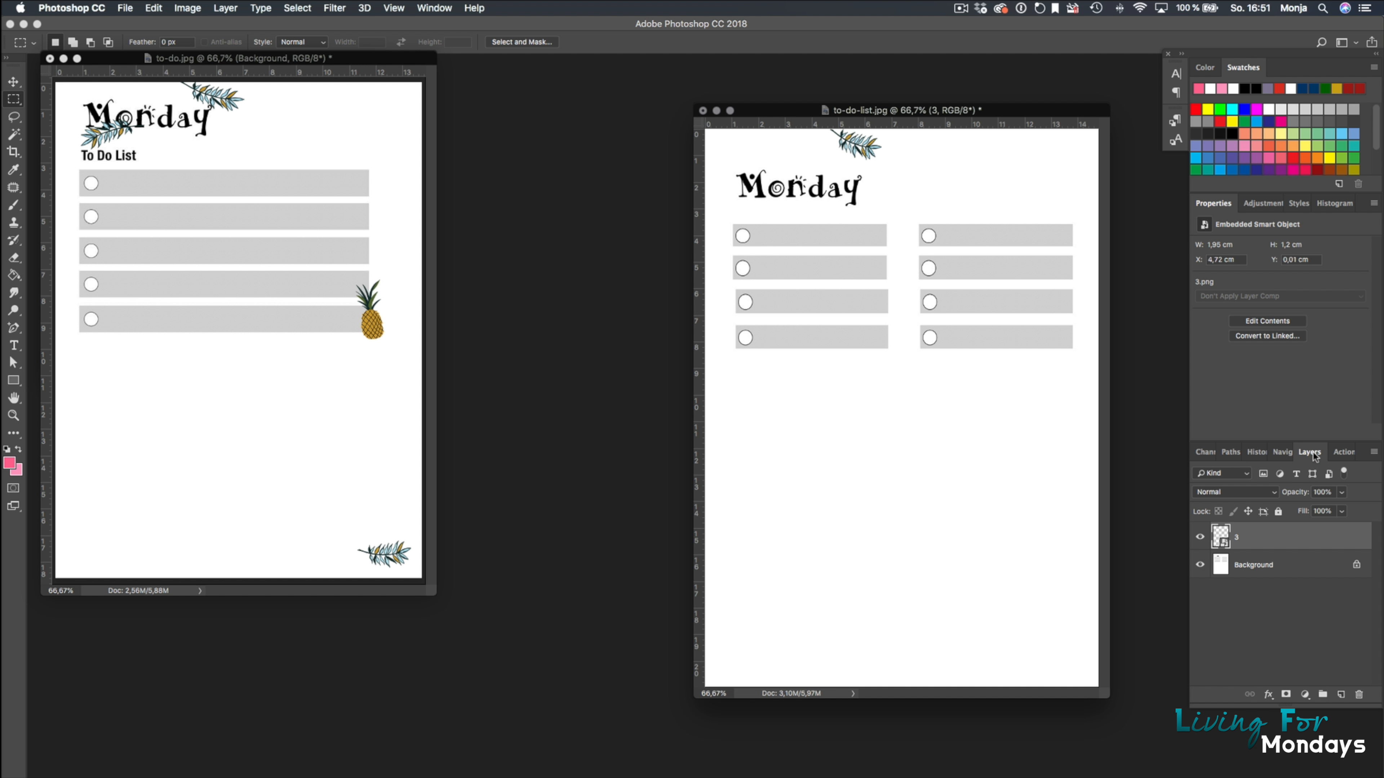
right_click(1258, 537)
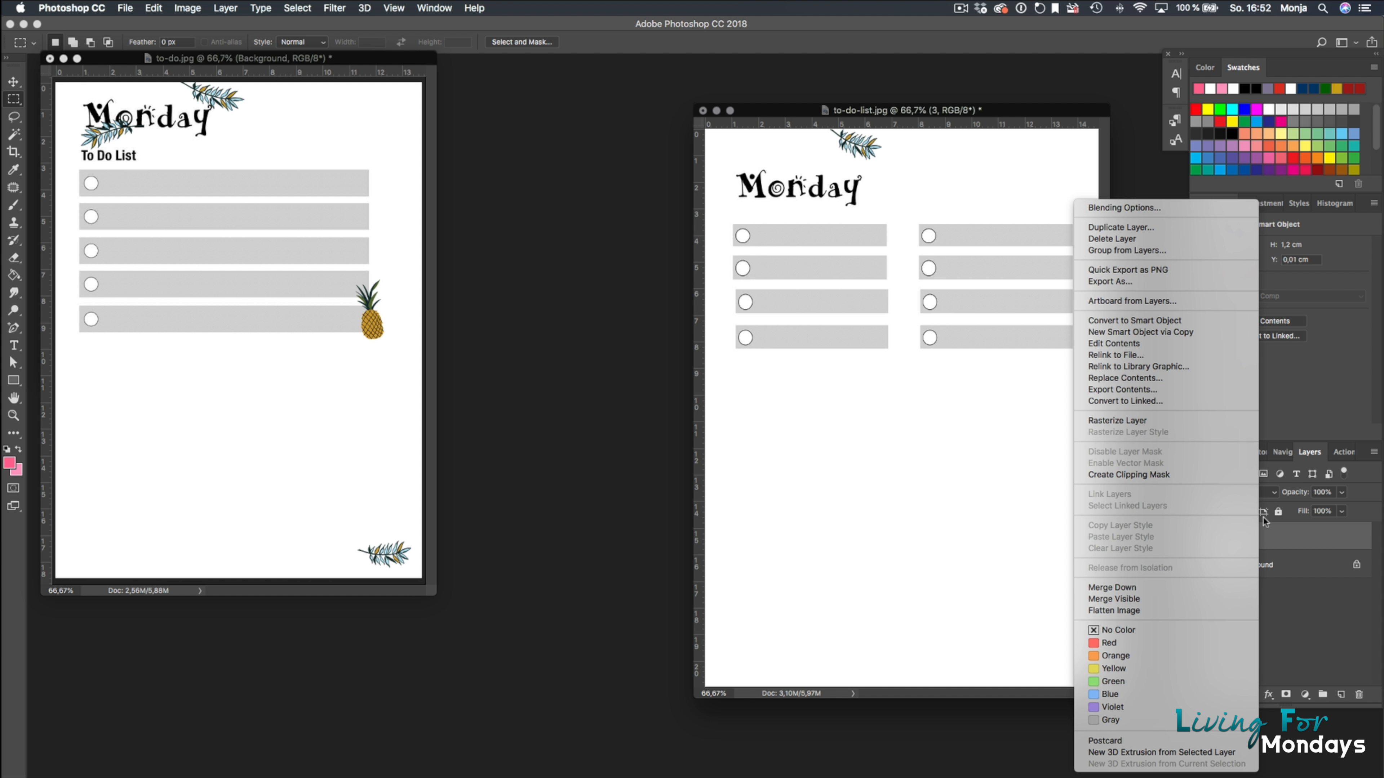
left_click(1174, 227)
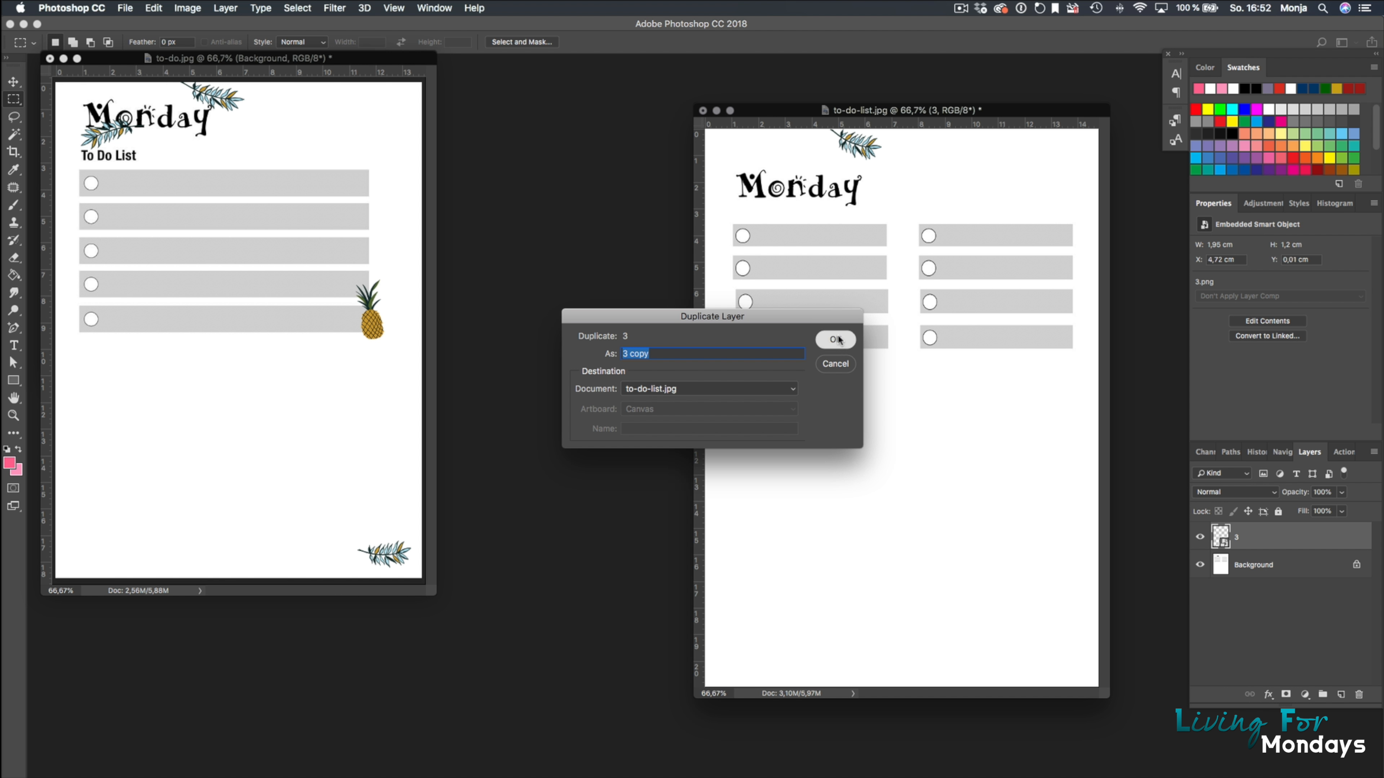
left_click(839, 339)
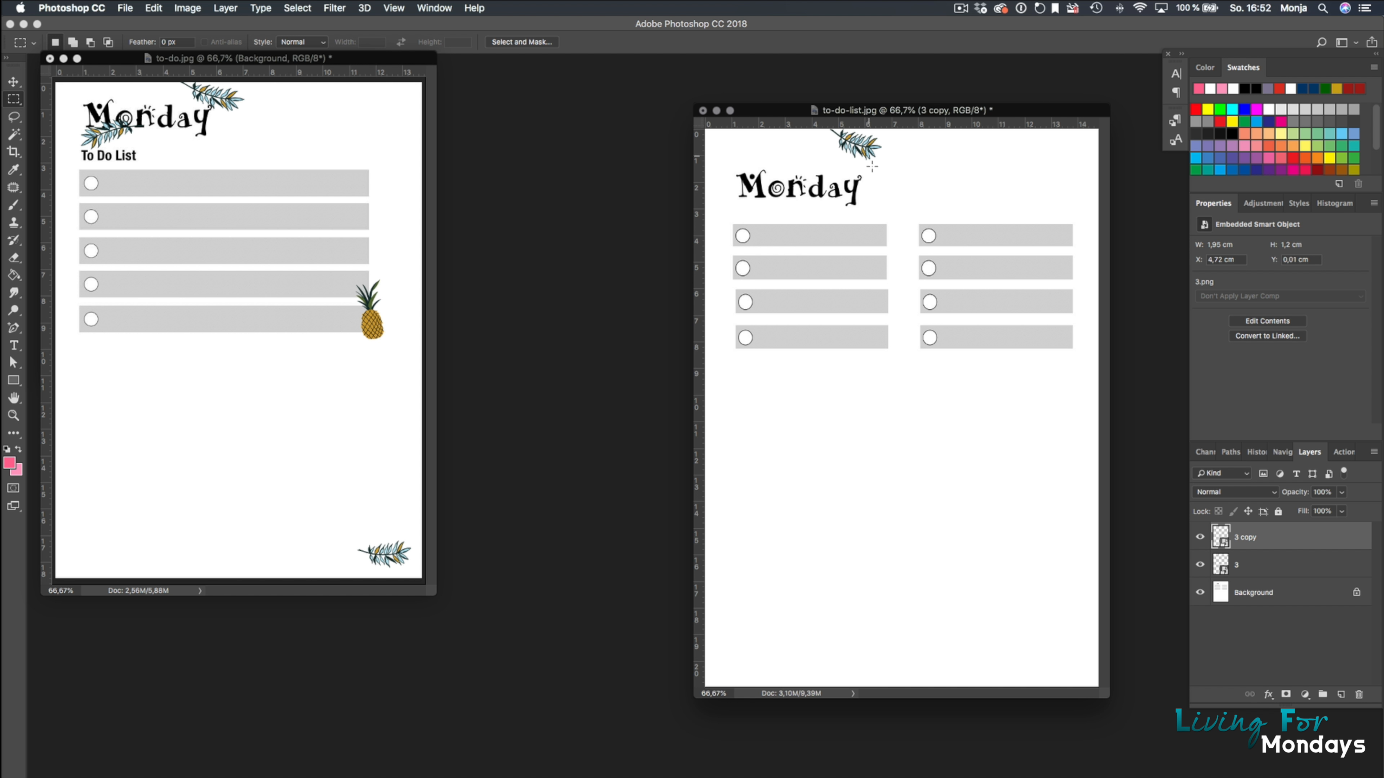
Step: Move the duplicated leaf beneath the start of the Monday heading, scale it to 16.90% and rotate it to about -118°
key("super+t")
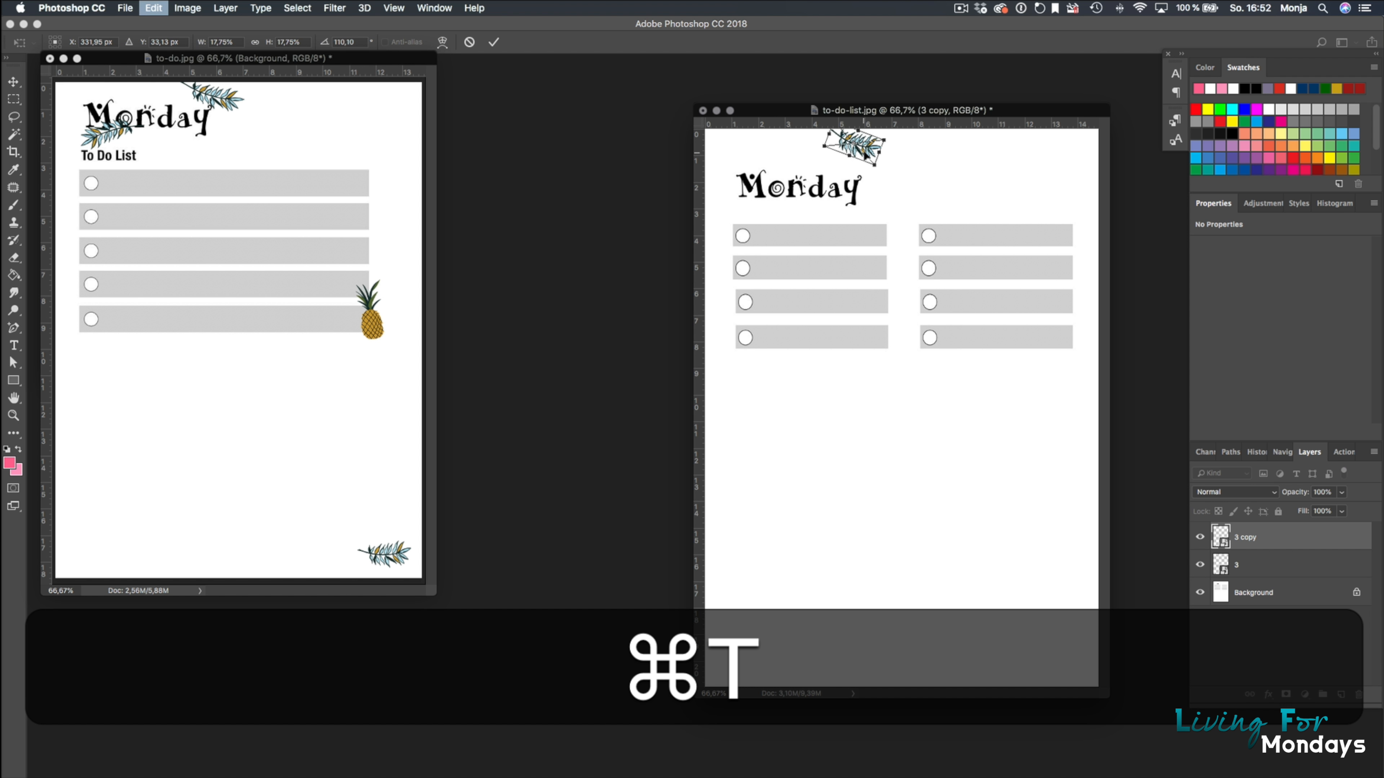
left_click_drag(866, 153, 791, 195)
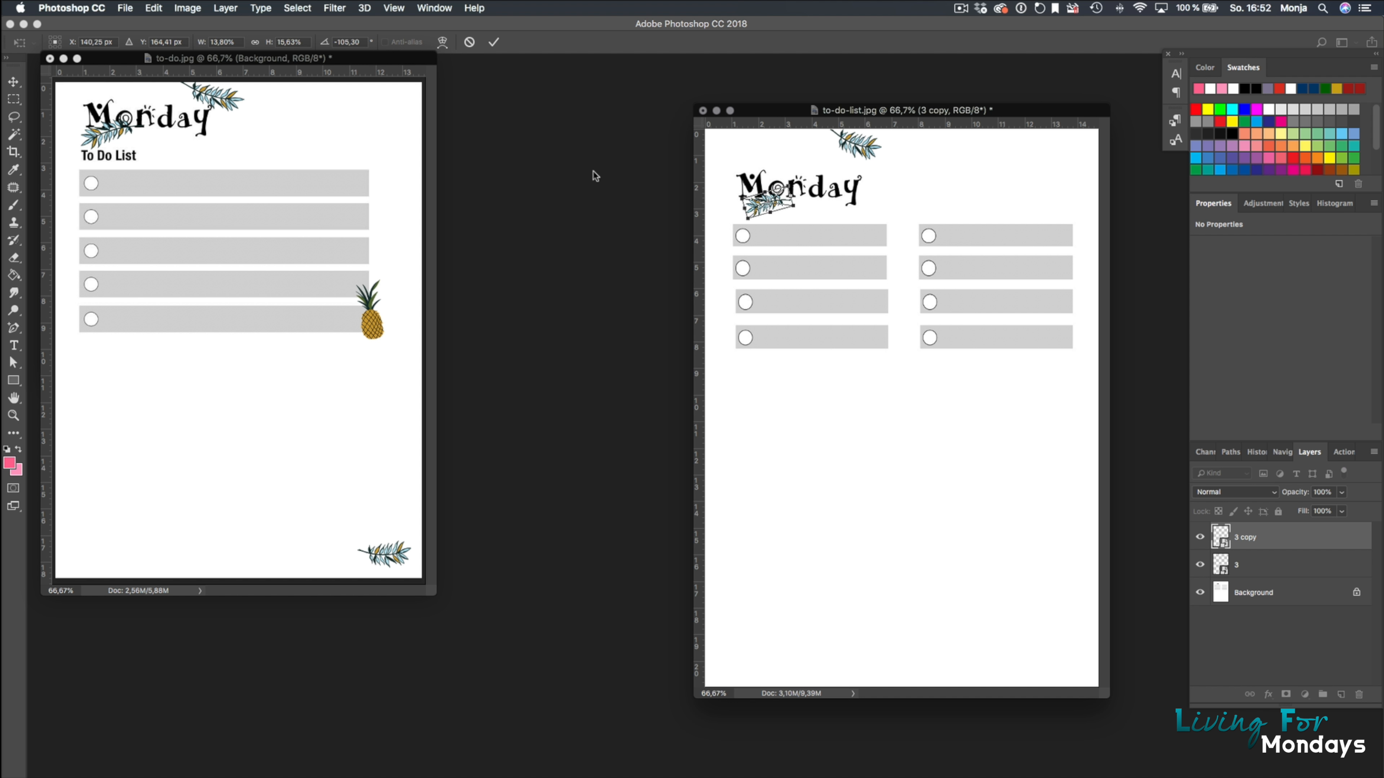
left_click_drag(743, 224, 742, 227)
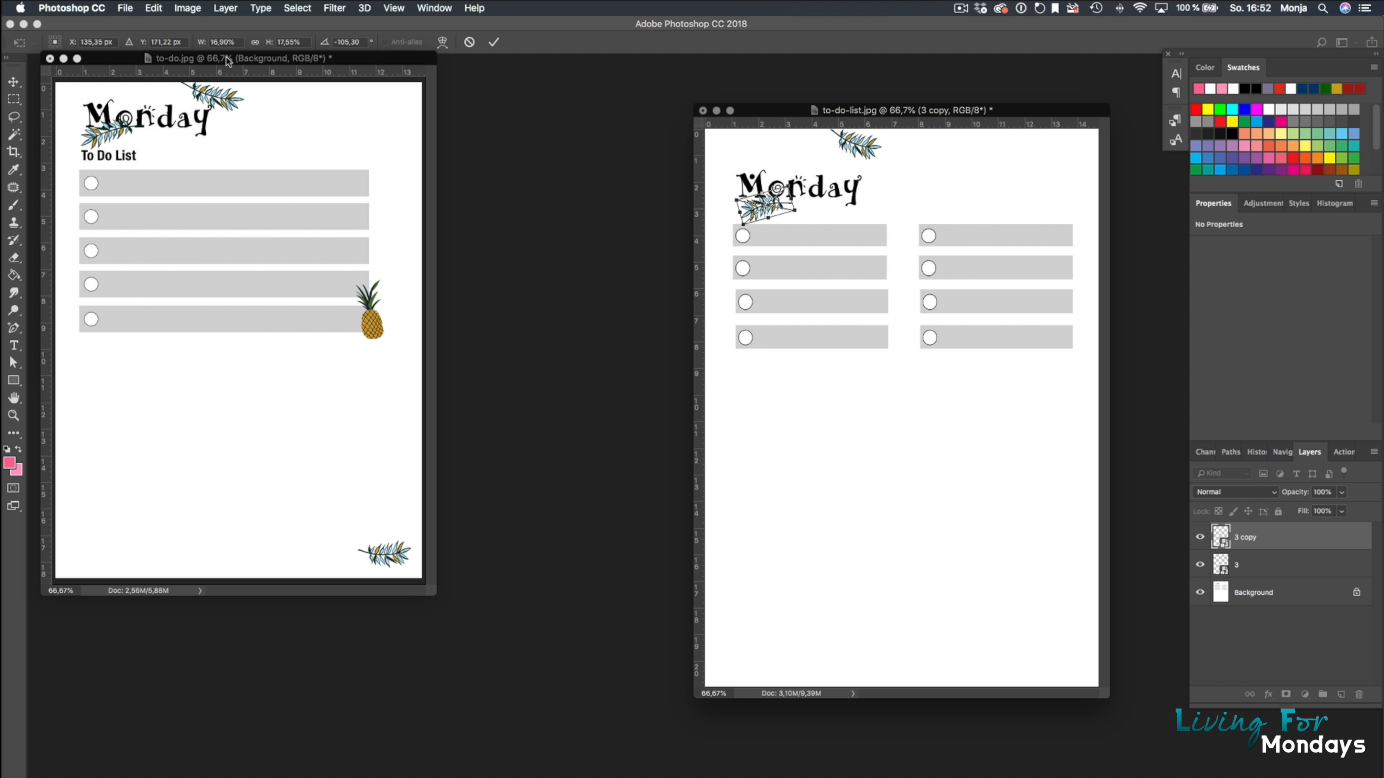
left_click(255, 42)
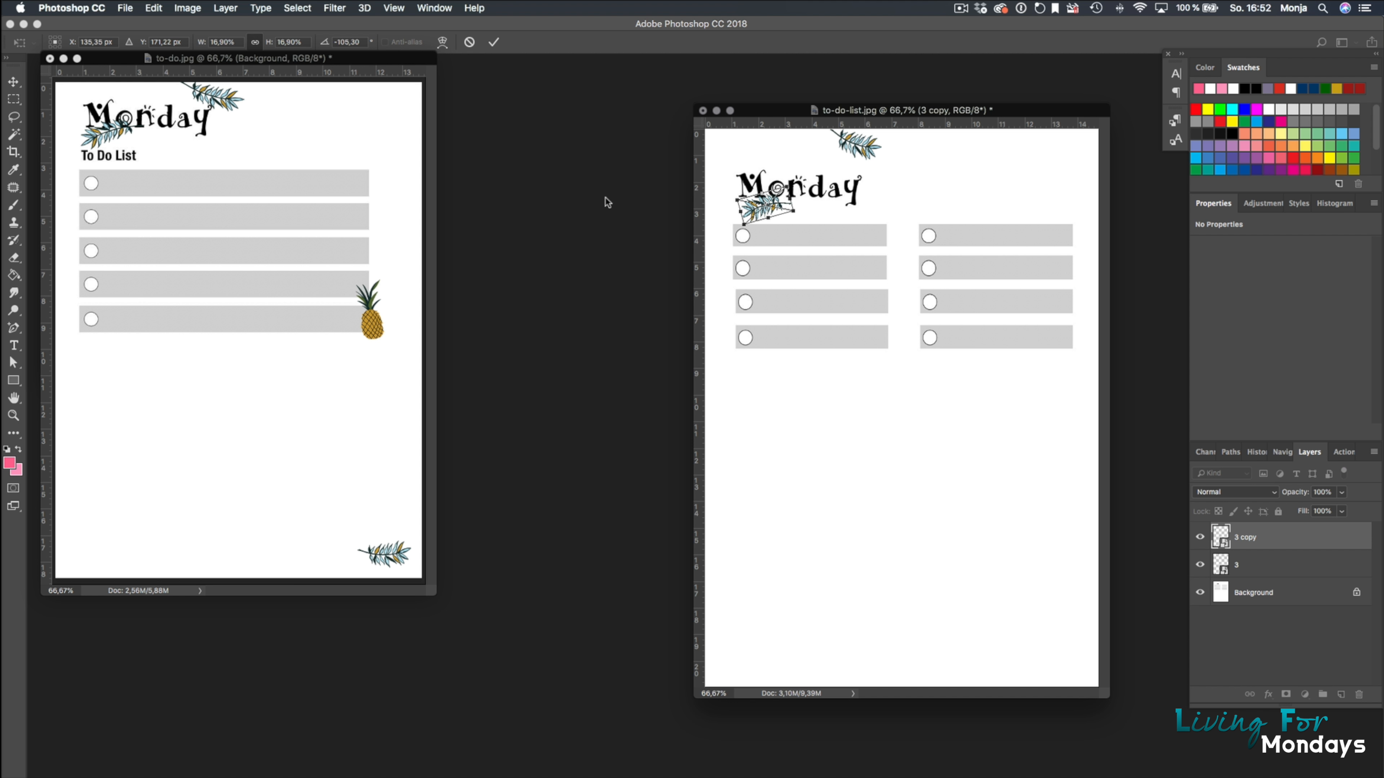
left_click_drag(808, 213, 806, 203)
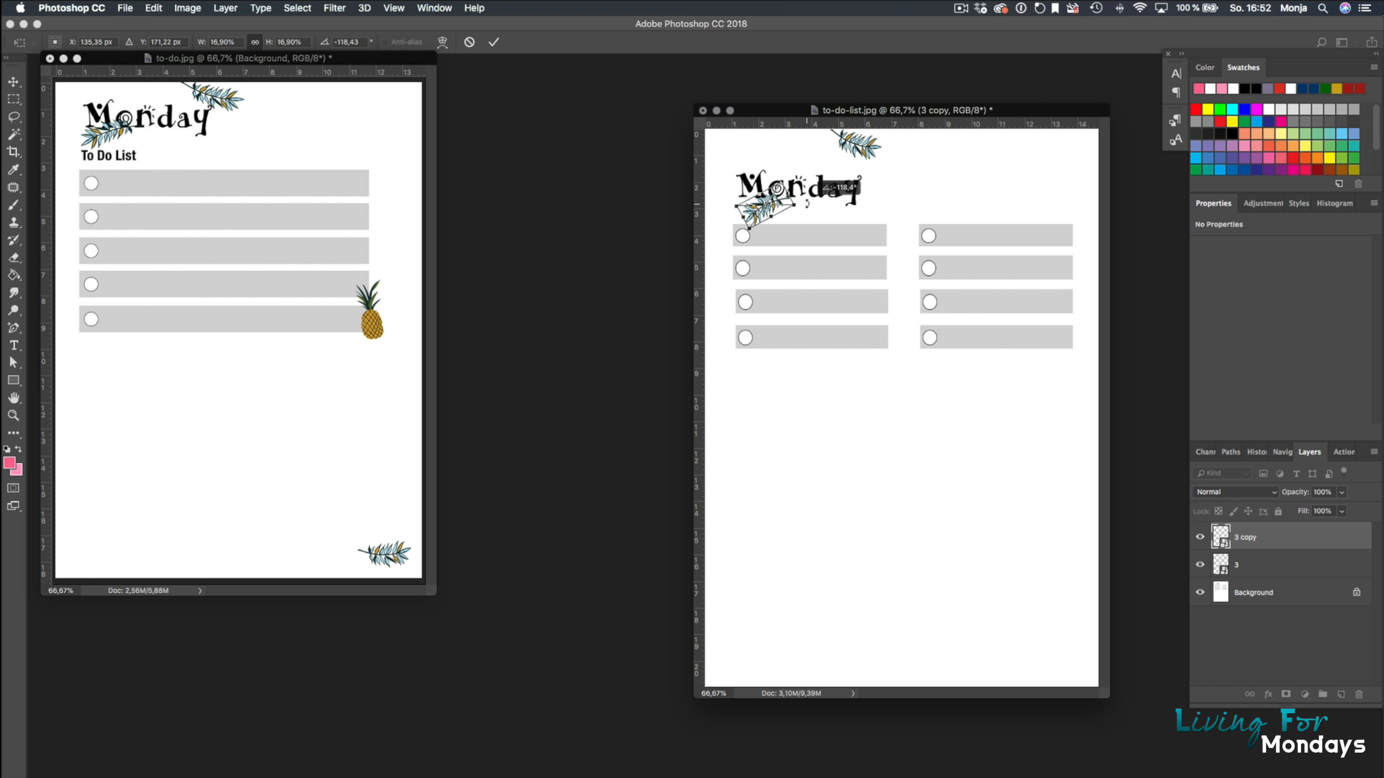
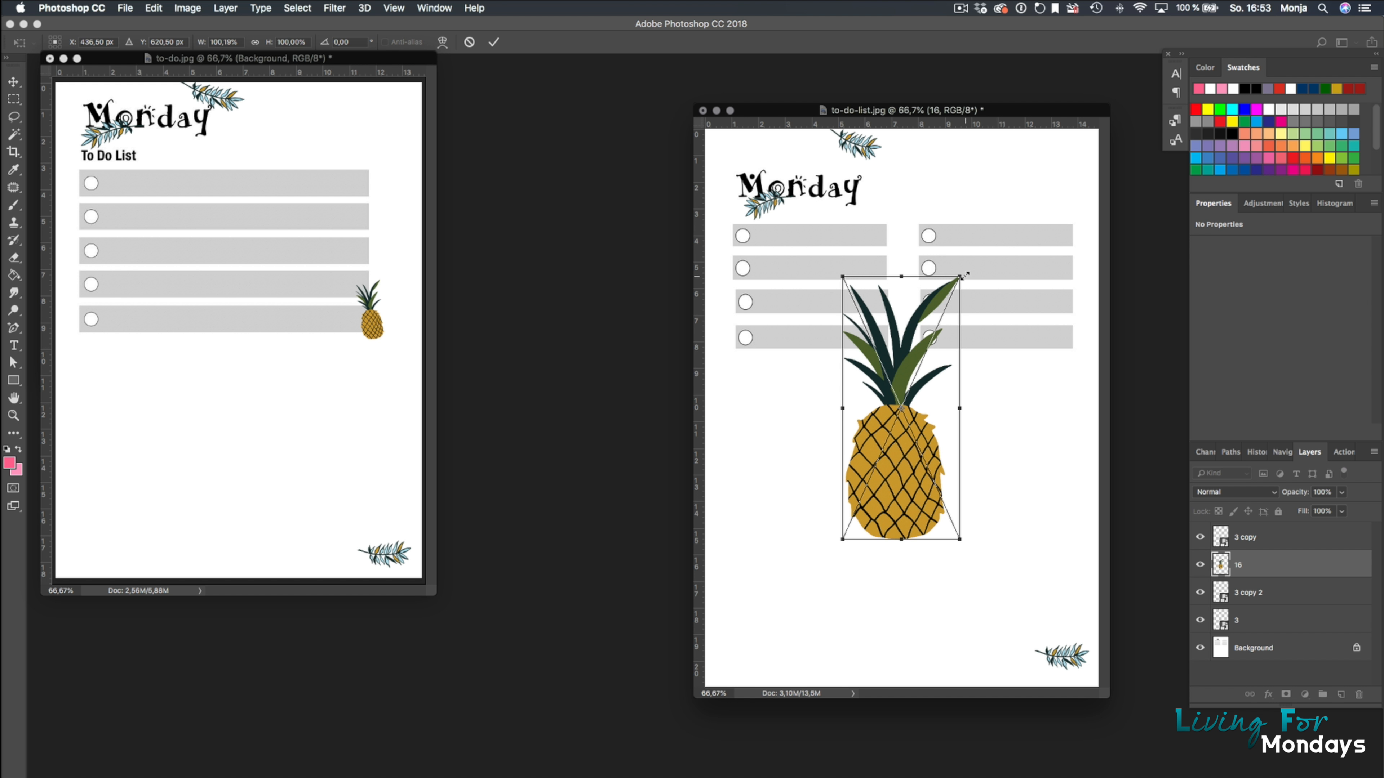
Step: Scale the 16.png pineapple proportionally to about 1.19 × 2.48 cm and place it at the right end of the last two checklist bars
left_click_drag(964, 279, 882, 443)
left_click(258, 43)
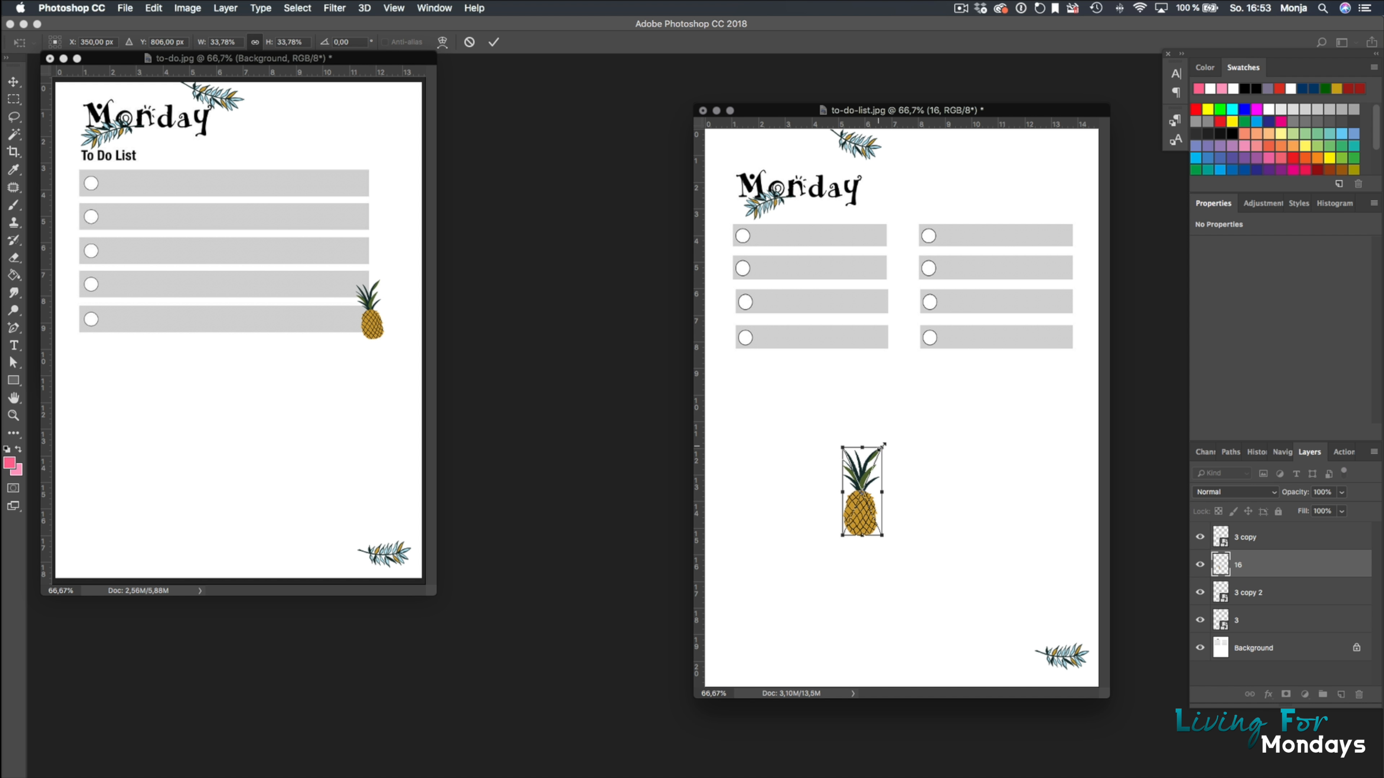
left_click_drag(882, 448, 1086, 277)
key("Return")
key("m")
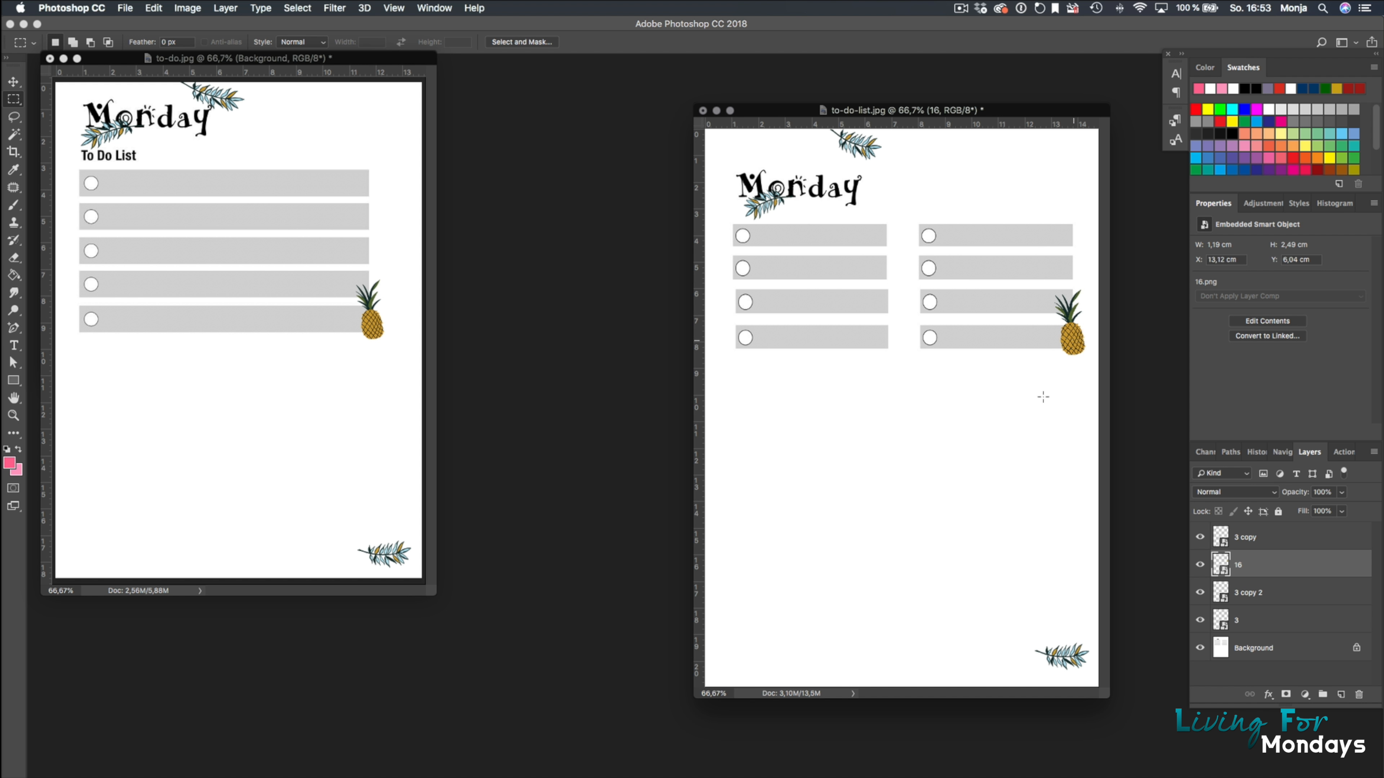
Step: Reset the colours to black and white and add the text "To do list" in 18 pt Pina Colada beside the Monday heading
left_click_drag(953, 108, 781, 101)
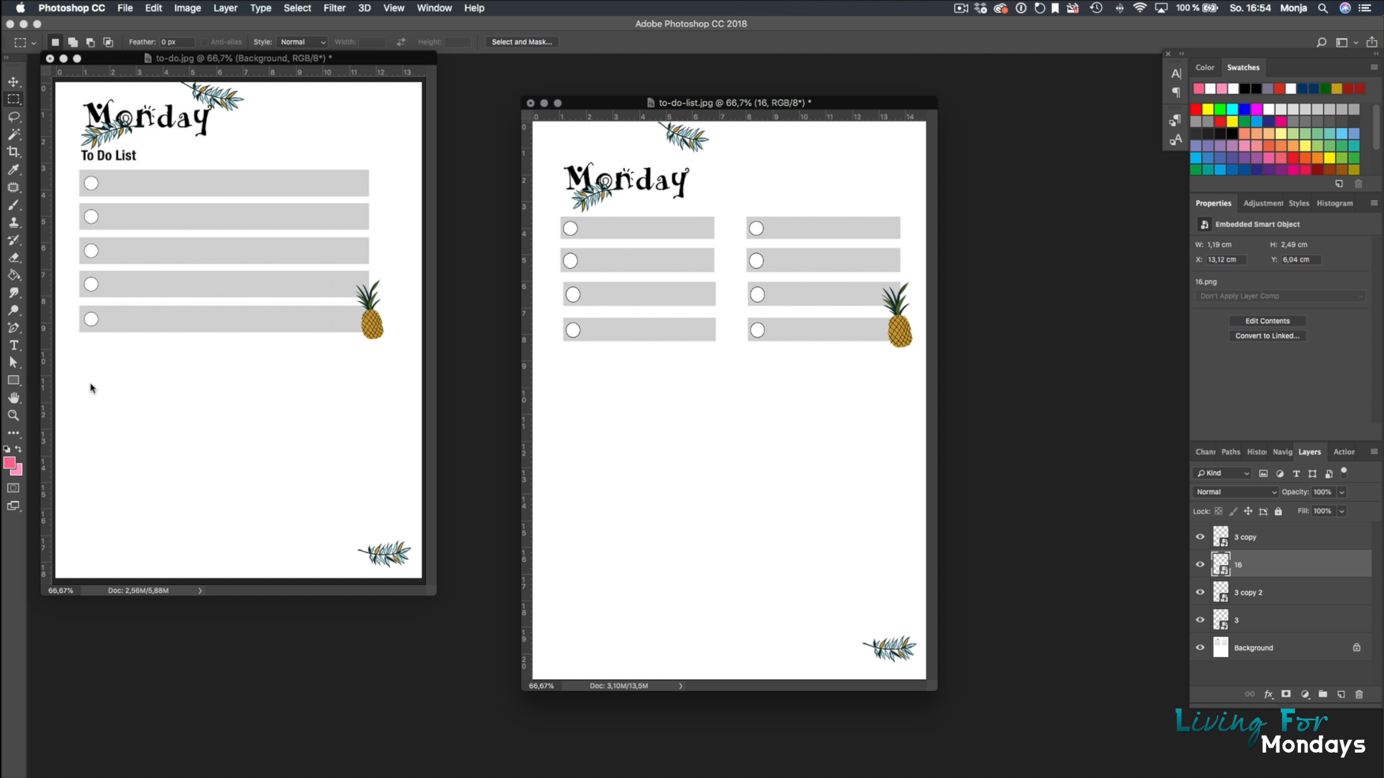
left_click(7, 449)
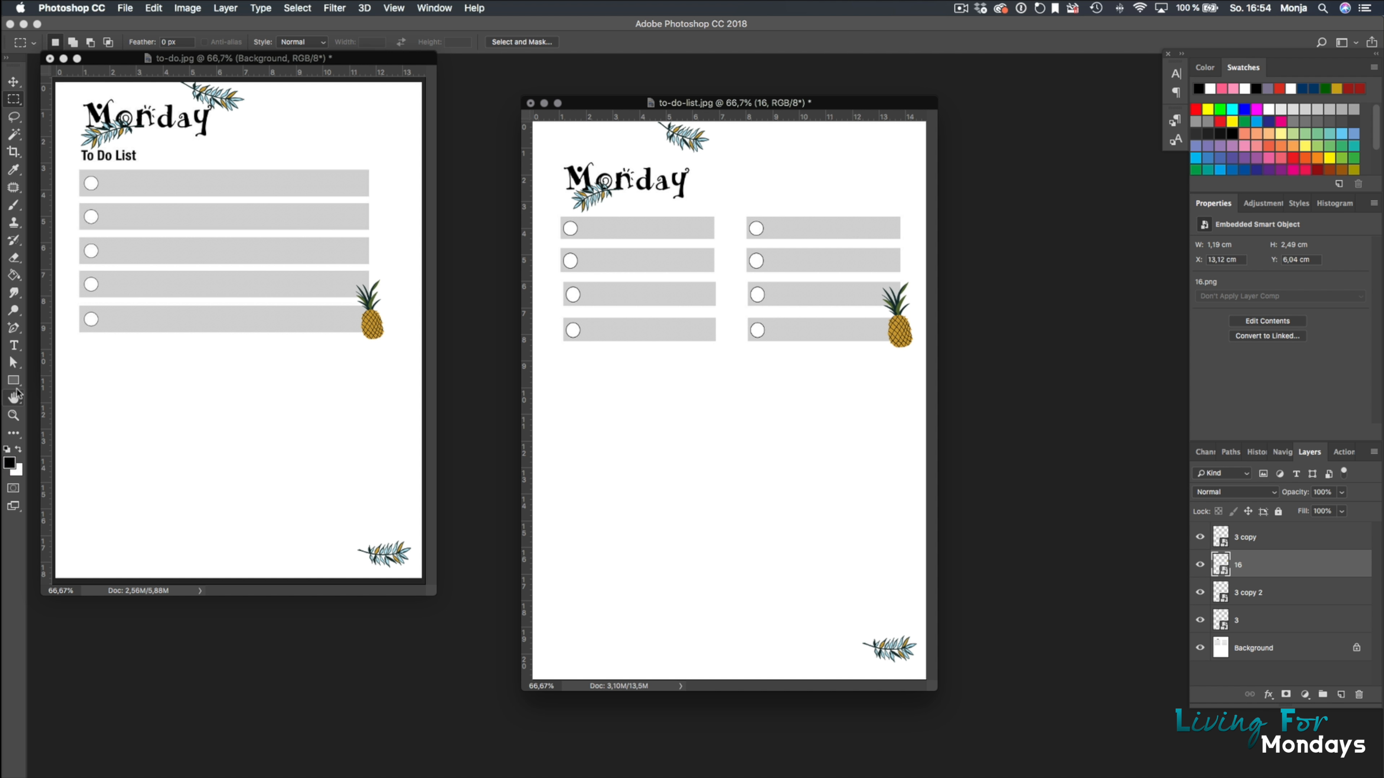
left_click(15, 346)
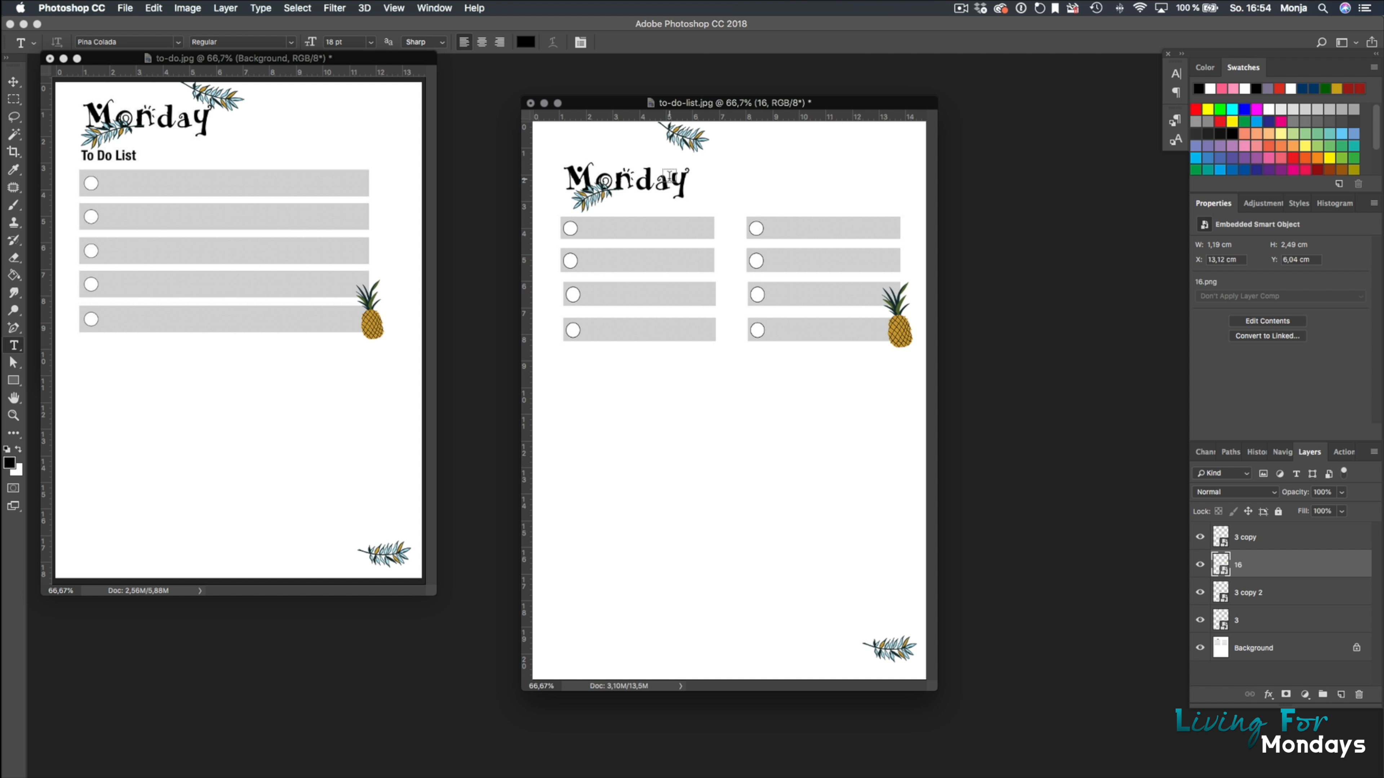
left_click(711, 199)
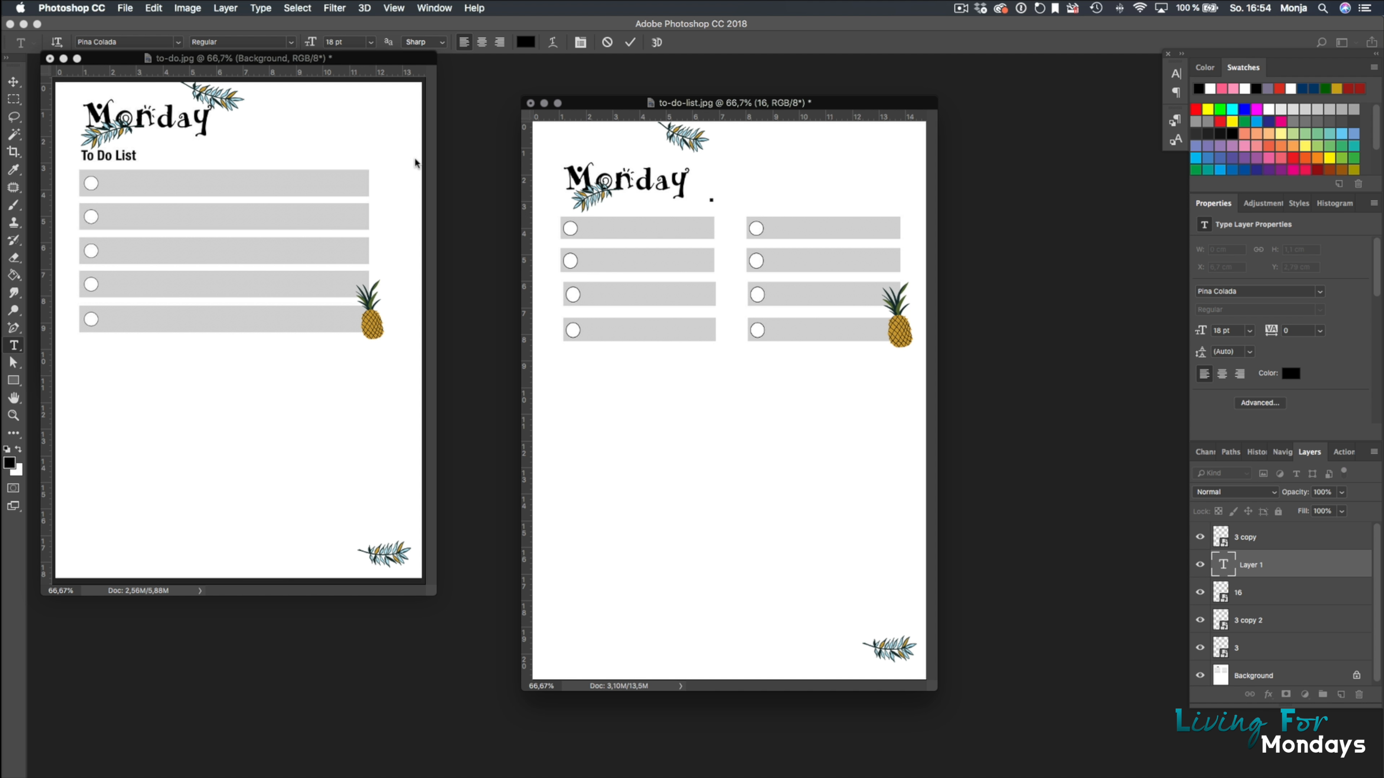
type("to do list")
left_click_drag(722, 194, 708, 190)
type("T")
left_click_drag(811, 200, 795, 205)
left_click_drag(794, 206, 792, 207)
left_click(630, 41)
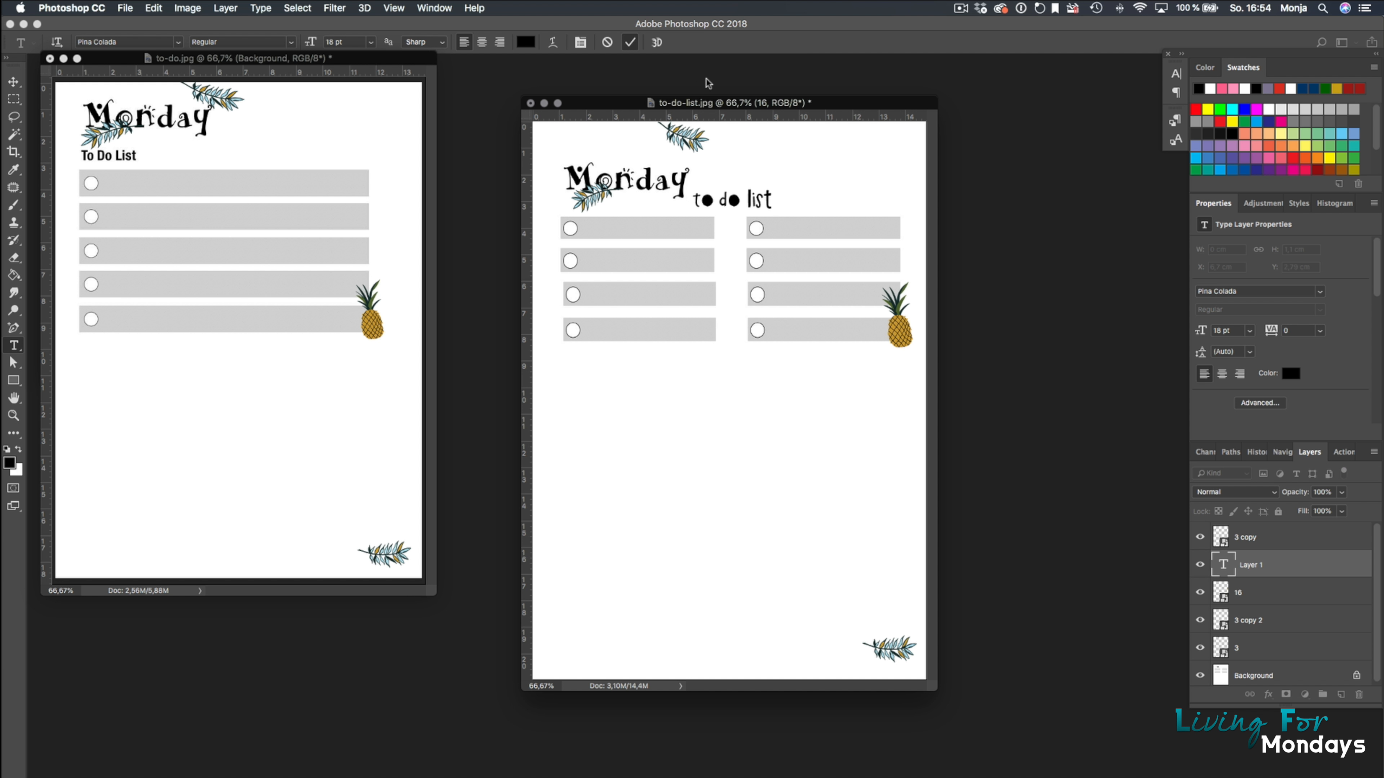
Step: Set the "To do list" text to Helvetica Neue Condensed Bold and shift it slightly beside the Monday heading
left_click_drag(740, 99, 688, 92)
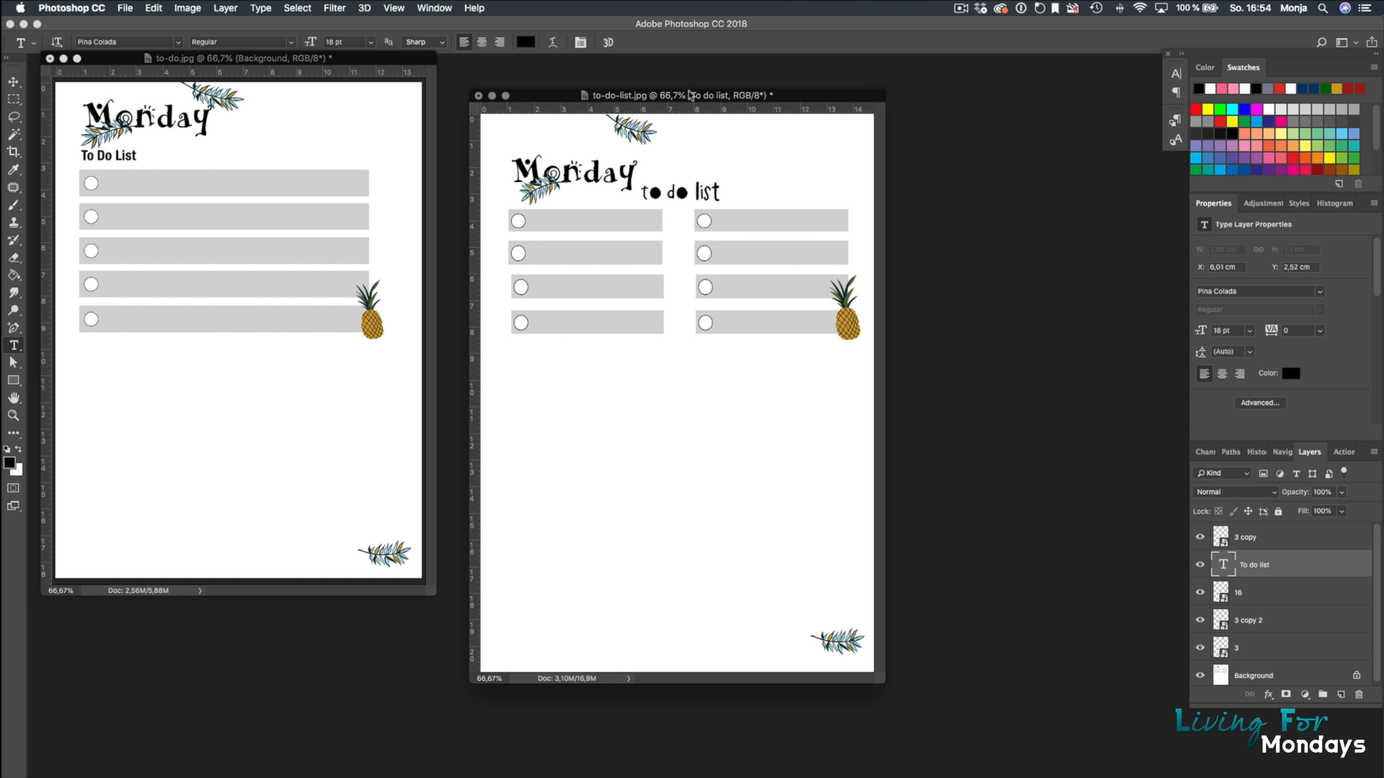
left_click(711, 194)
left_click_drag(720, 192, 551, 188)
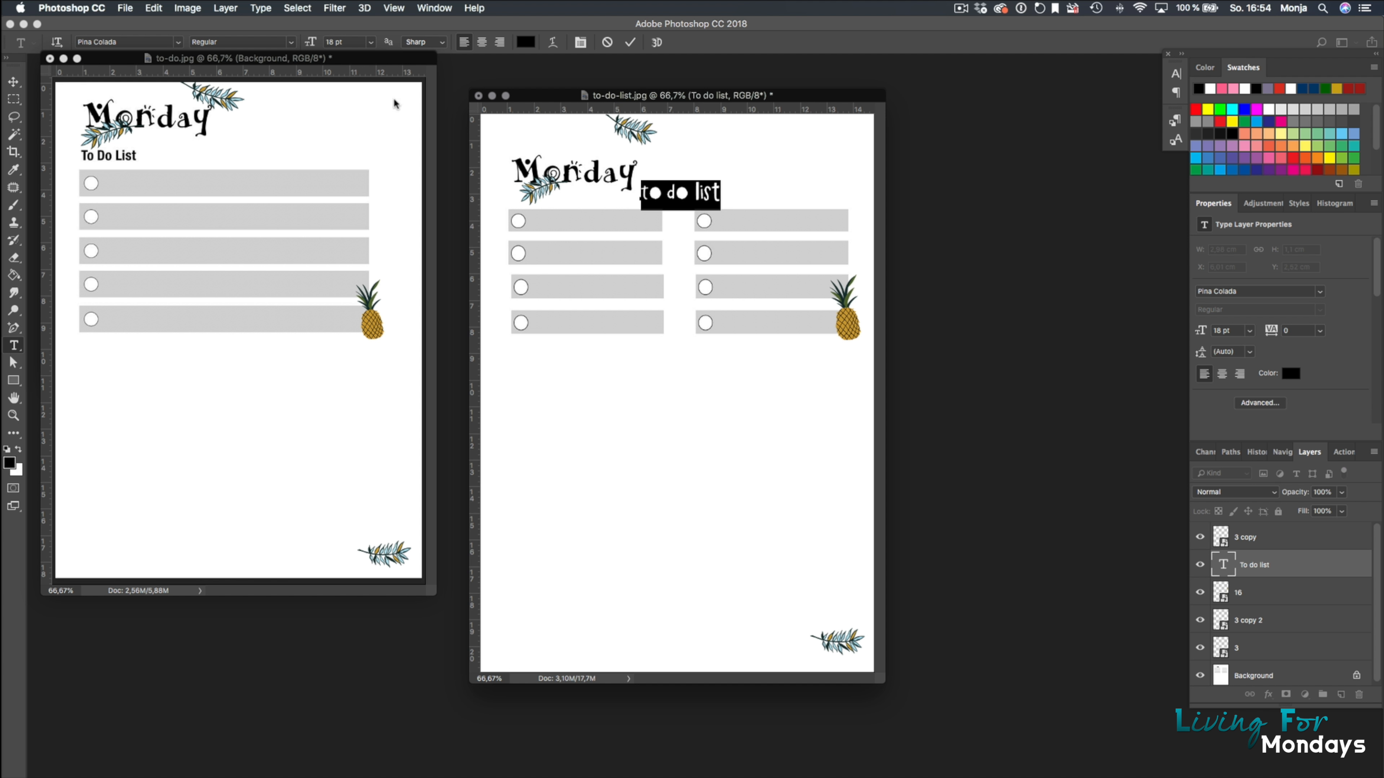
left_click(128, 42)
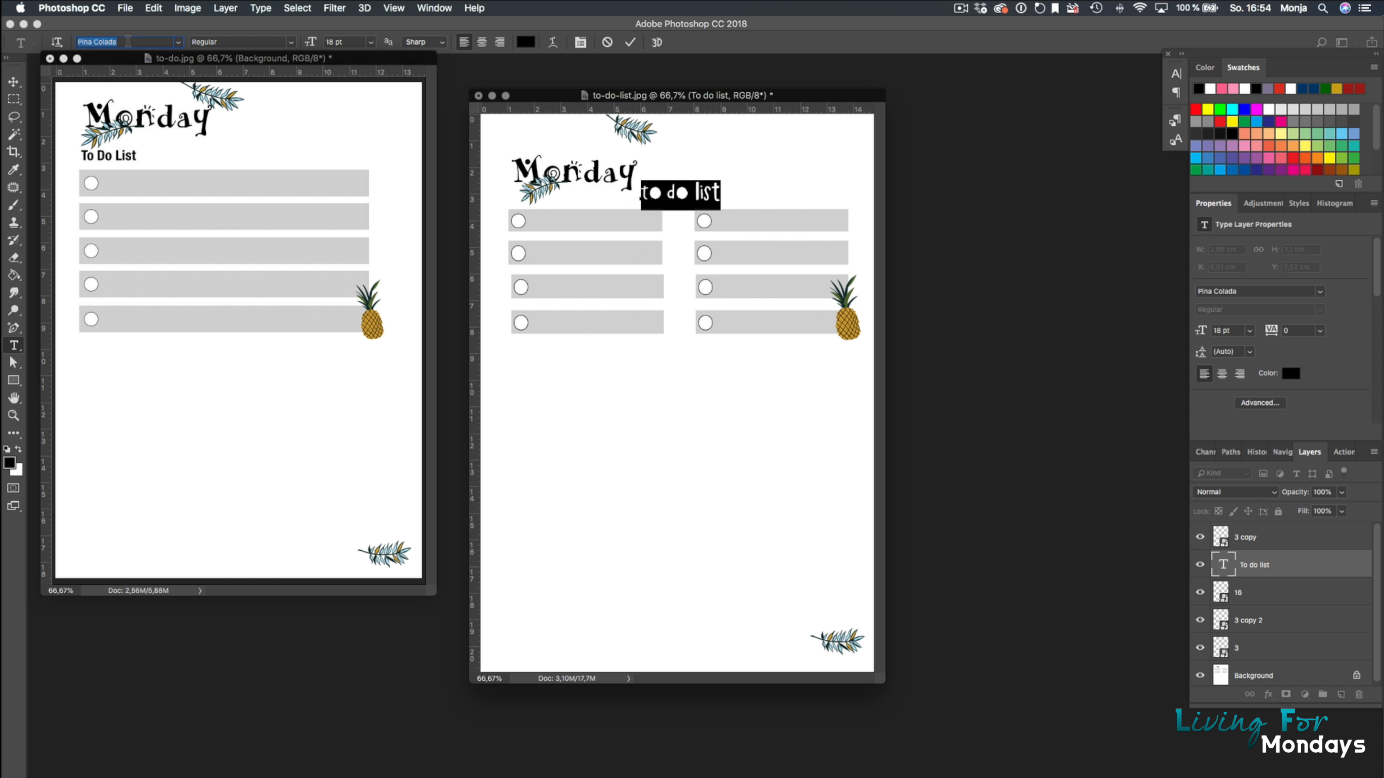
type("helv")
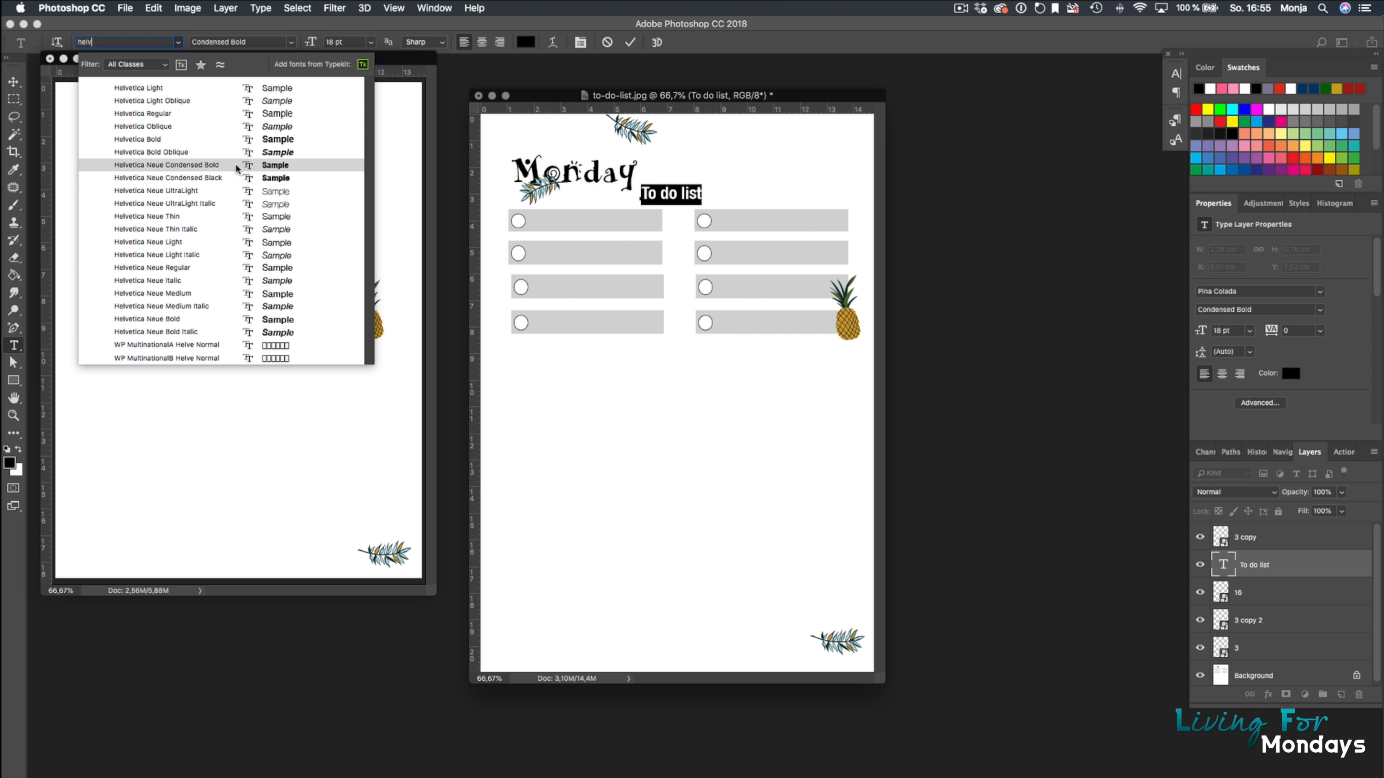
left_click(236, 164)
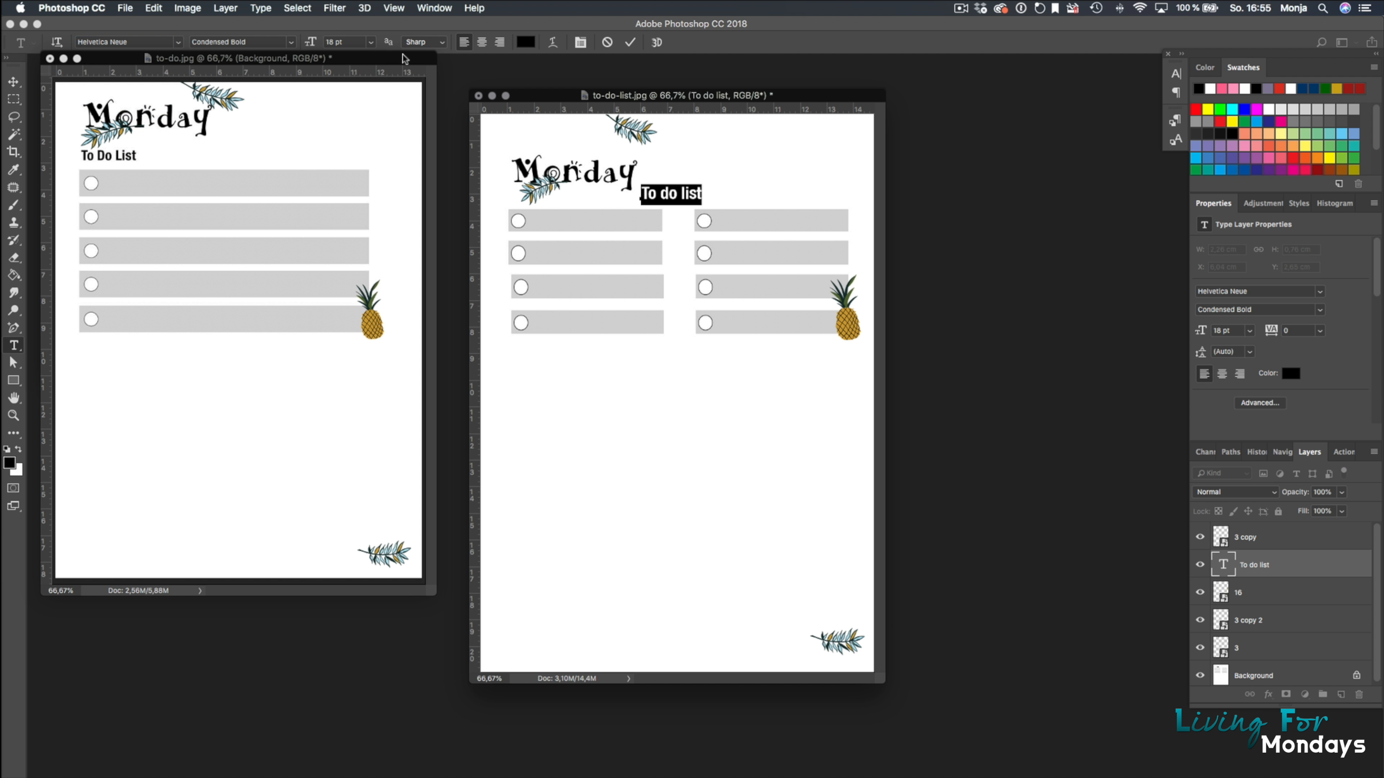
left_click_drag(725, 192, 729, 192)
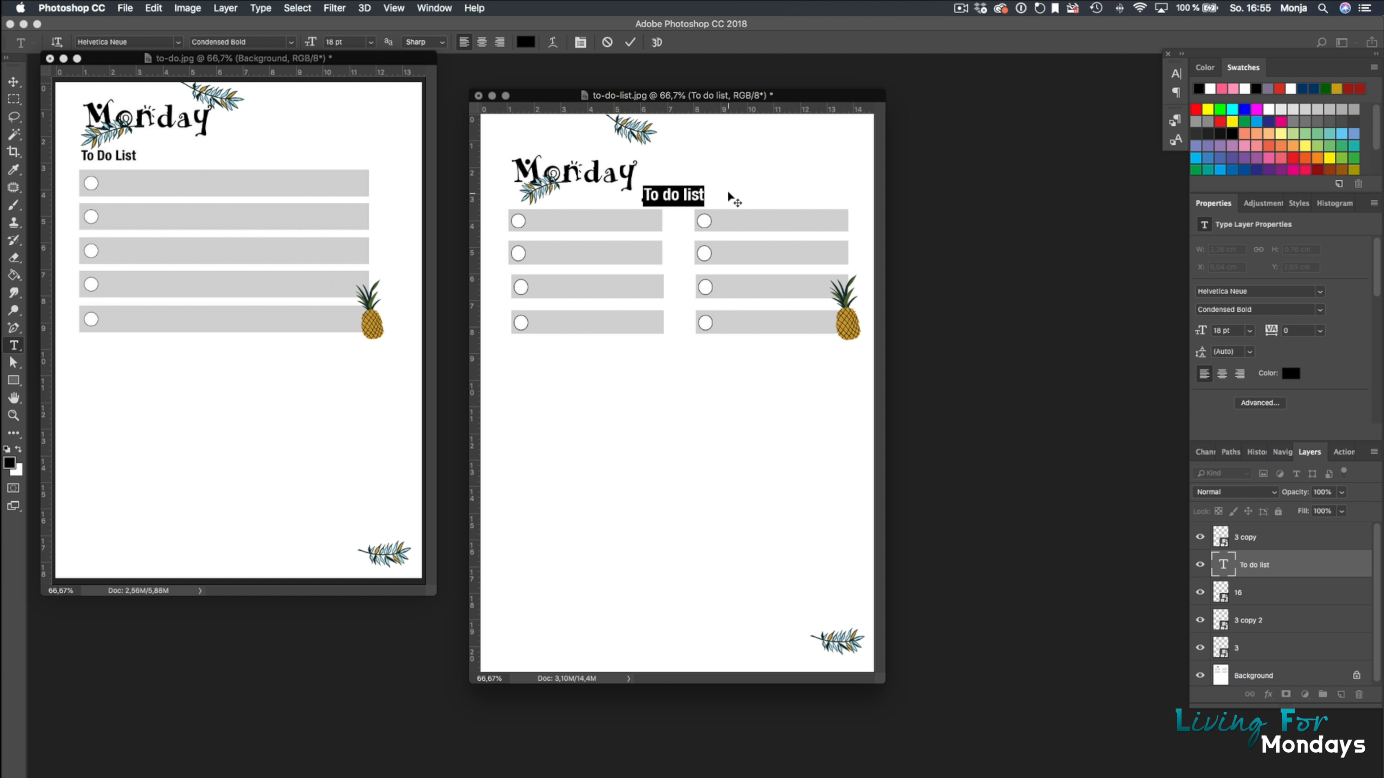
Step: Capitalize the L and D so the heading text reads "To Do List"
left_click(687, 193)
key("BackSpace")
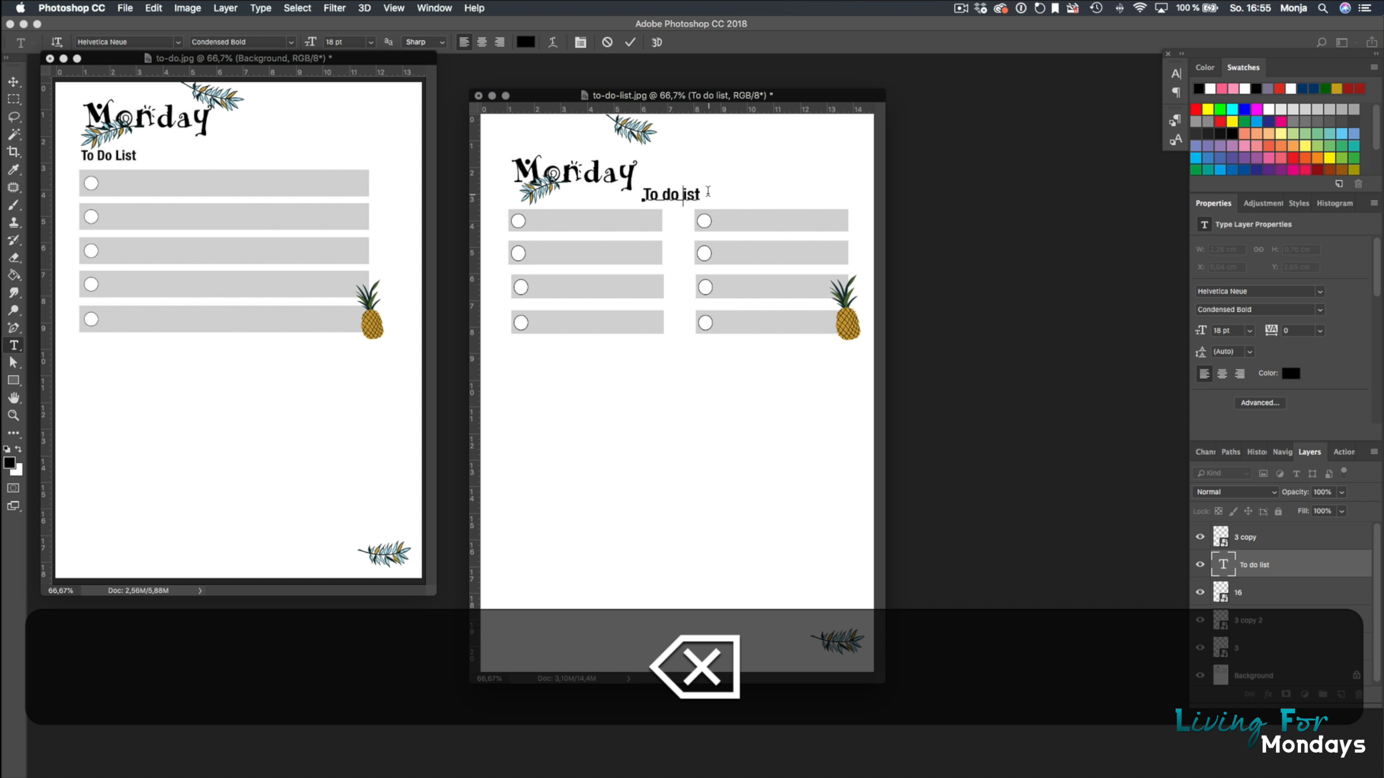
type("L")
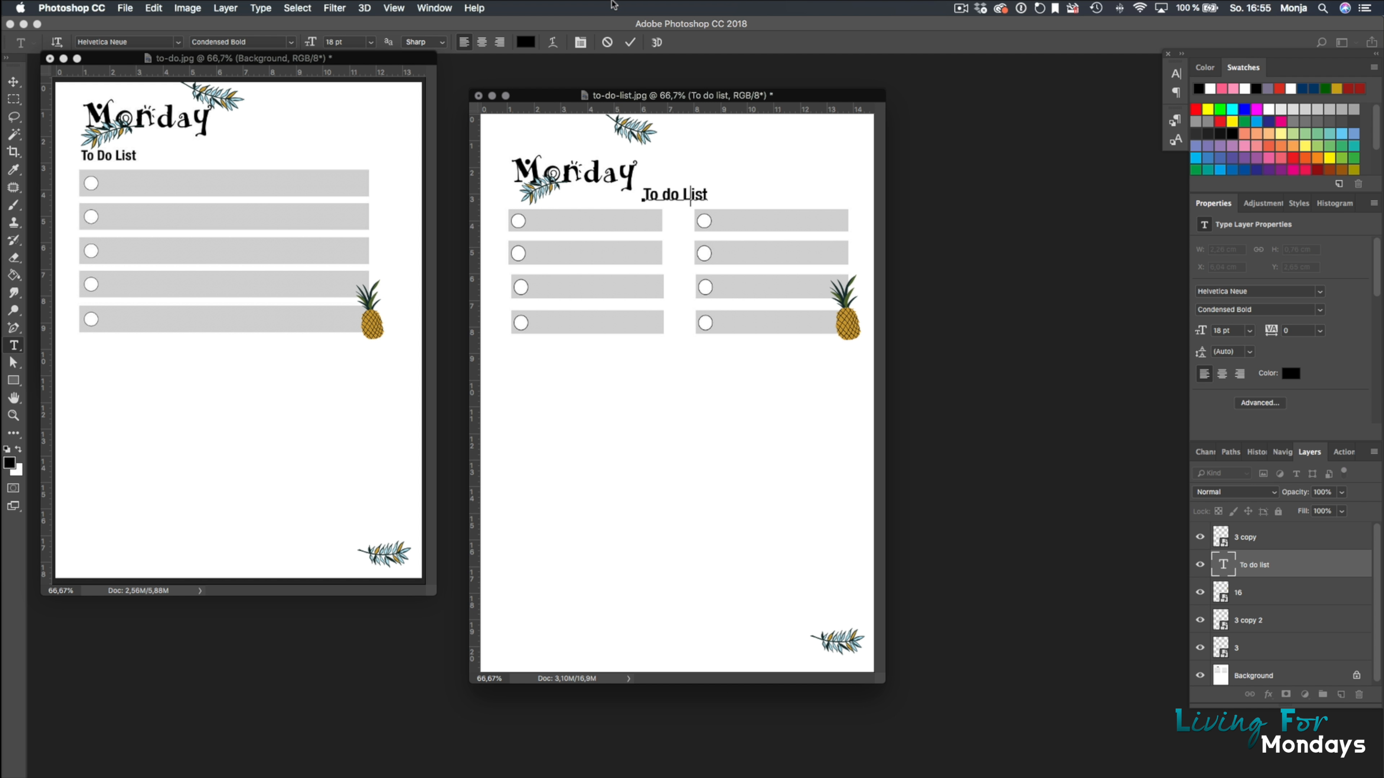
left_click(668, 189)
key("BackSpace")
type("D")
left_click(632, 42)
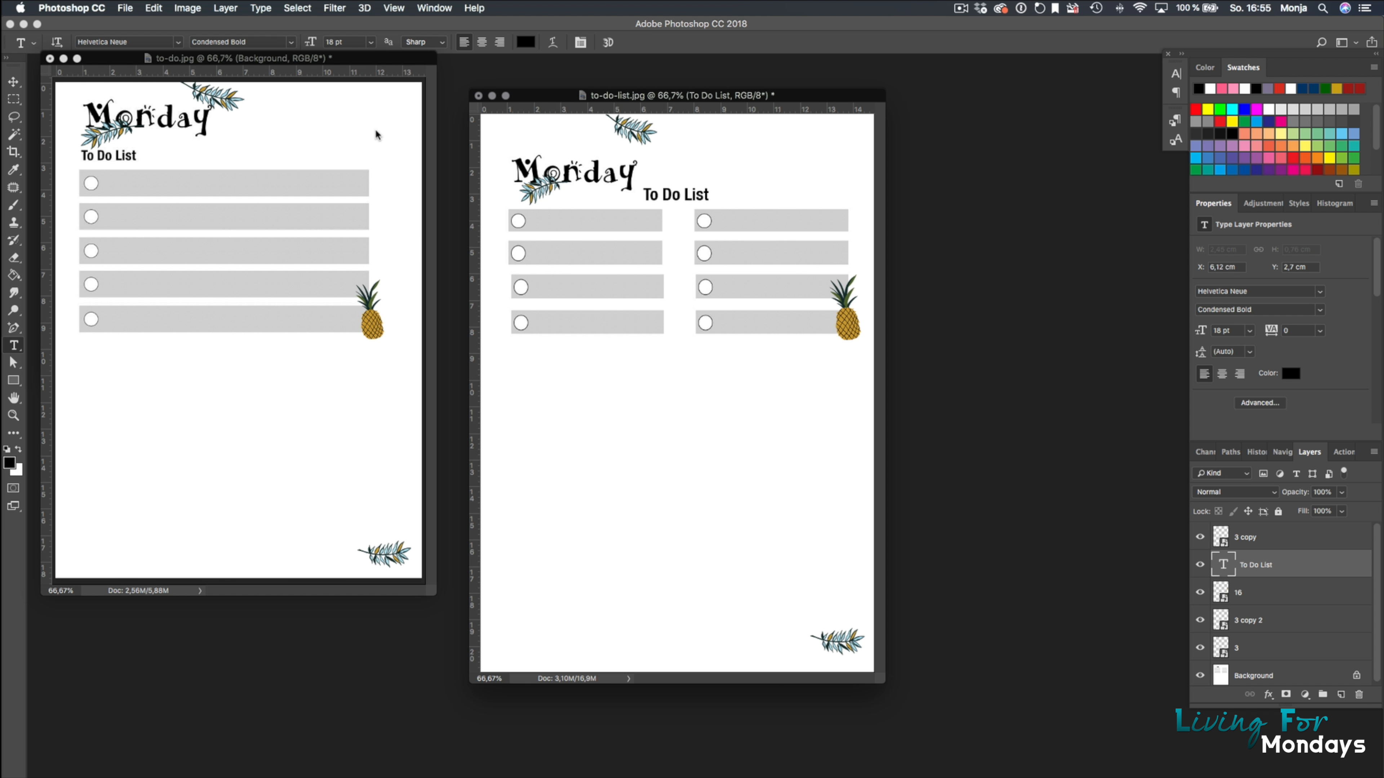
Step: Save the to-do-list page as the JPEG to-do-list.jpg in iCloud Drive's _Planer folder, at quality 12 (Maximum) with Baseline ("Standard") format
left_click(127, 8)
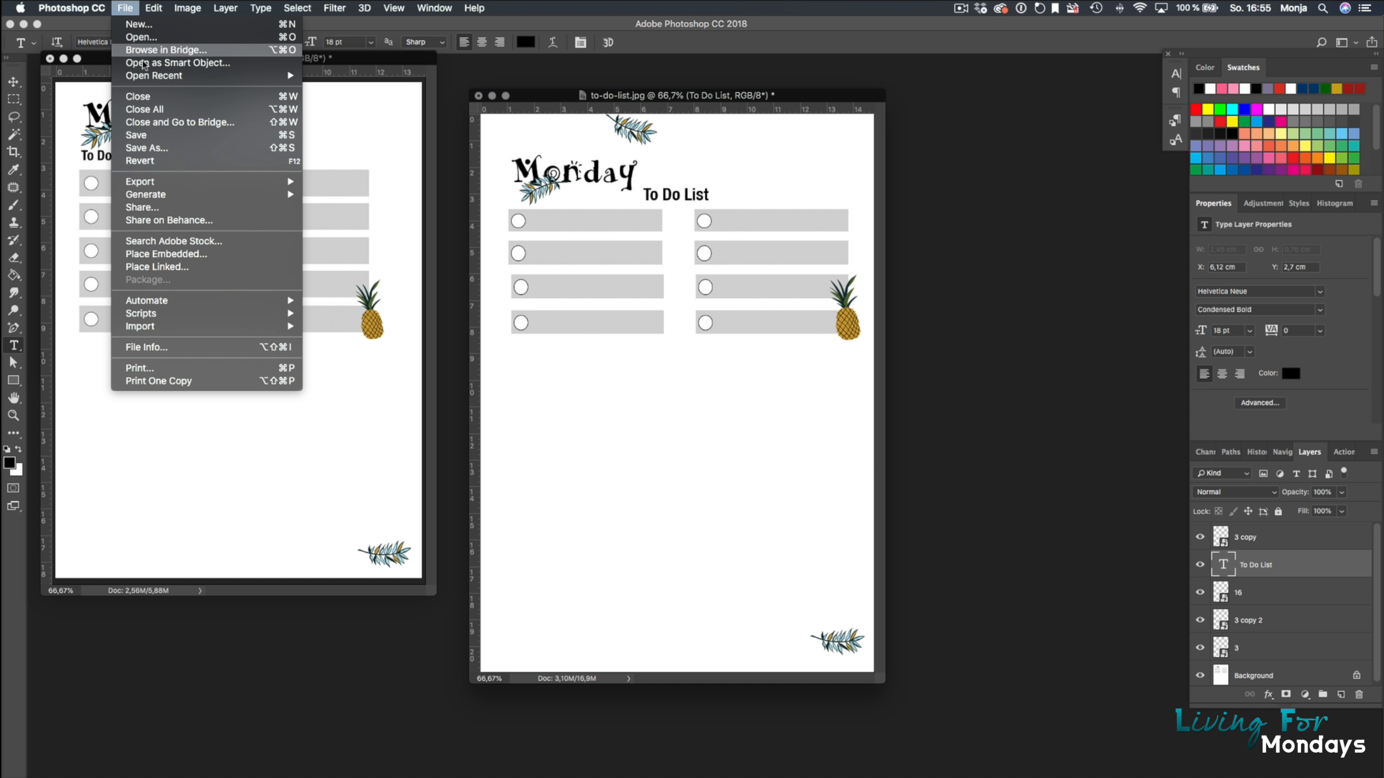
left_click(174, 162)
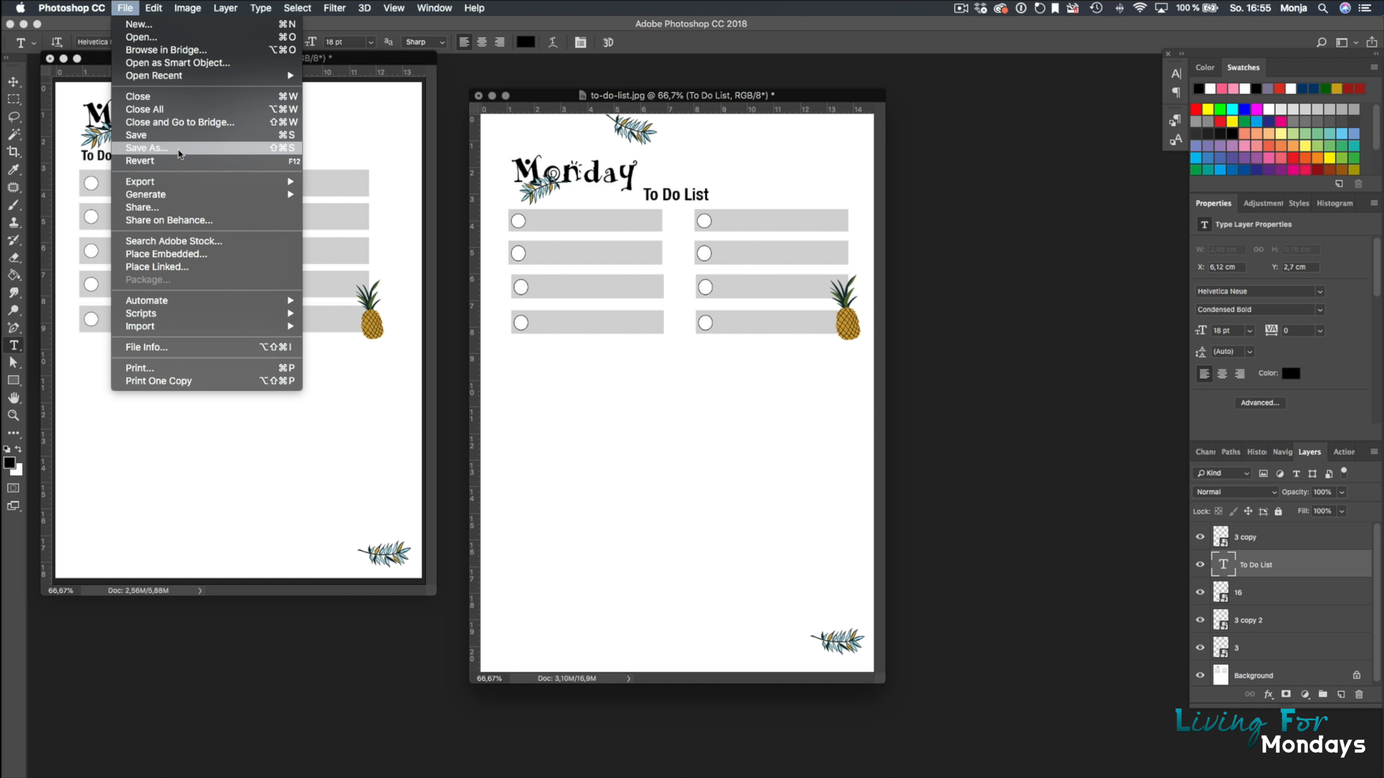
key("super+shift+s")
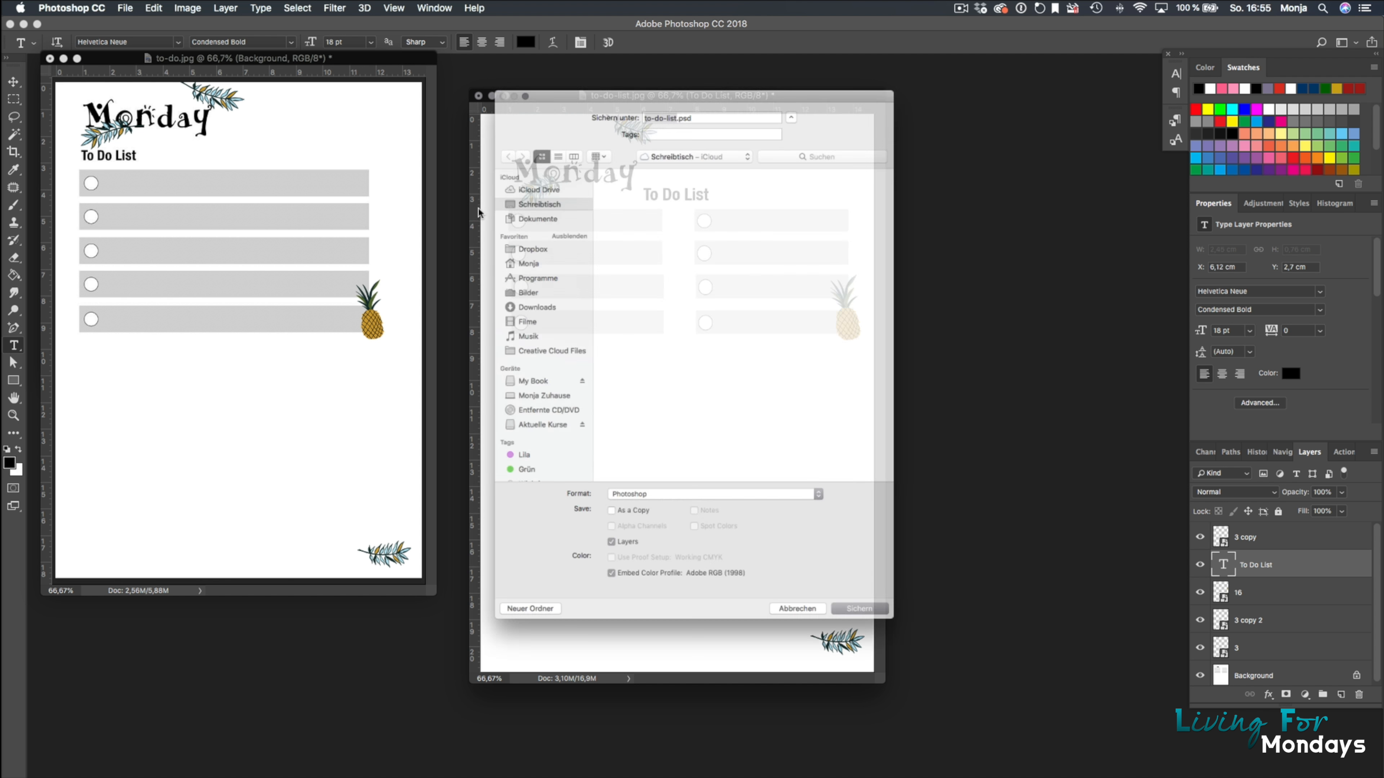
left_click(516, 155)
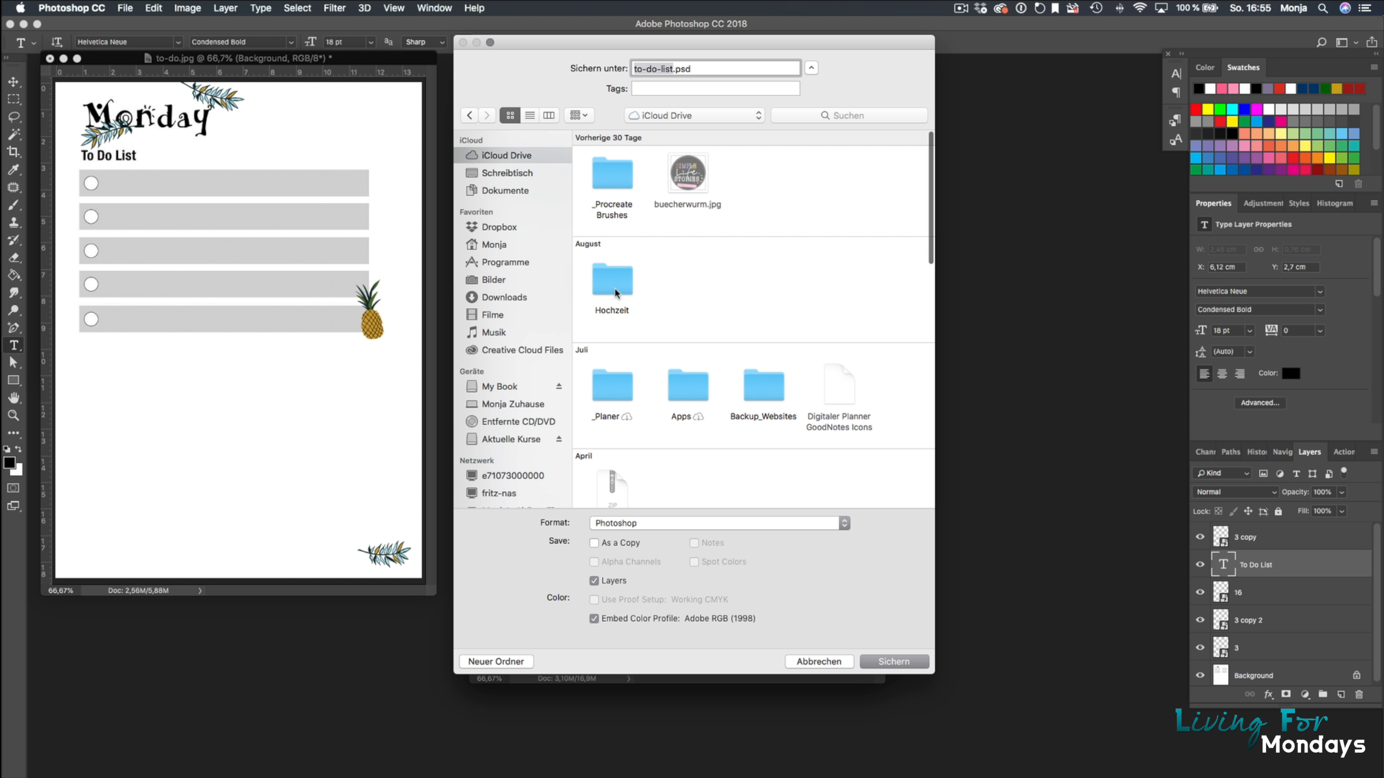
double_click(627, 376)
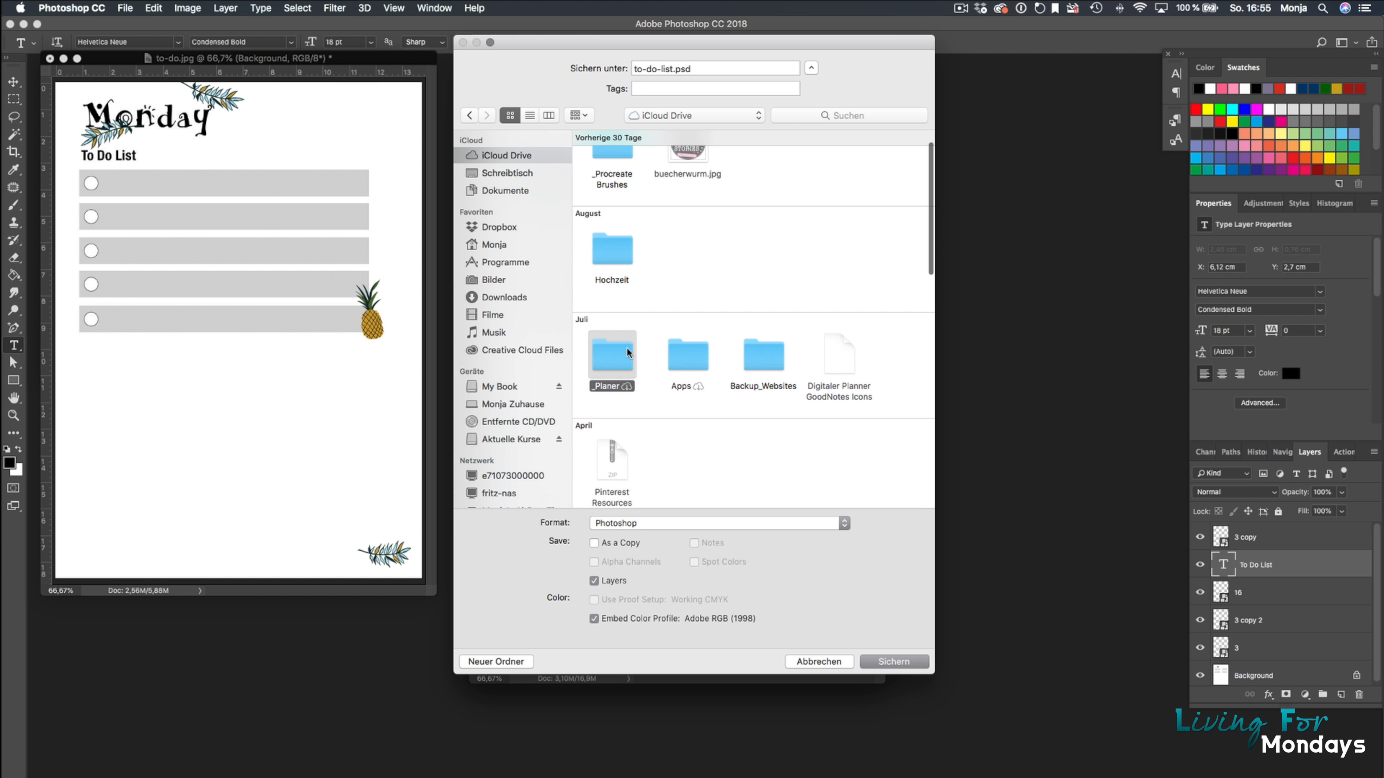
left_click(664, 526)
left_click(665, 603)
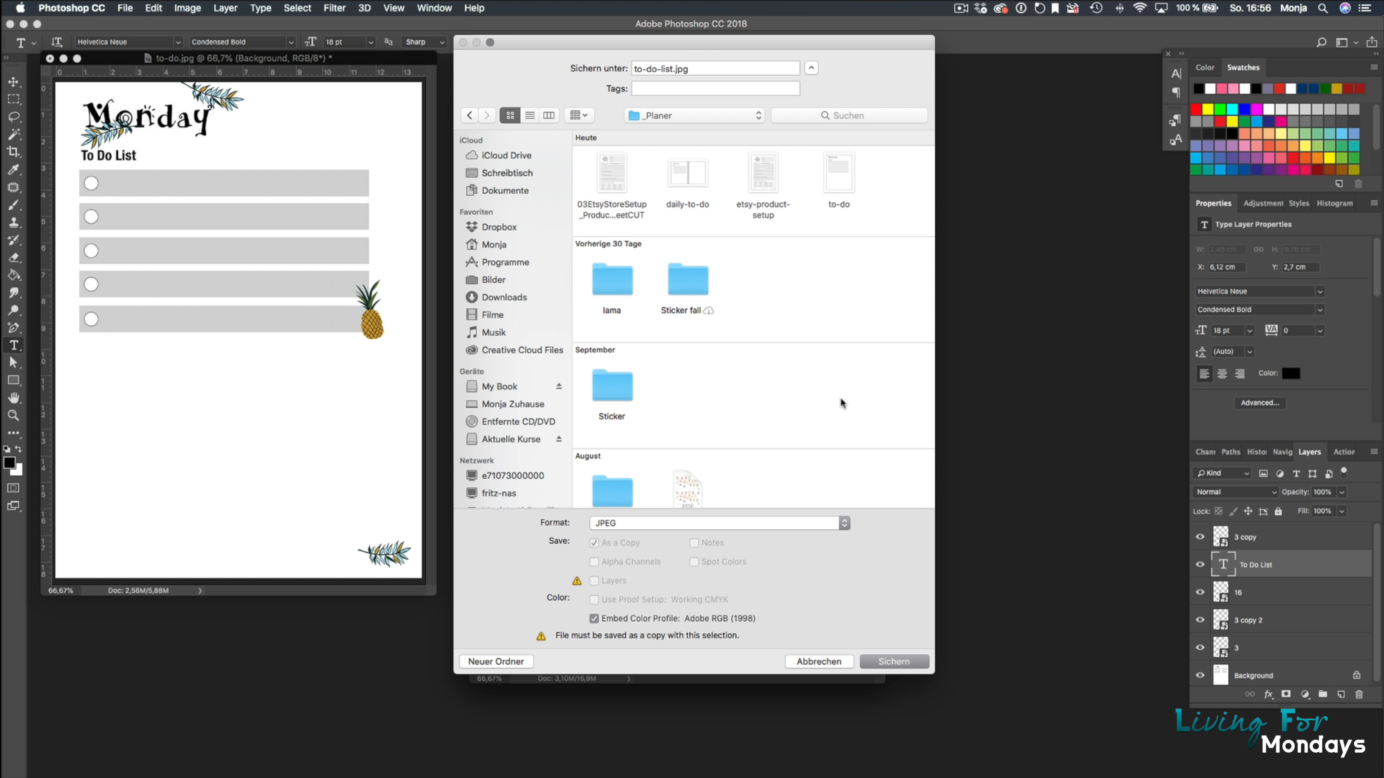
left_click(889, 661)
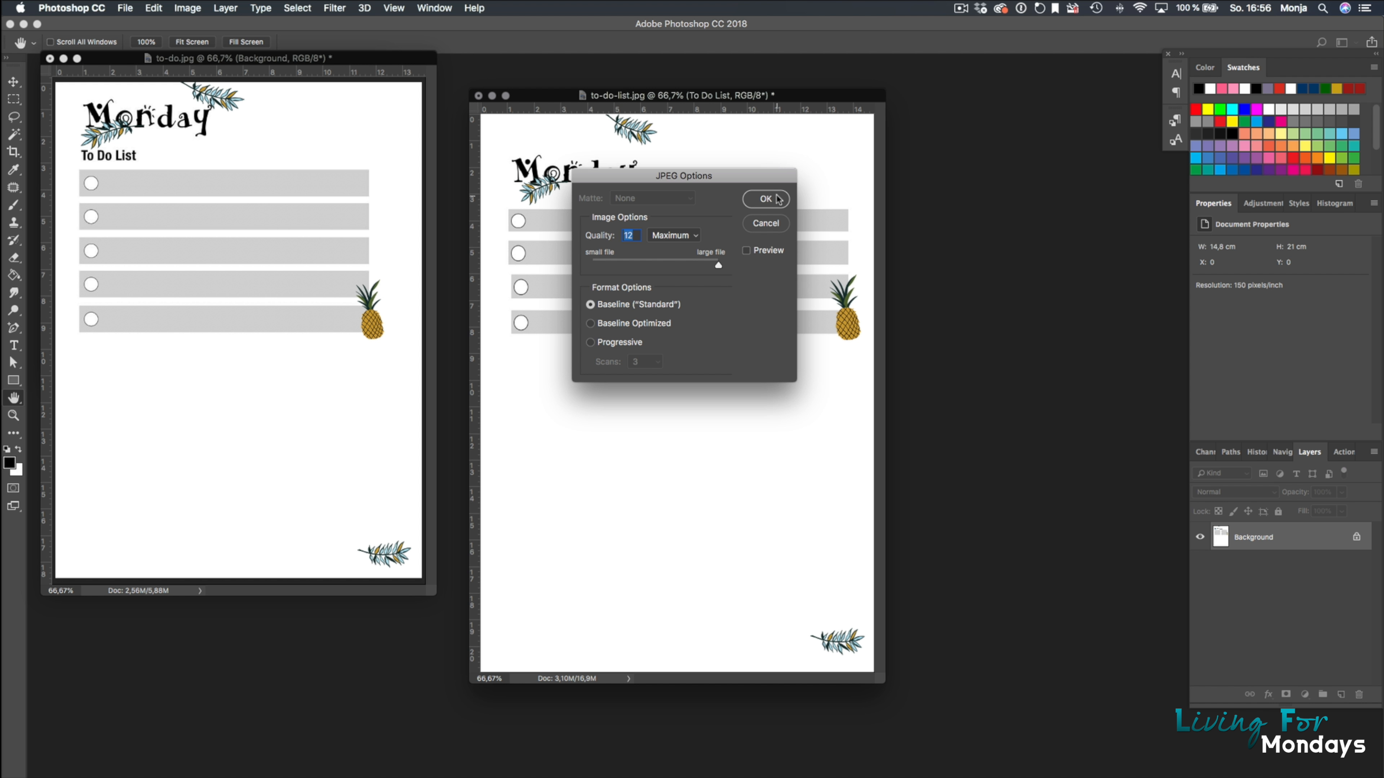
left_click(779, 199)
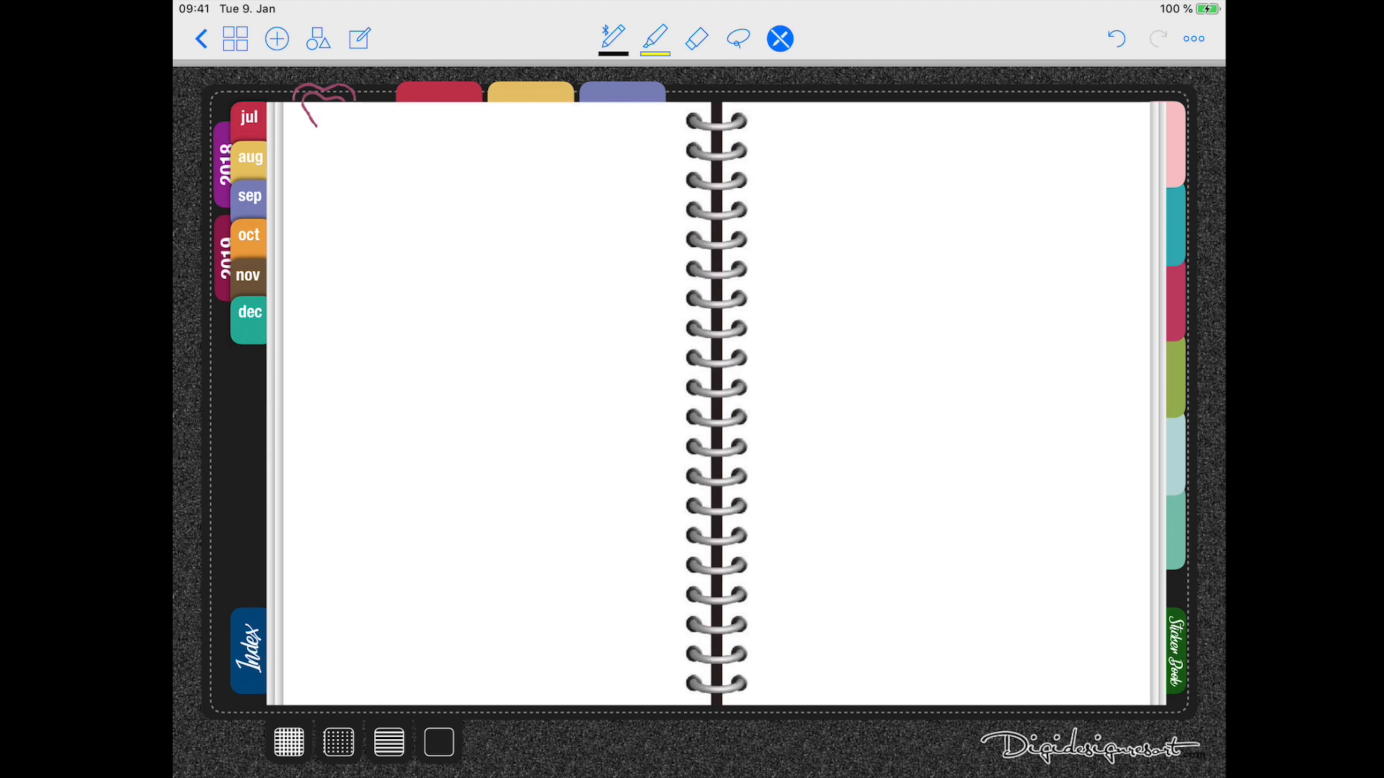
Step: Switch to the GoodNotes planner on the iPad and insert the to-do-list image from iCloud Drive's _Planer folder onto the blank spread
left_click(276, 38)
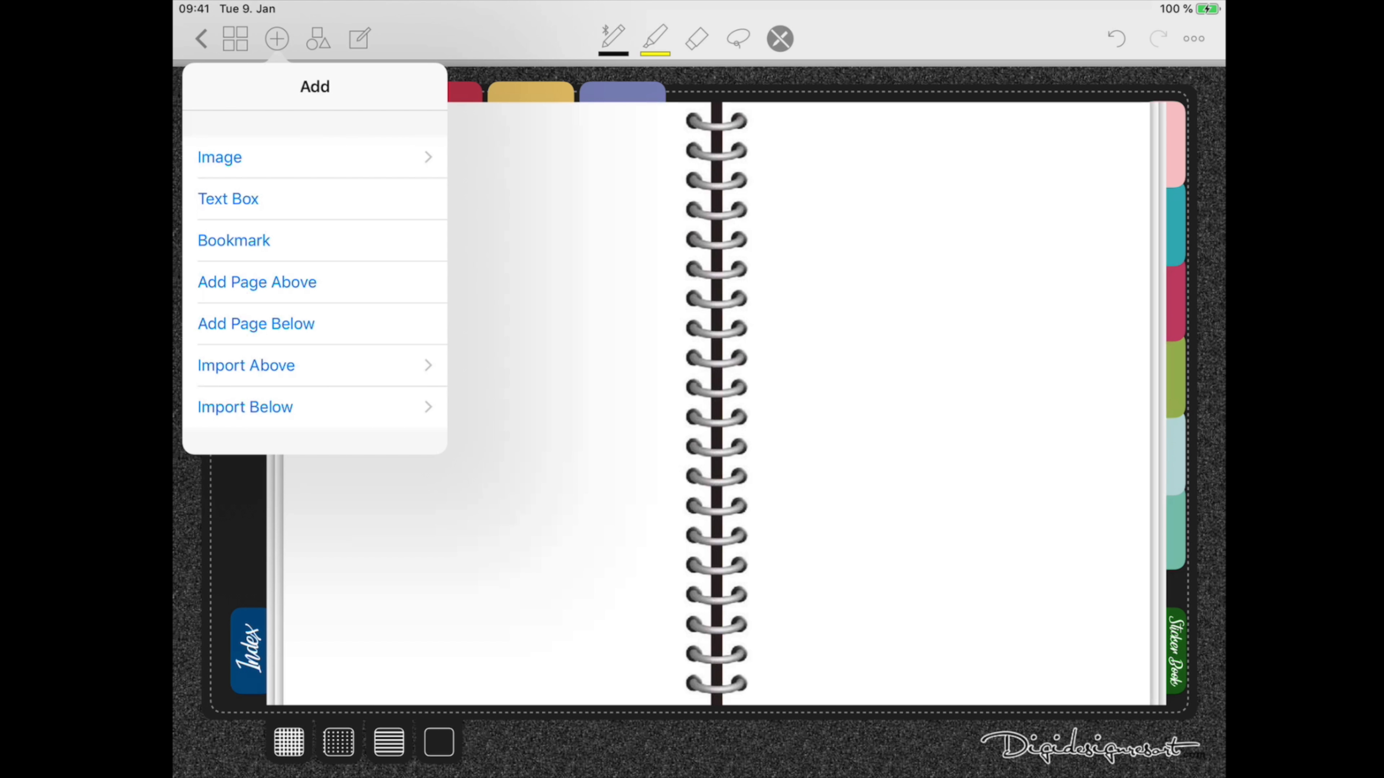
left_click(219, 157)
left_click(247, 145)
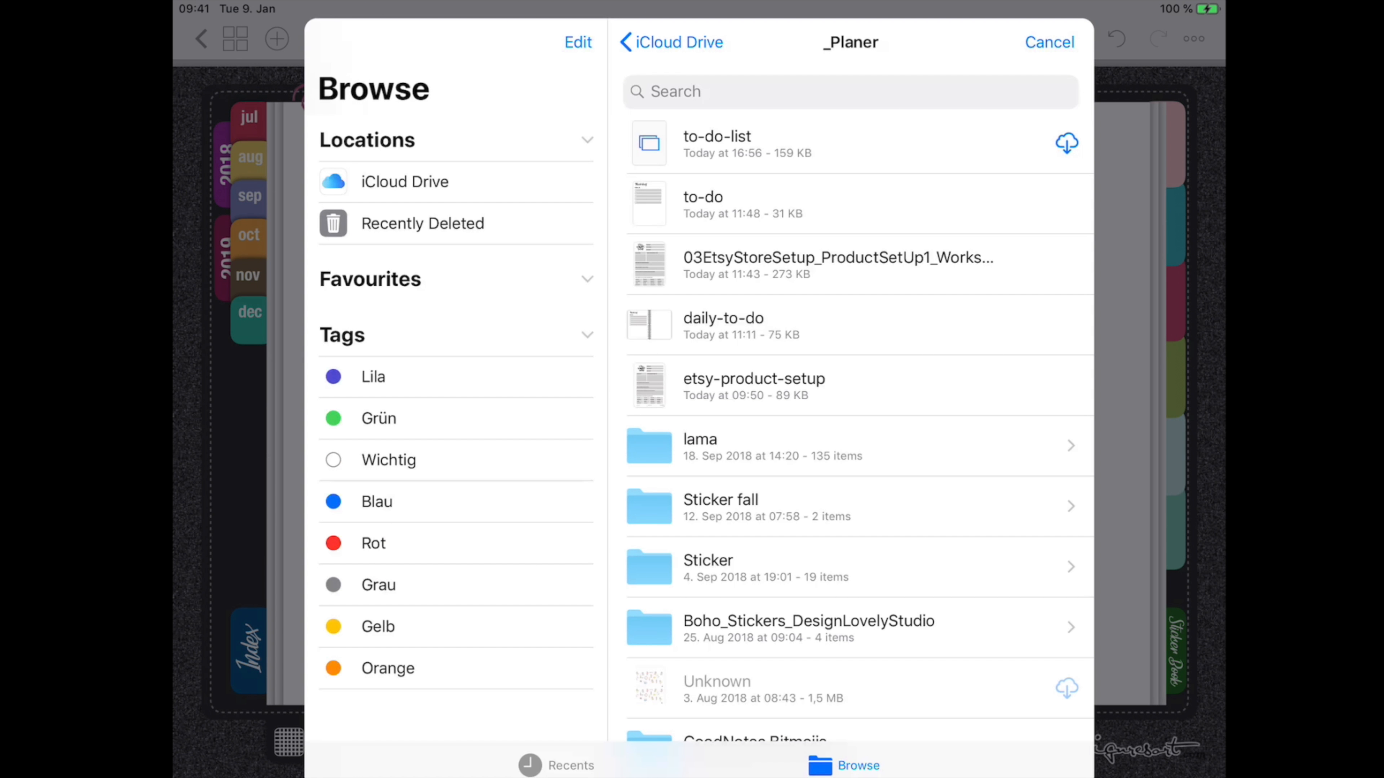
left_click(717, 143)
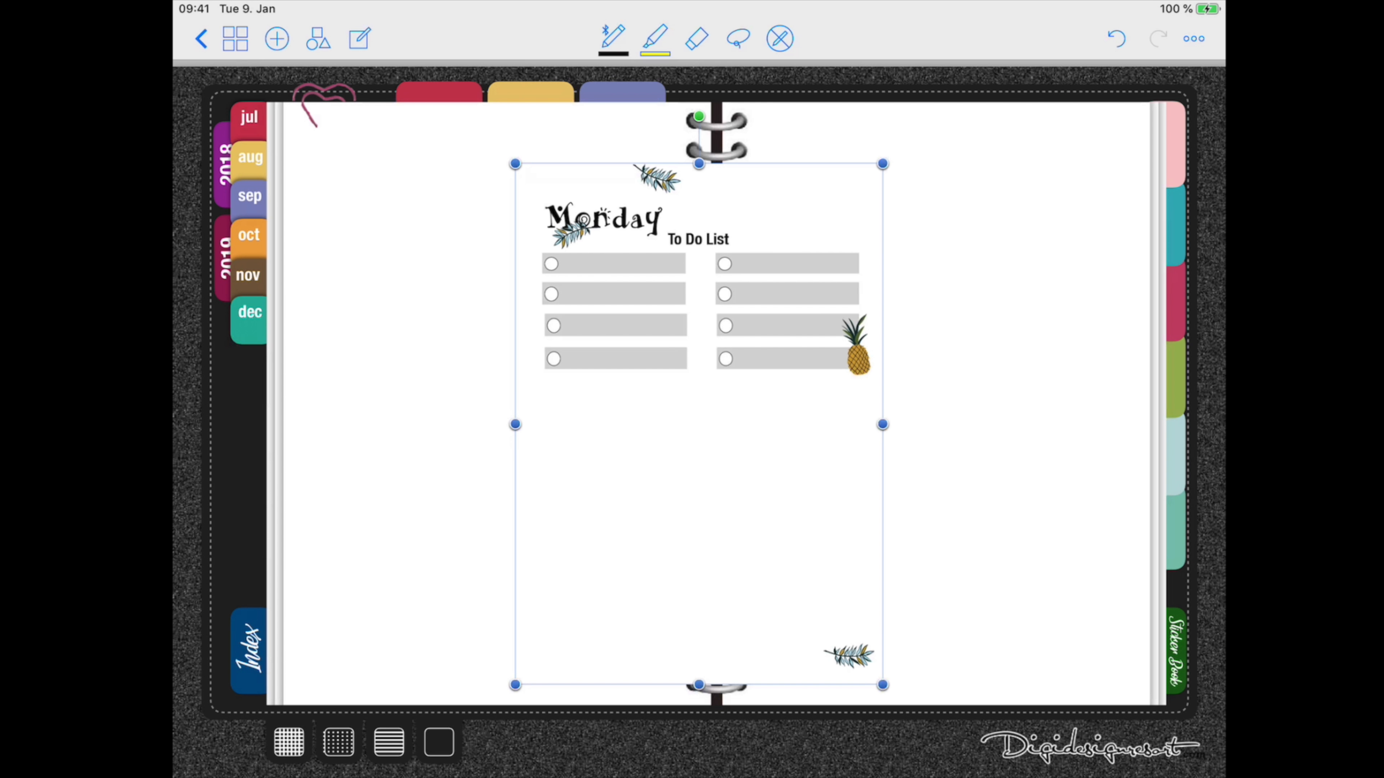
Step: Move the inserted checklist image onto the planner's right-hand page, enlarge it slightly to fill the page, and finish editing it
left_click_drag(699, 424, 942, 374)
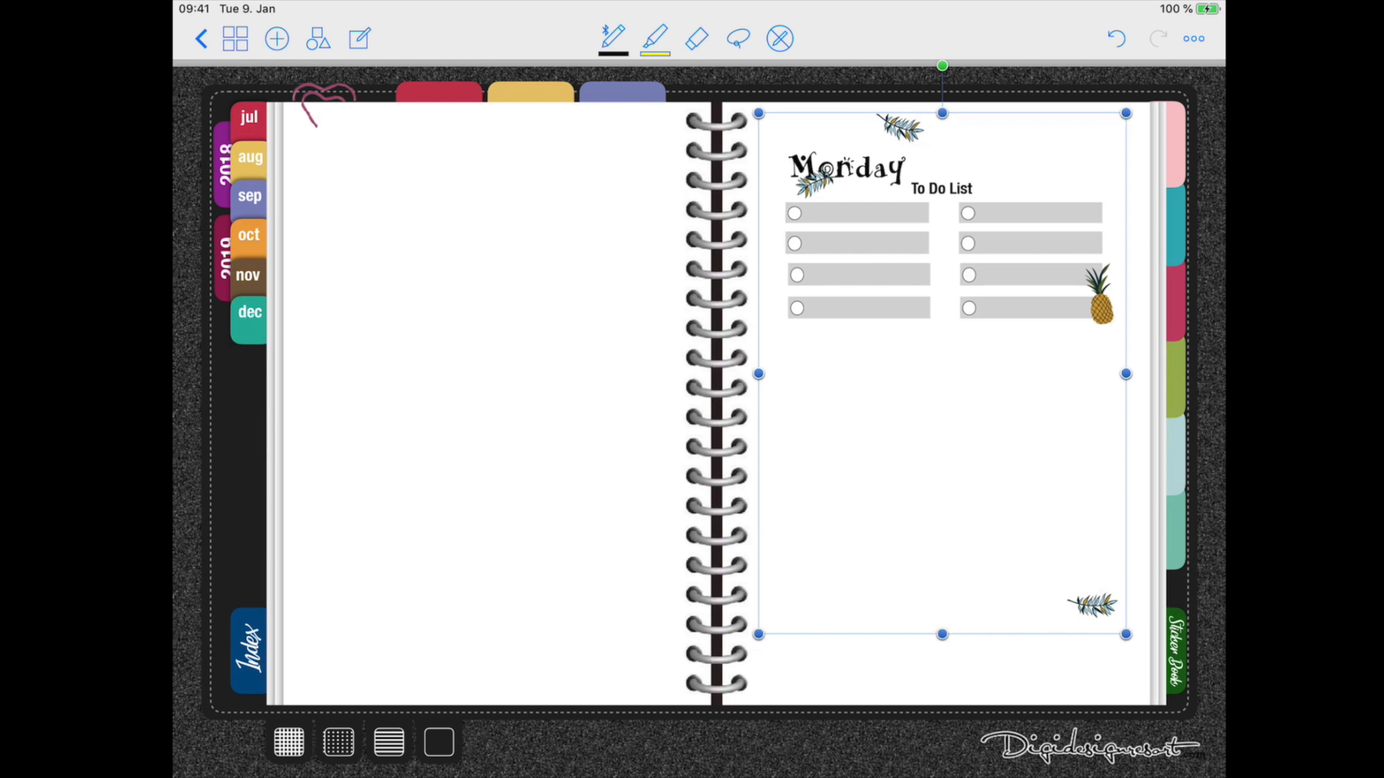
left_click_drag(1125, 633, 1141, 655)
left_click_drag(942, 374, 950, 390)
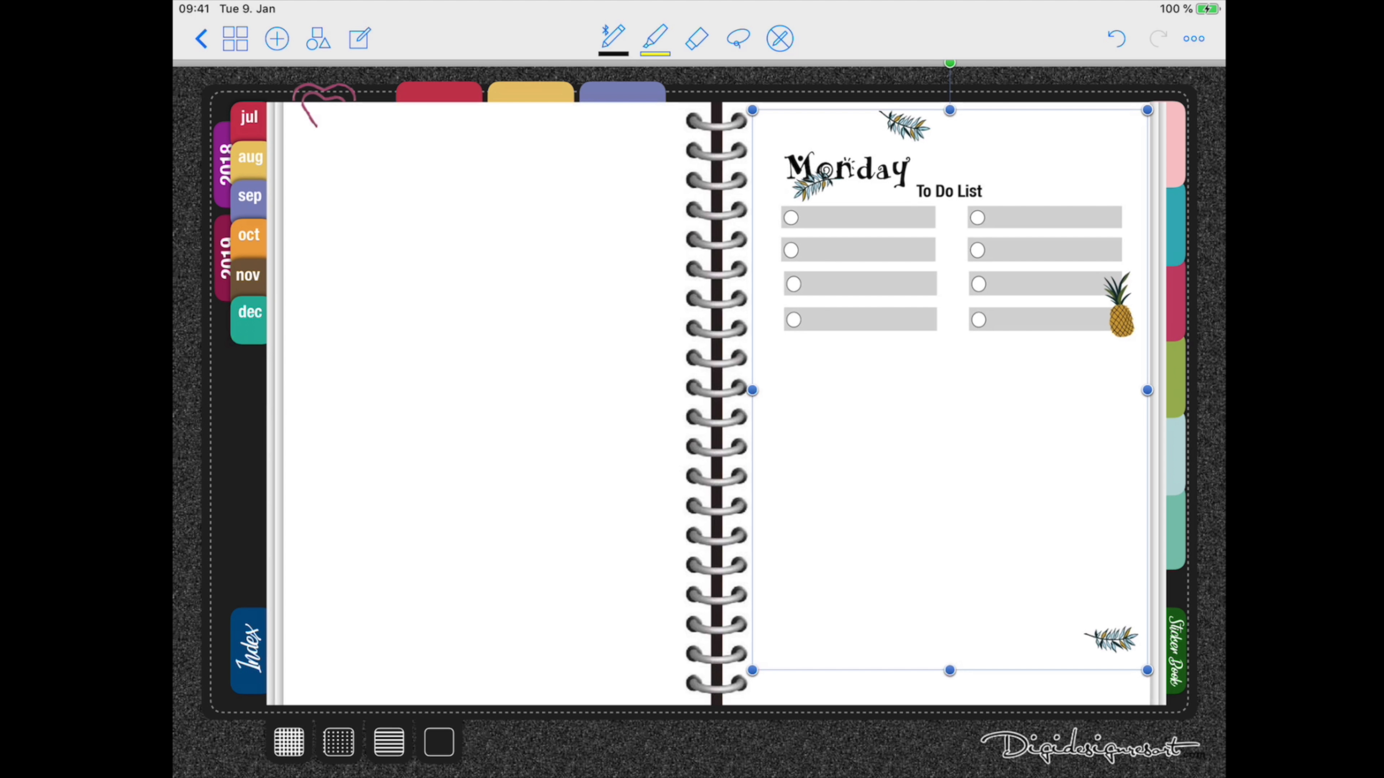
left_click(779, 38)
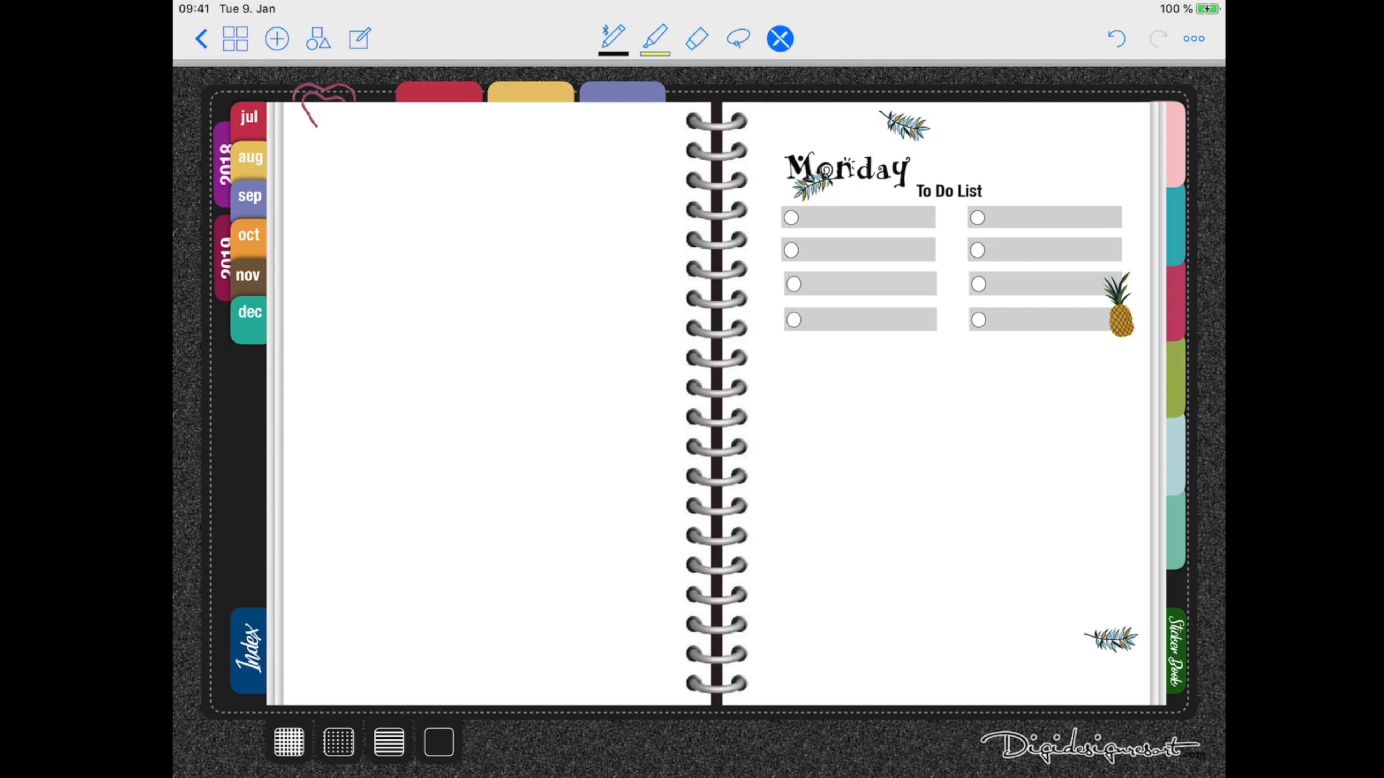
Step: Handwrite "youtube Video" with the black pen in the first checklist bar and draw a check mark at its circle
left_click(612, 38)
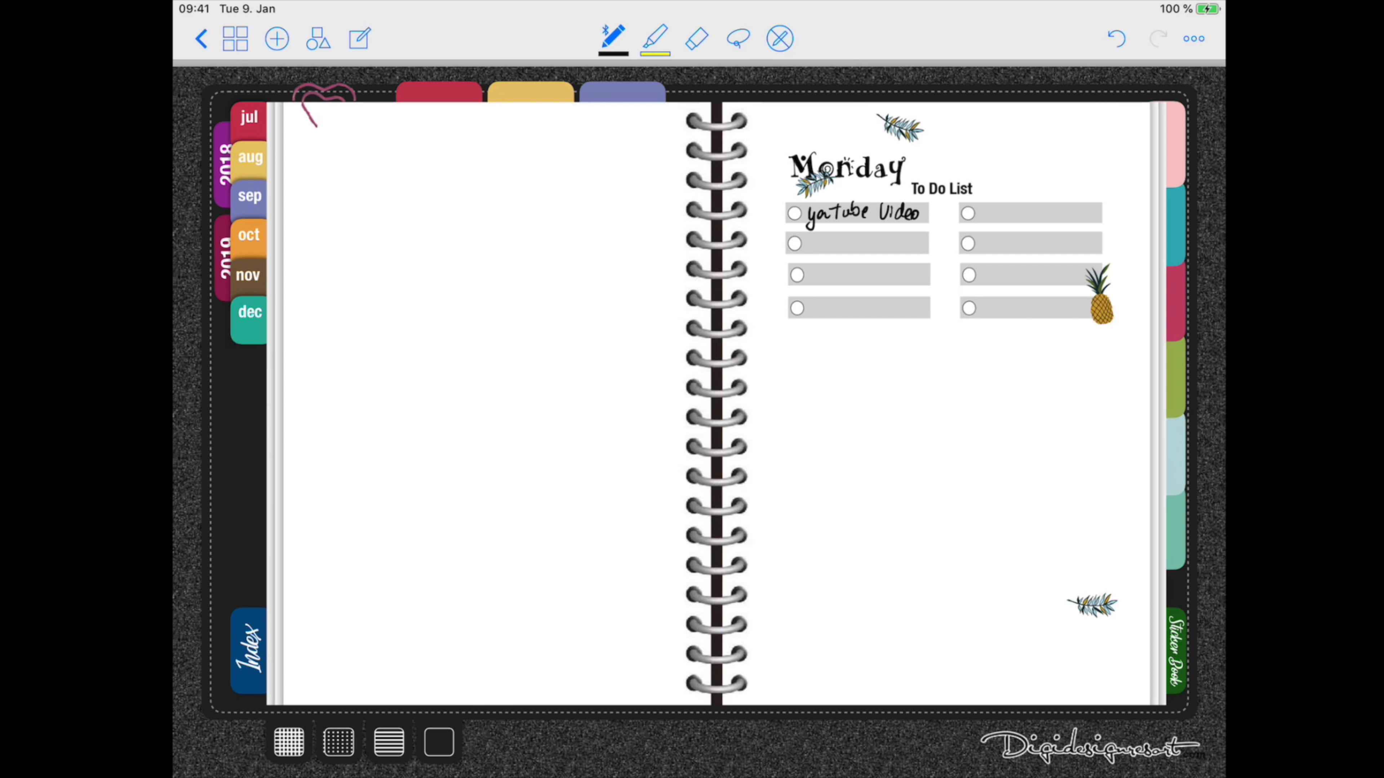
left_click_drag(783, 203, 795, 202)
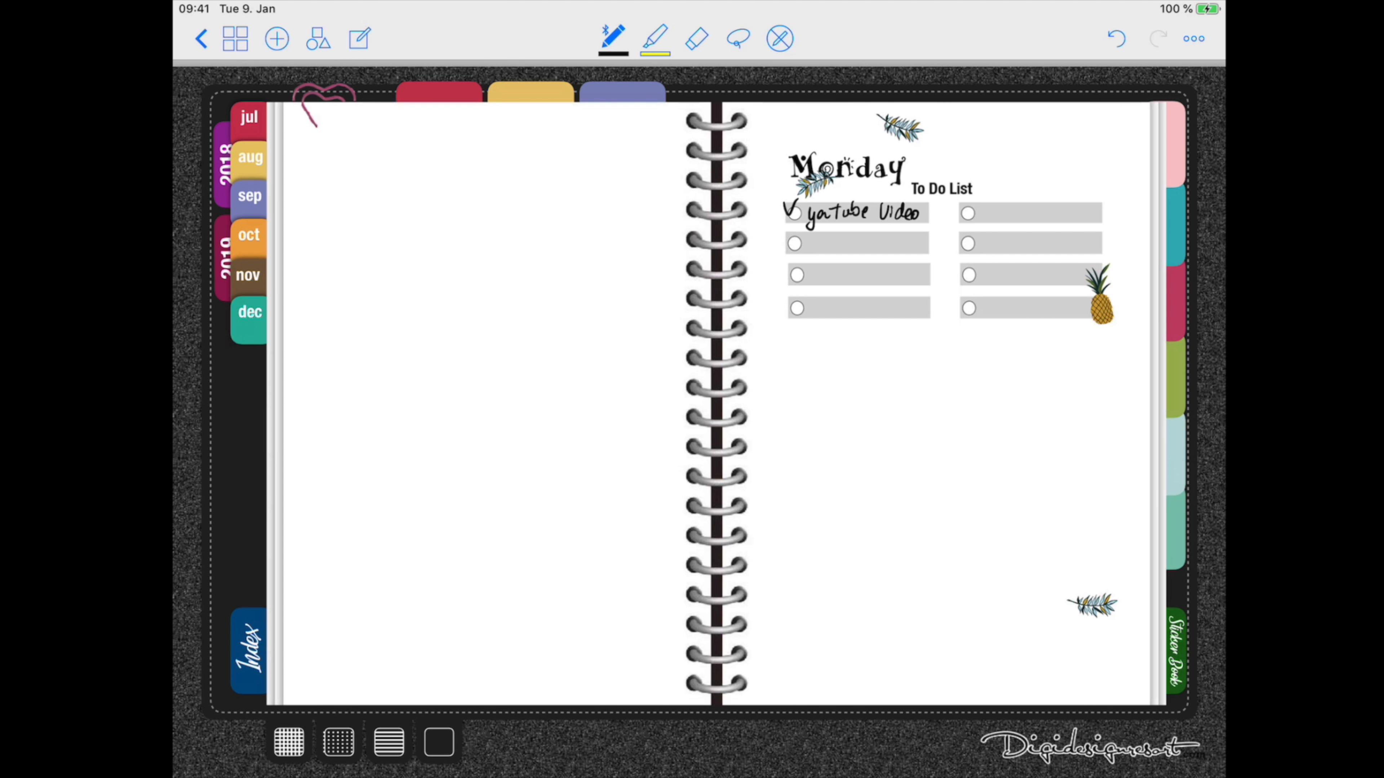